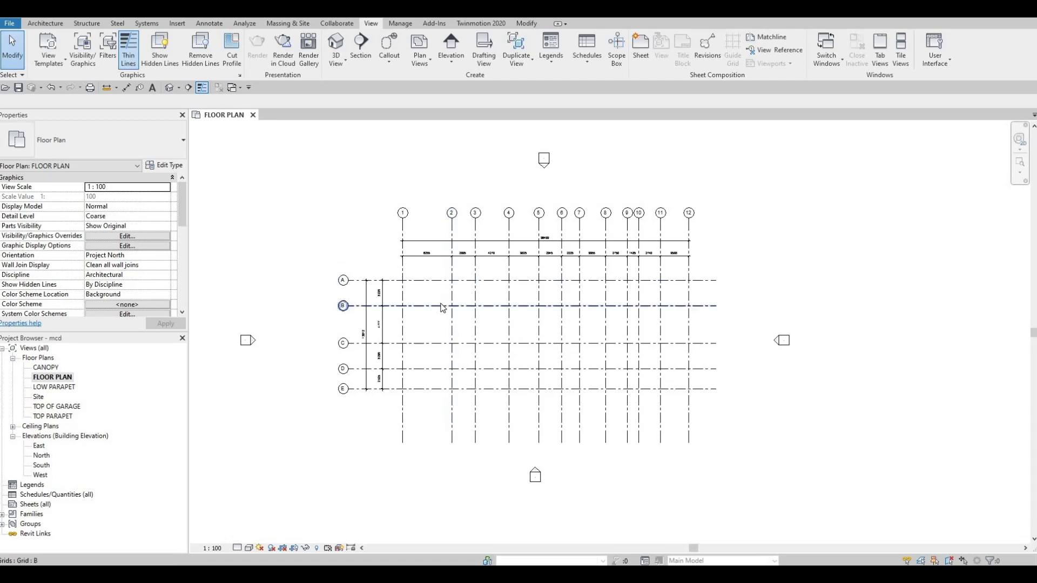
Step: Save the project and start a wall using the Exterior - Brick on Mtl. Stud basic wall type
left_click(46, 23)
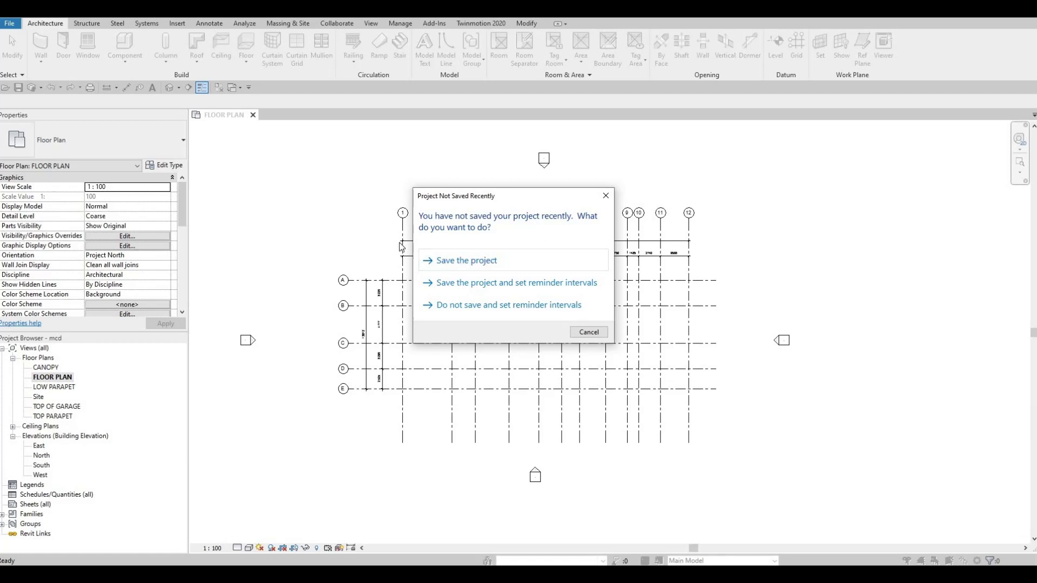
left_click(460, 260)
key("w")
key("a")
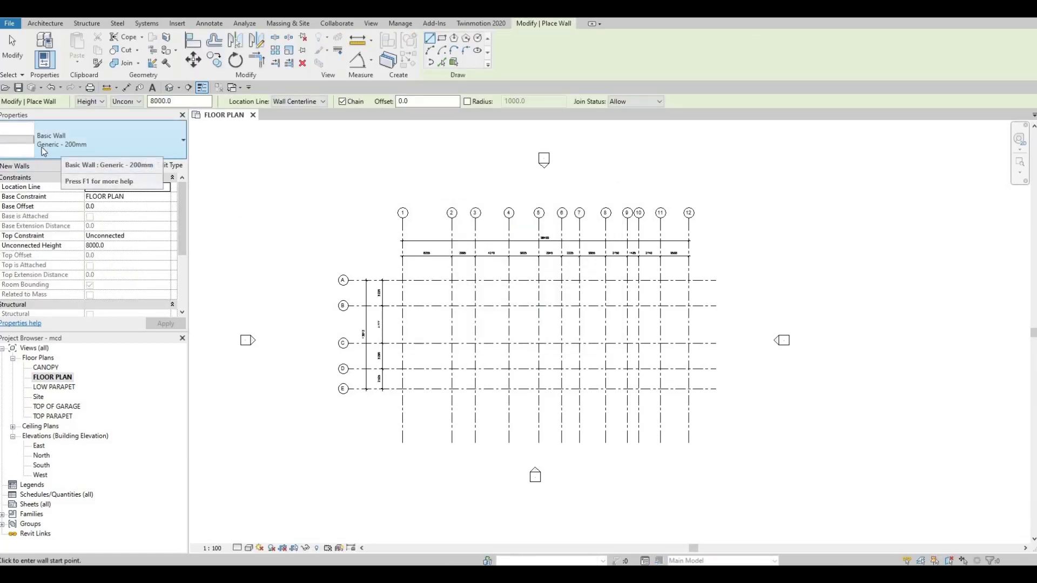
left_click(151, 144)
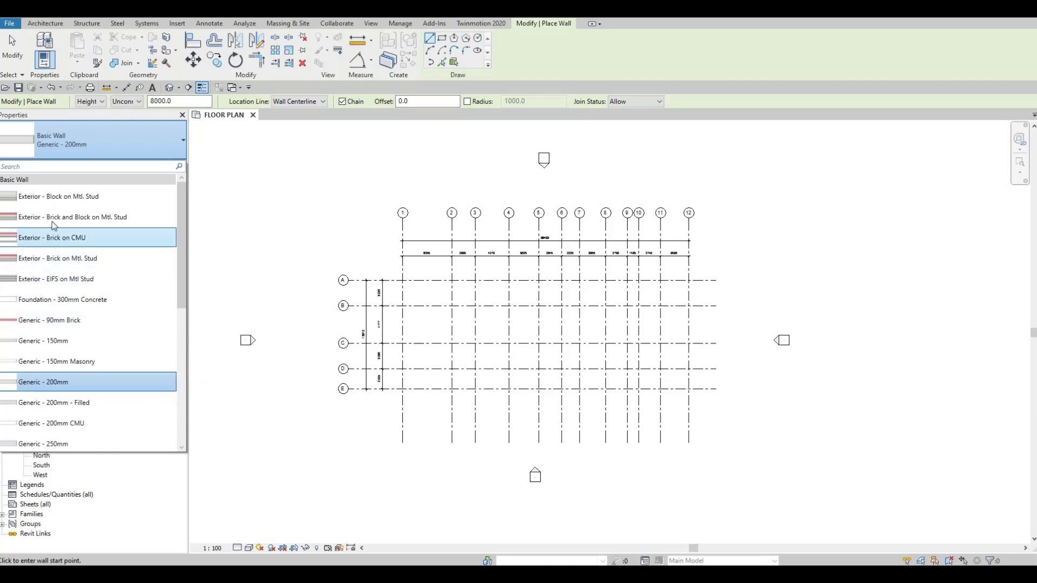
left_click(43, 263)
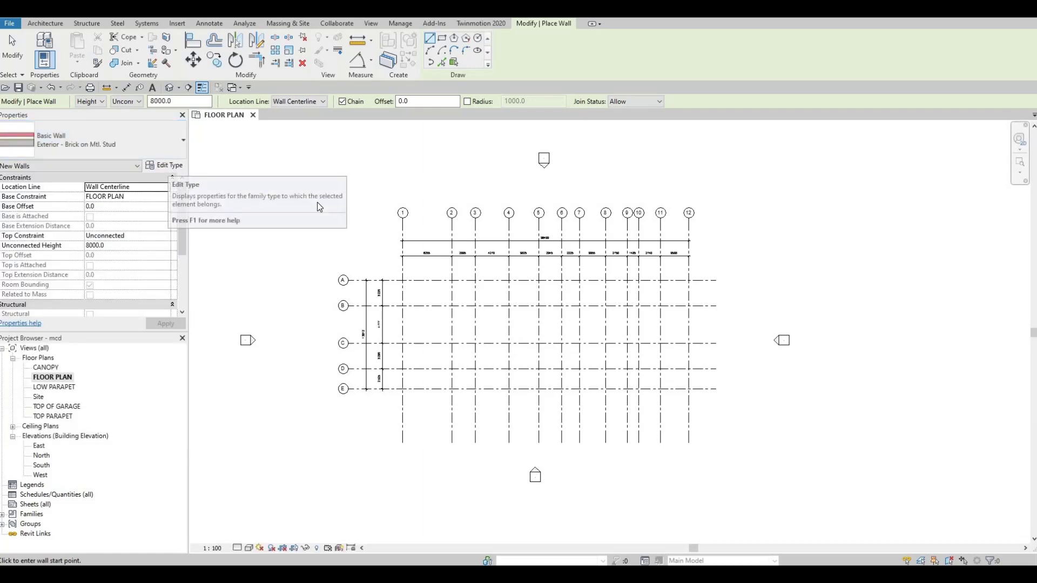
Step: Duplicate the Exterior - Brick on Mtl. Stud wall type under the name EXERIOR WALL 1
left_click(170, 167)
left_click(673, 78)
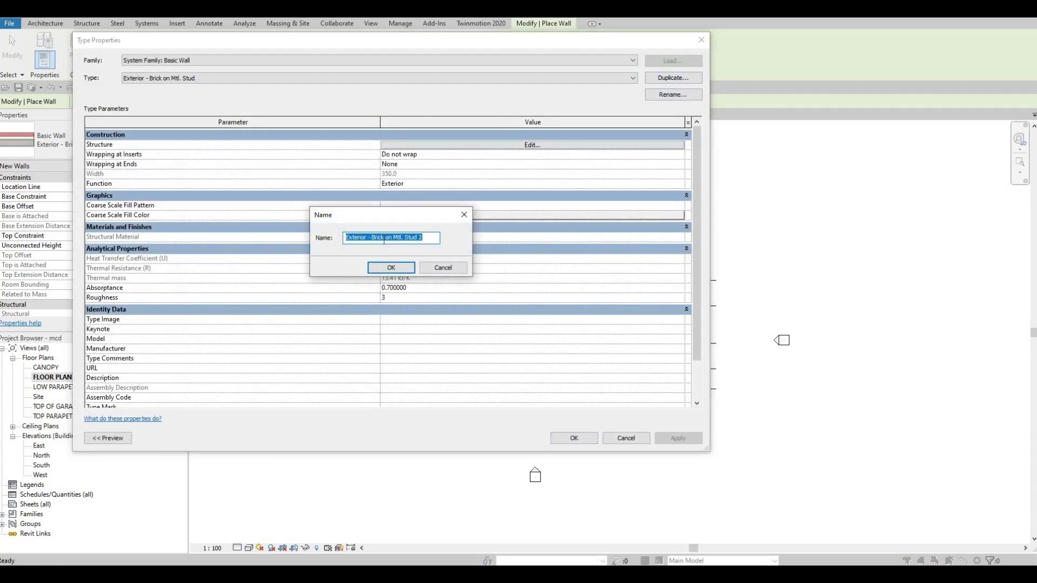
type("EX")
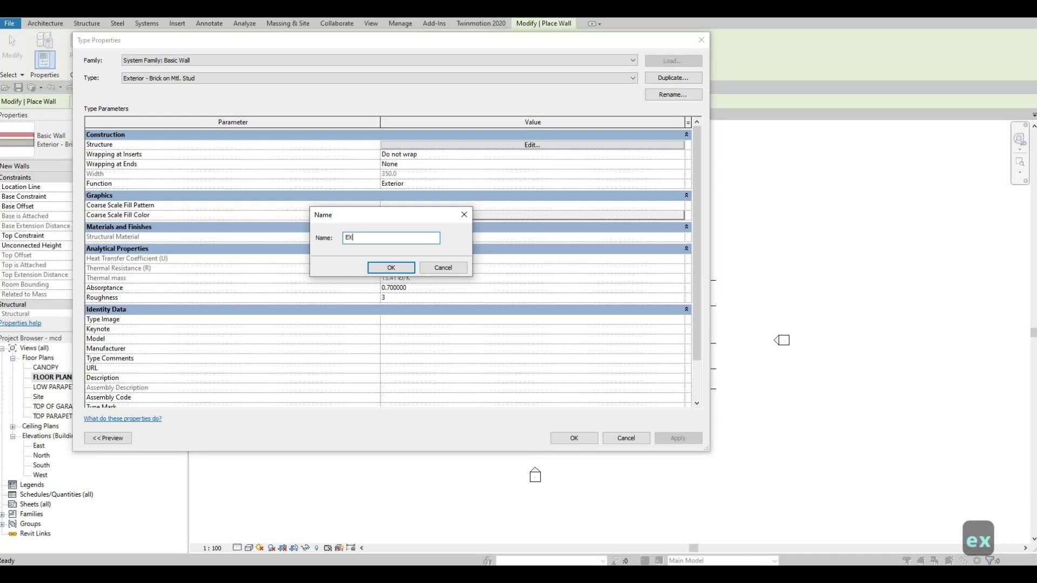
type("ERIOR WA")
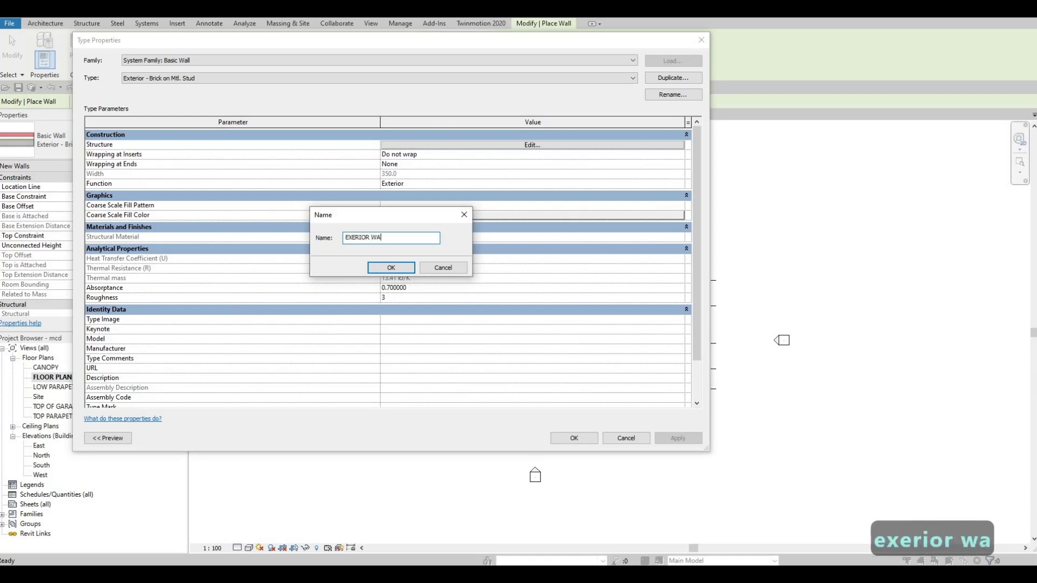
type("LL 1")
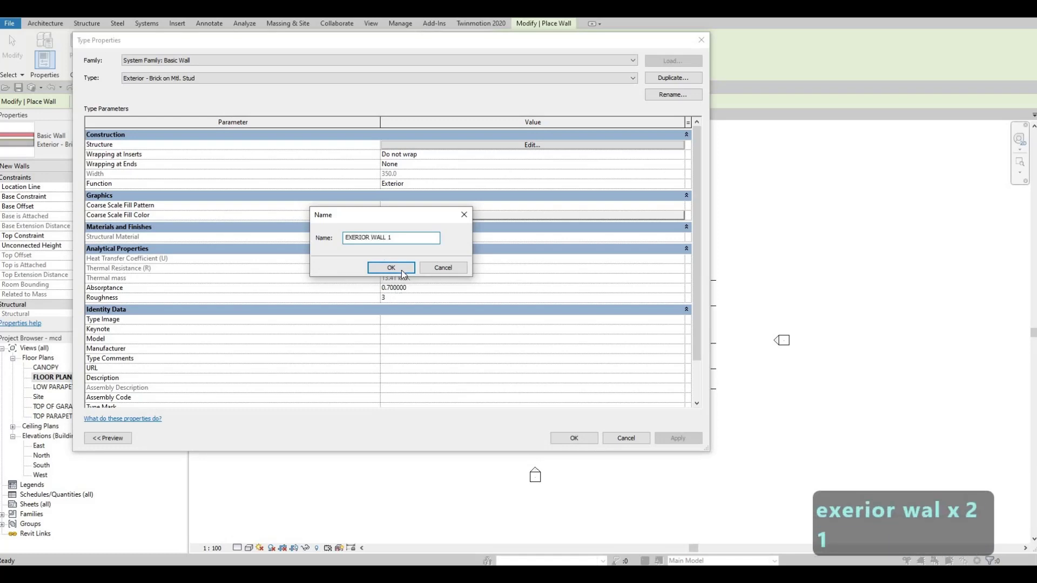
left_click(400, 270)
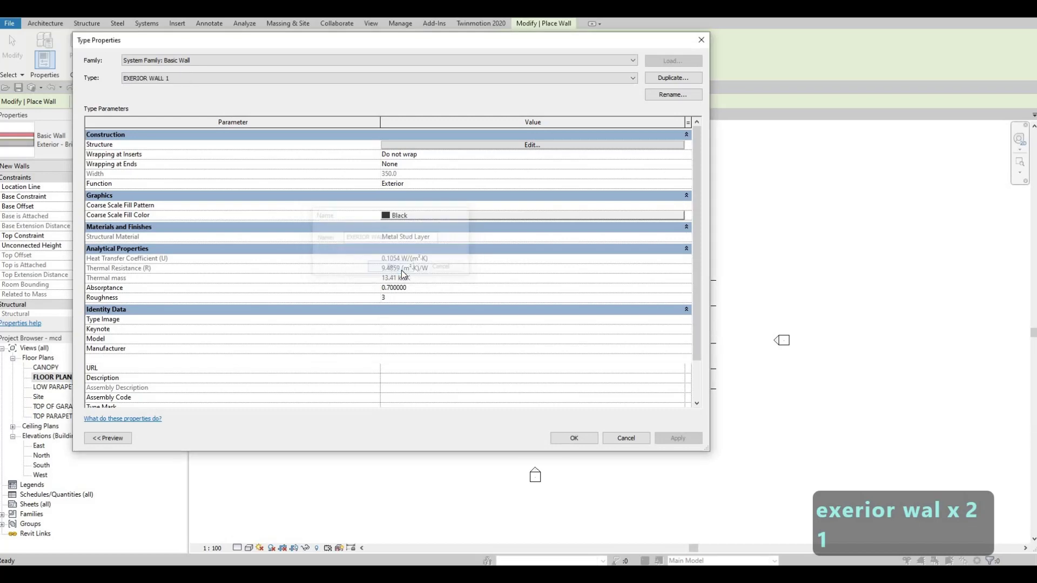
Step: Delete every layer outside the core boundaries of the EXERIOR WALL 1 structure and set the Structure layer's thickness to 200
left_click(506, 146)
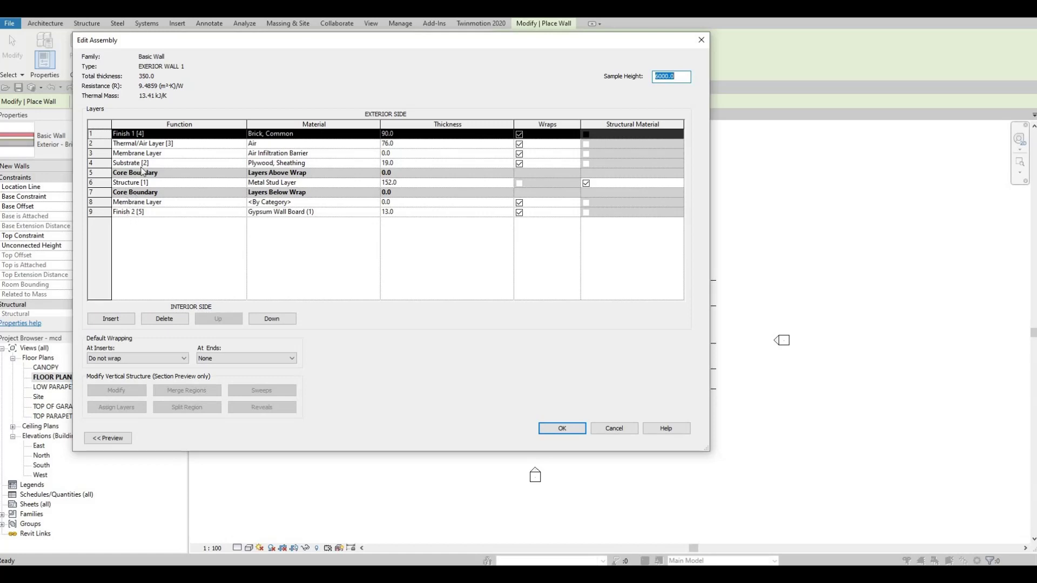
left_click(166, 317)
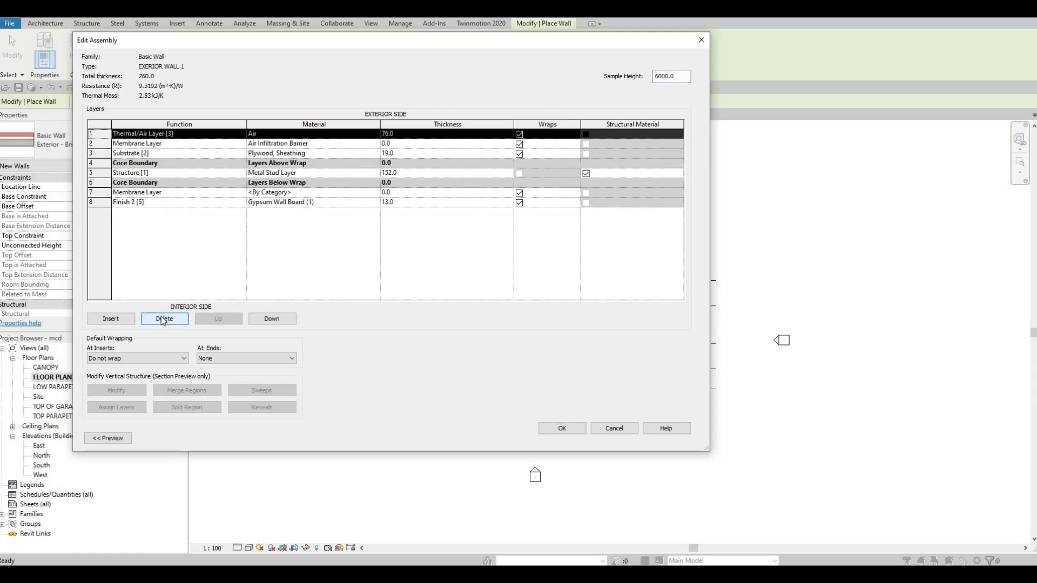
left_click(163, 319)
left_click(163, 320)
left_click(163, 320)
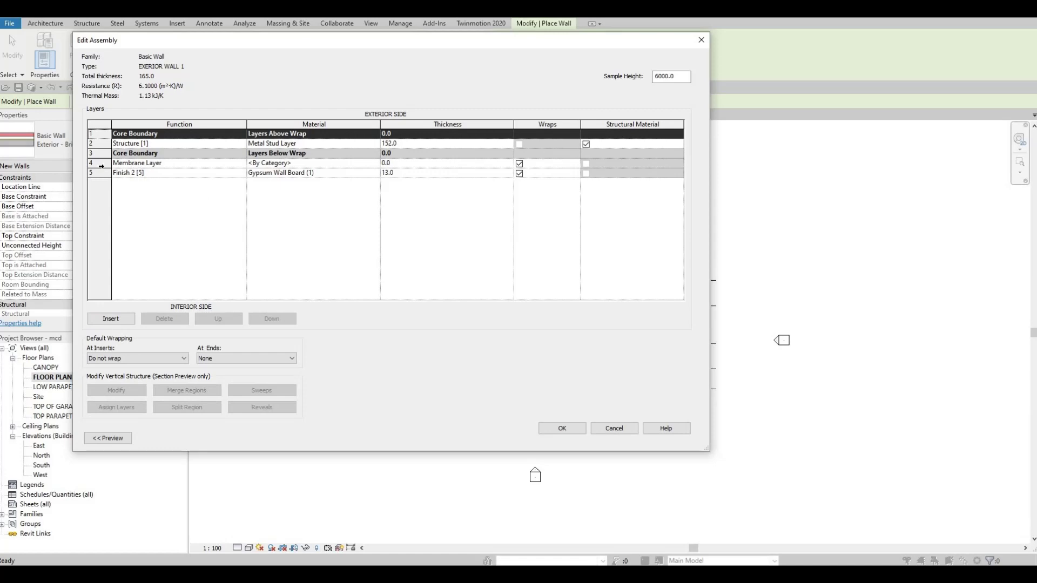
left_click(101, 165)
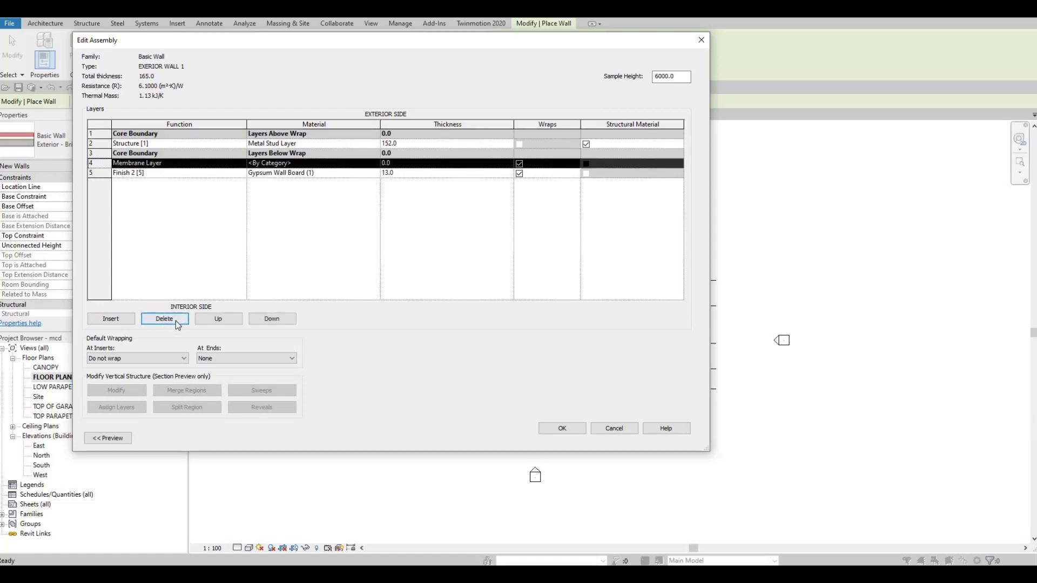
left_click(176, 320)
left_click(164, 319)
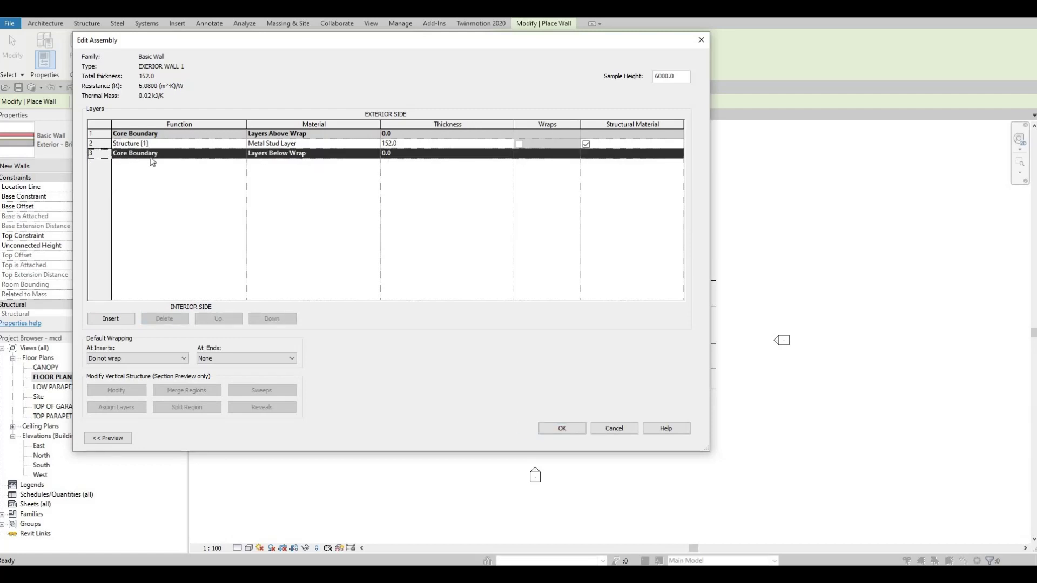
left_click(427, 143)
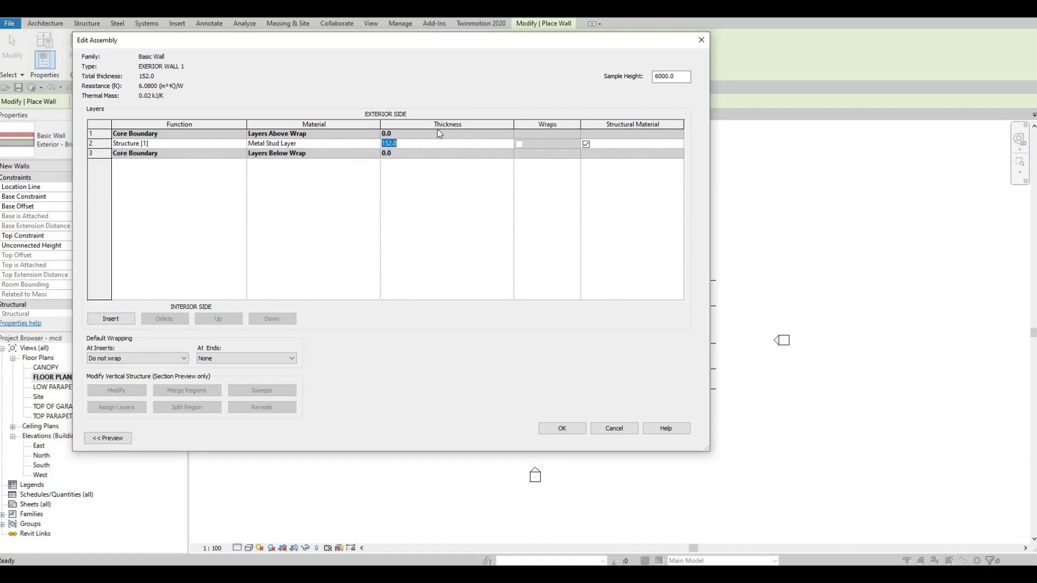
type("200")
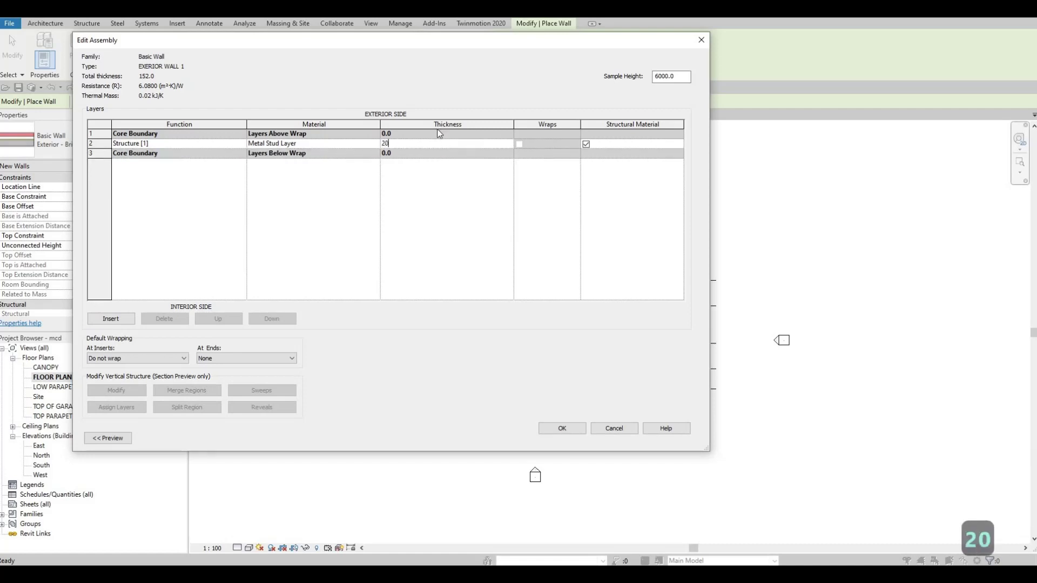
Step: Duplicate the Gypsum Wall Board material as EXTERIOR WALL 1, assign it to the Structure layer and accept the wall type
left_click(375, 143)
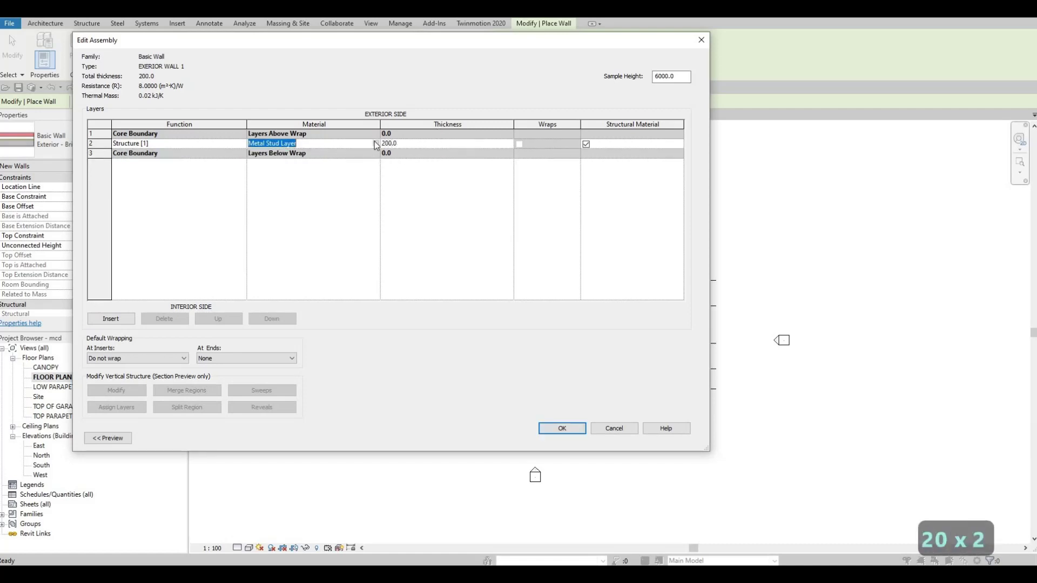
left_click(376, 143)
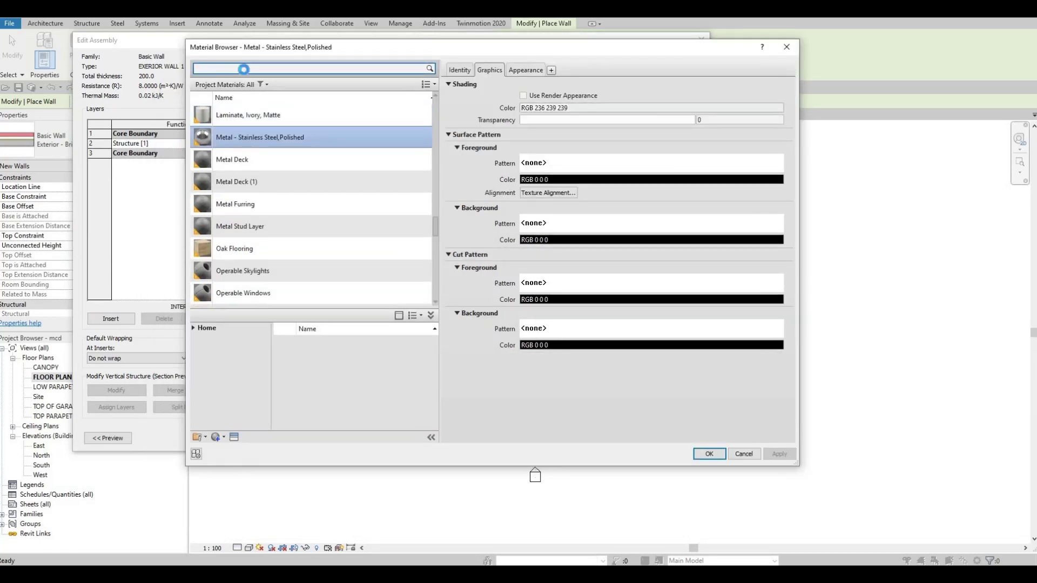
type("GY")
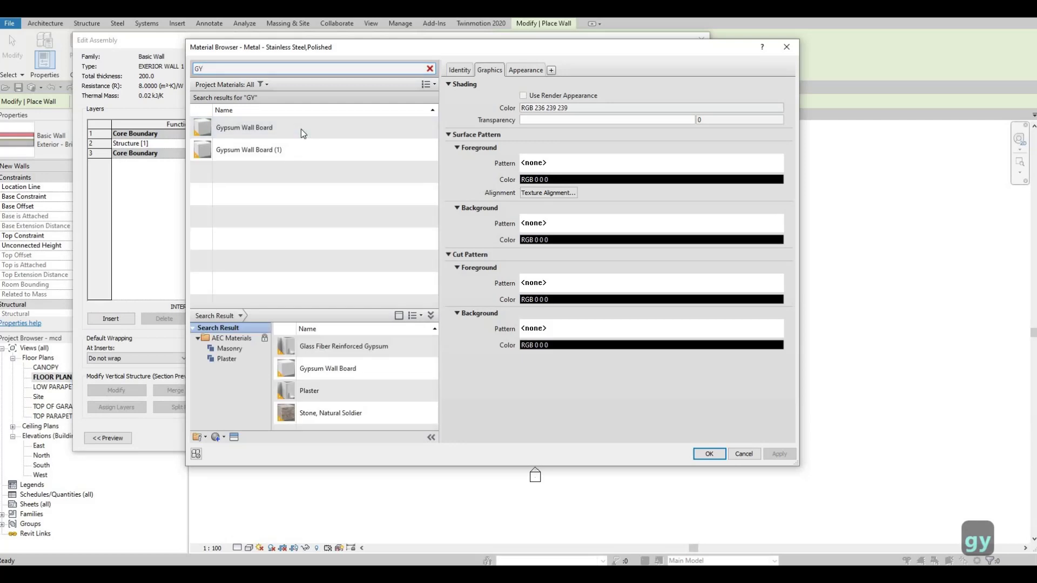
left_click(300, 129)
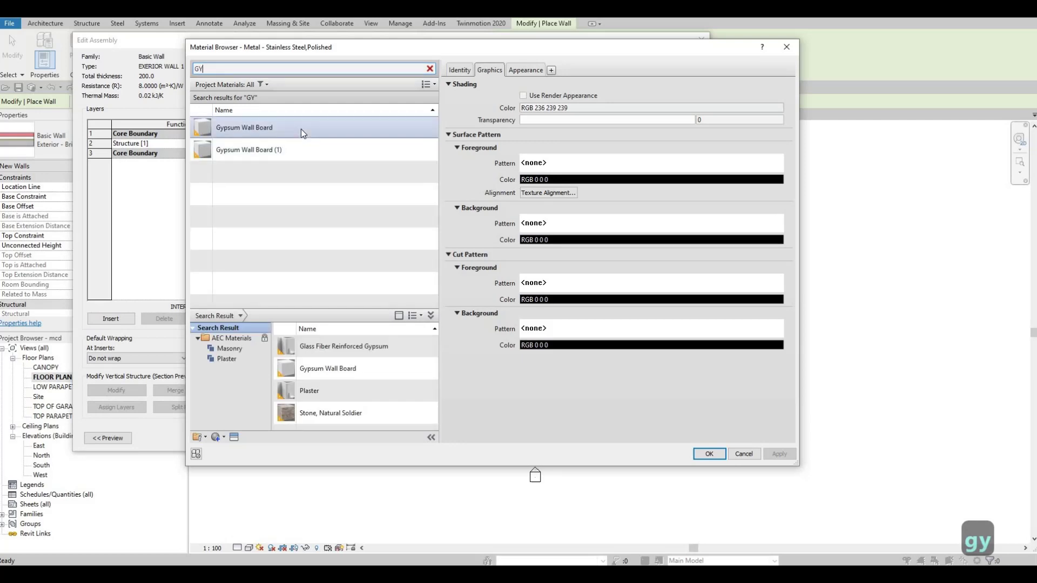
left_click(223, 438)
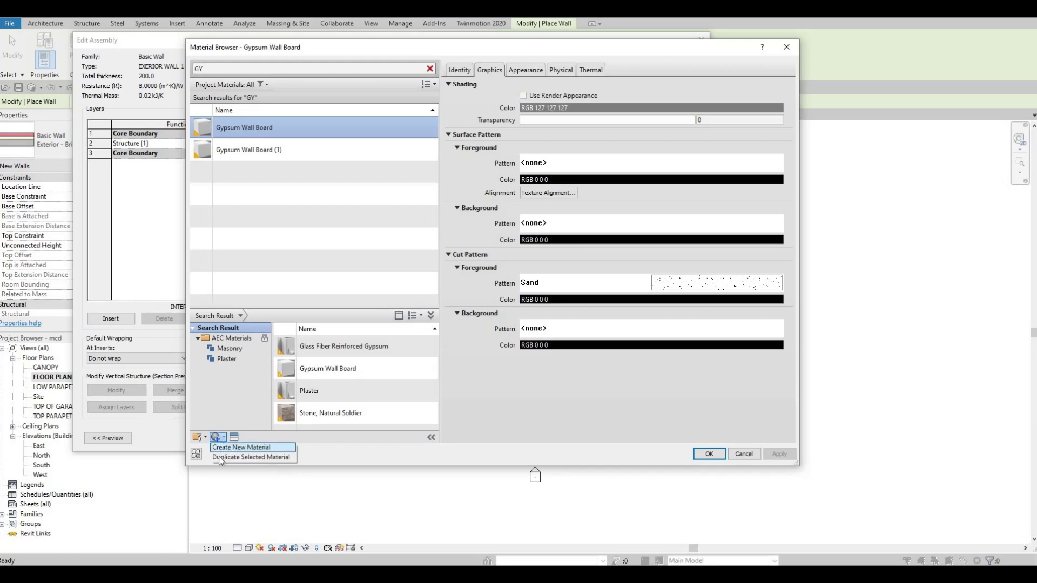
left_click(221, 458)
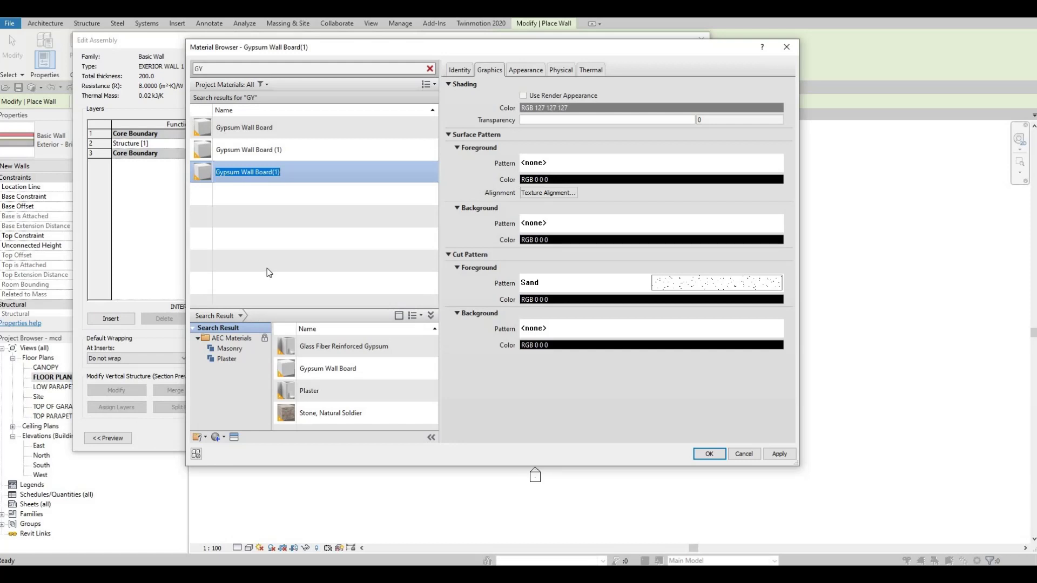
type("EXTE")
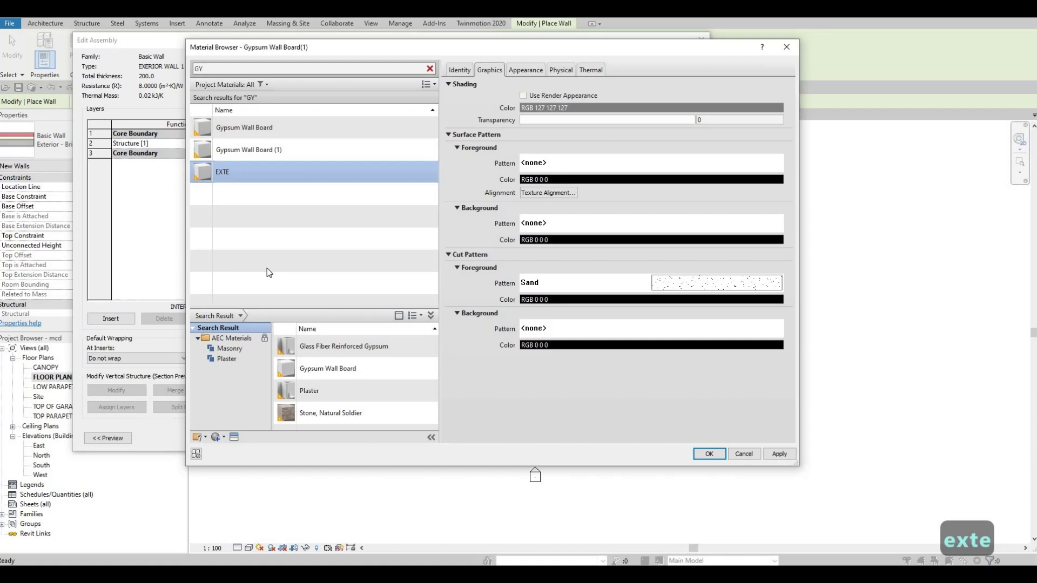
type("RIOR WAL")
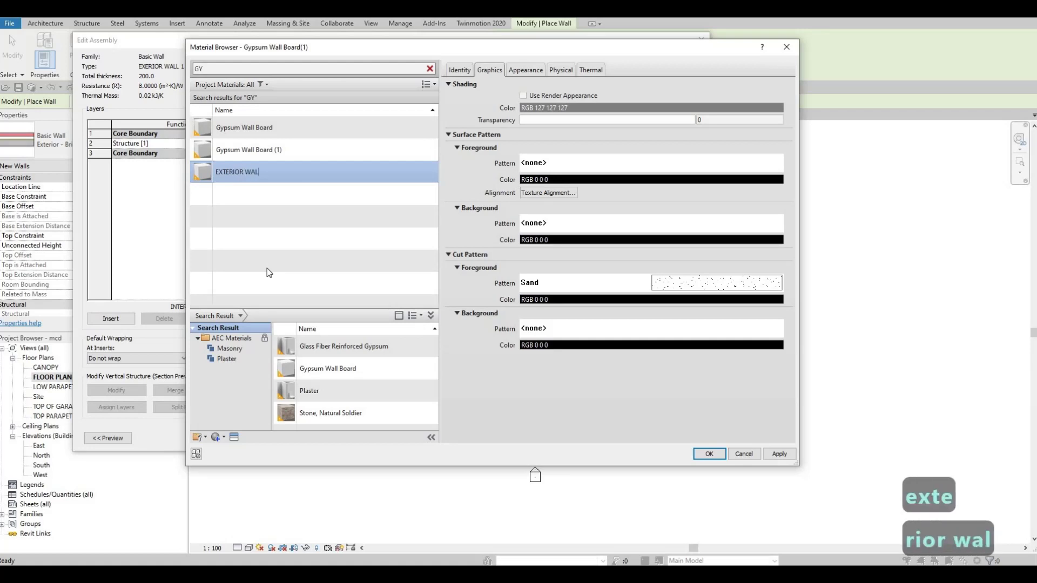
type("L 1")
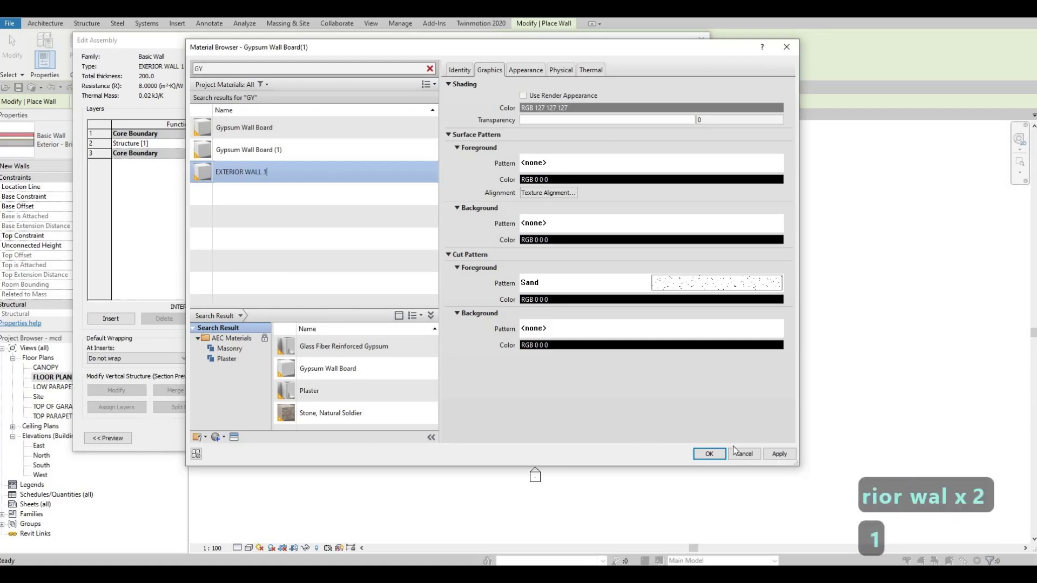
left_click(711, 454)
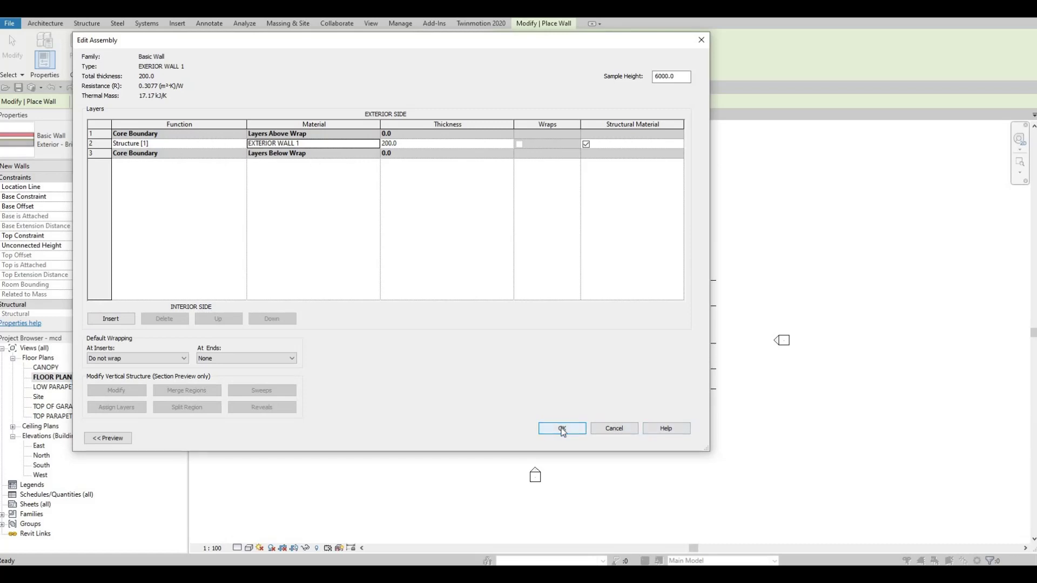
left_click(546, 431)
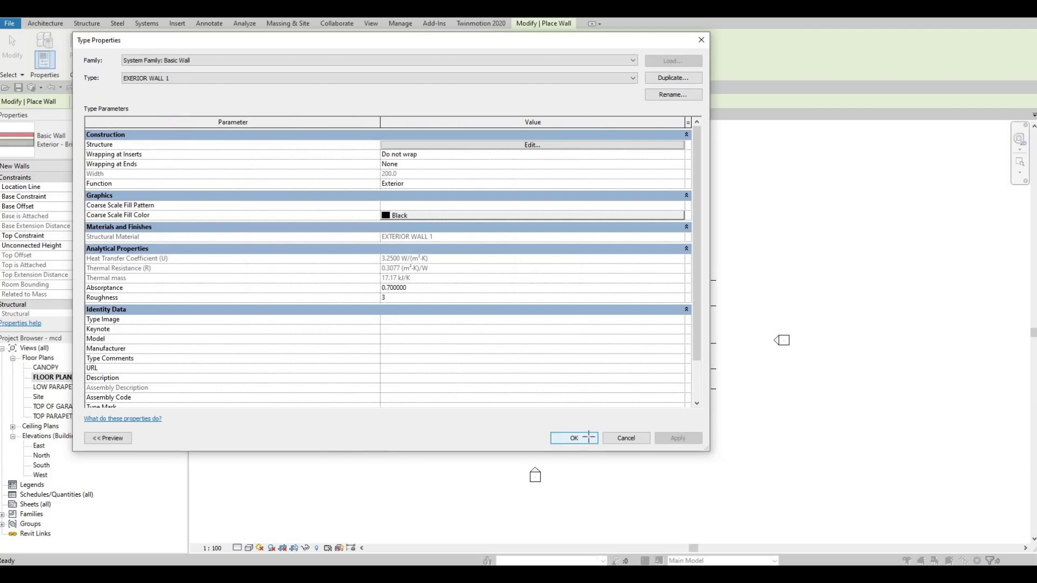
left_click(588, 438)
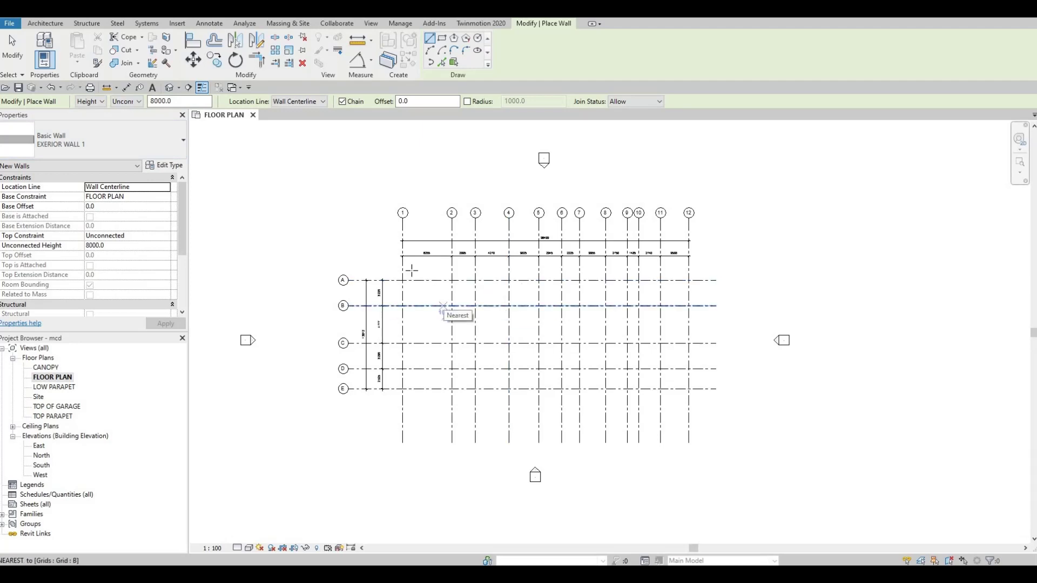
scroll(427, 281, "up", 4)
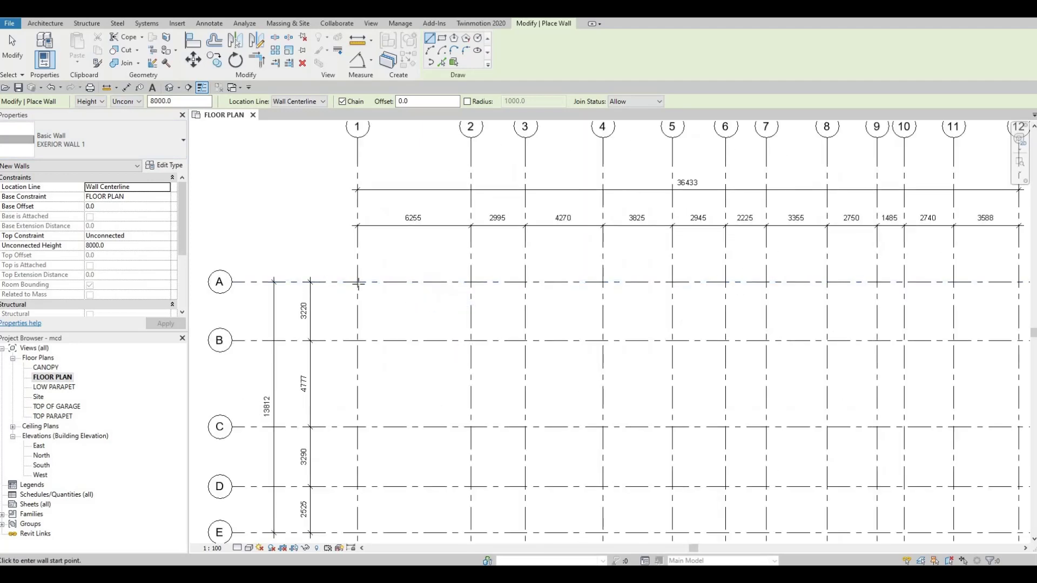
left_click(357, 282)
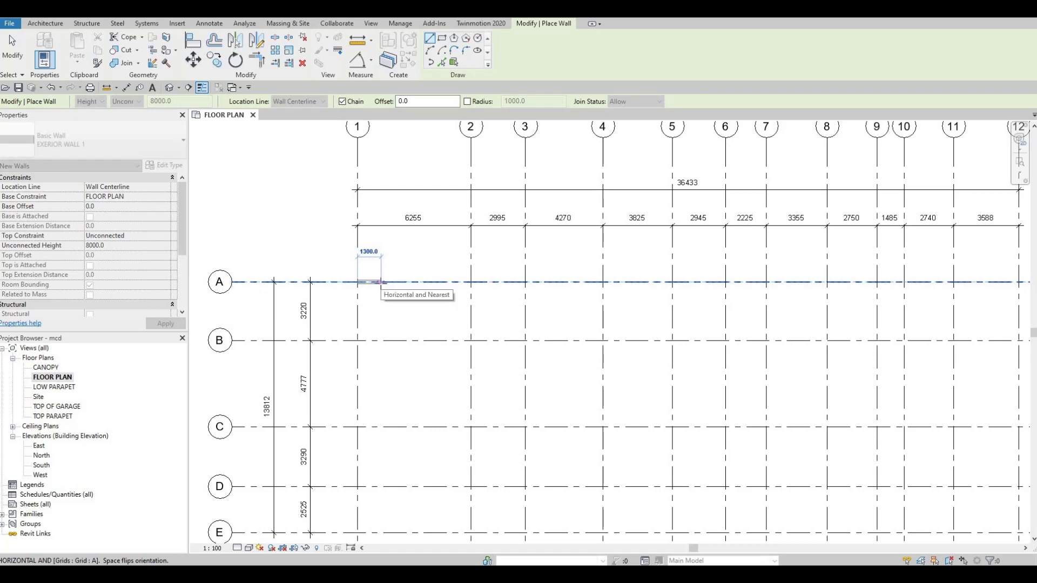
key("Escape")
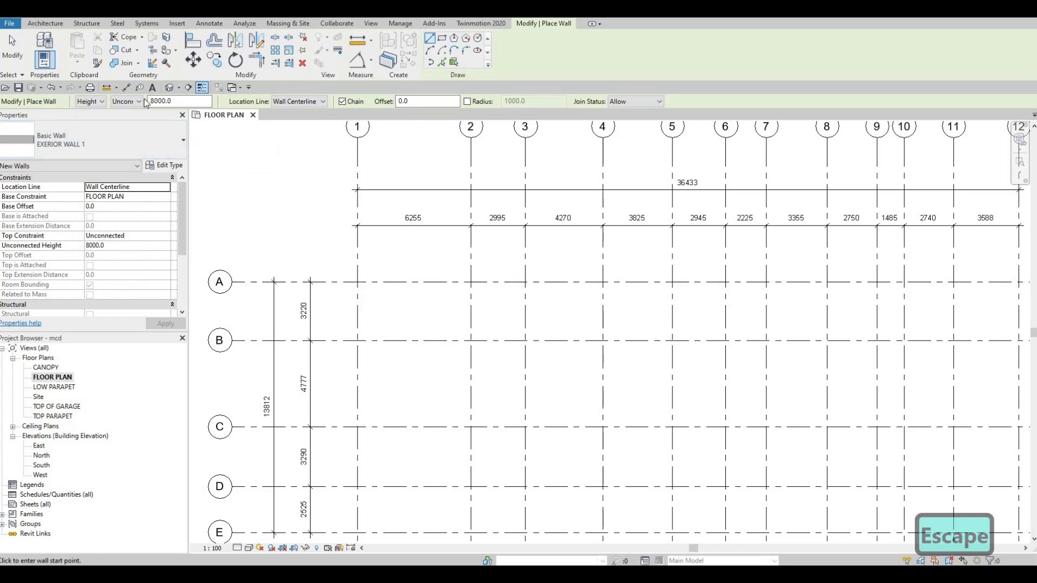
Step: Set the new wall's top constraint to Up to level: TOP PARAPET
left_click(165, 101)
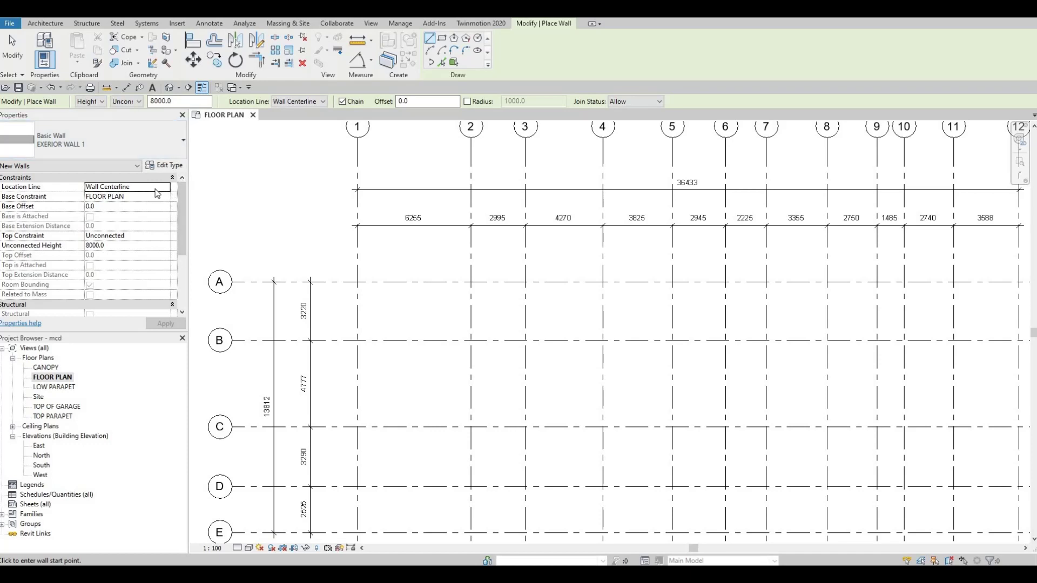
left_click(162, 237)
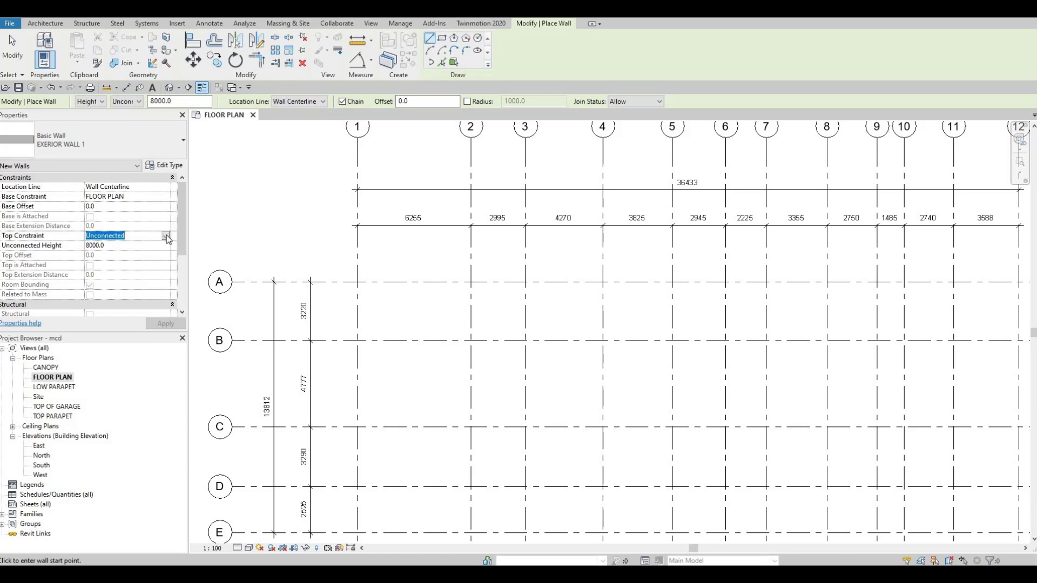
left_click(167, 236)
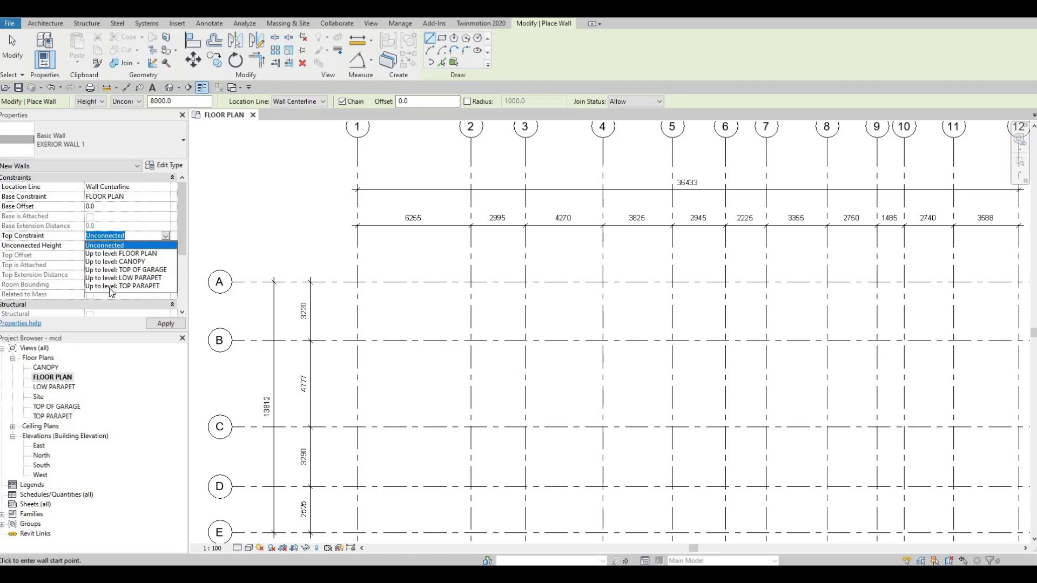
left_click(111, 287)
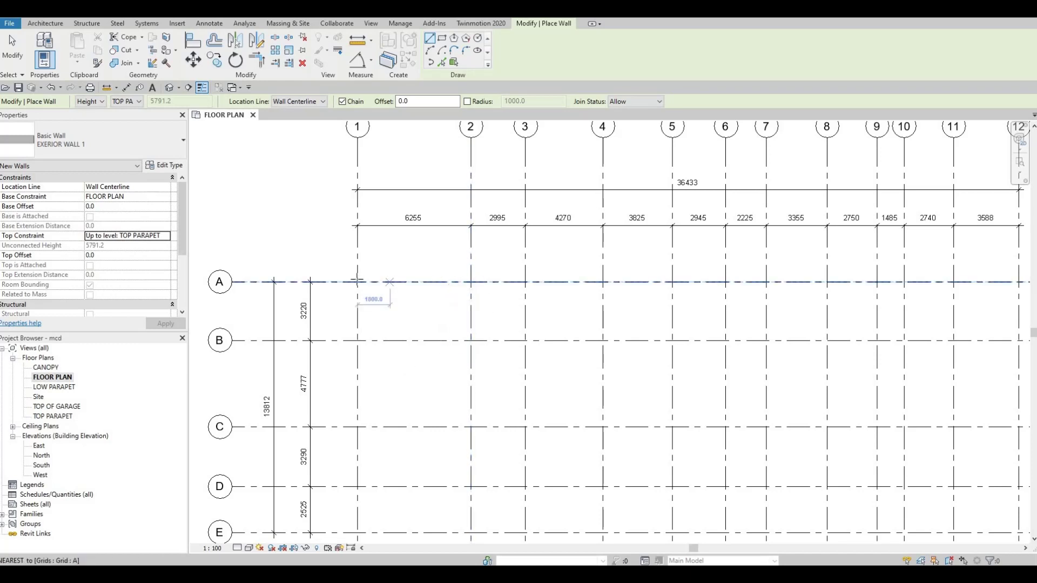
left_click(360, 295)
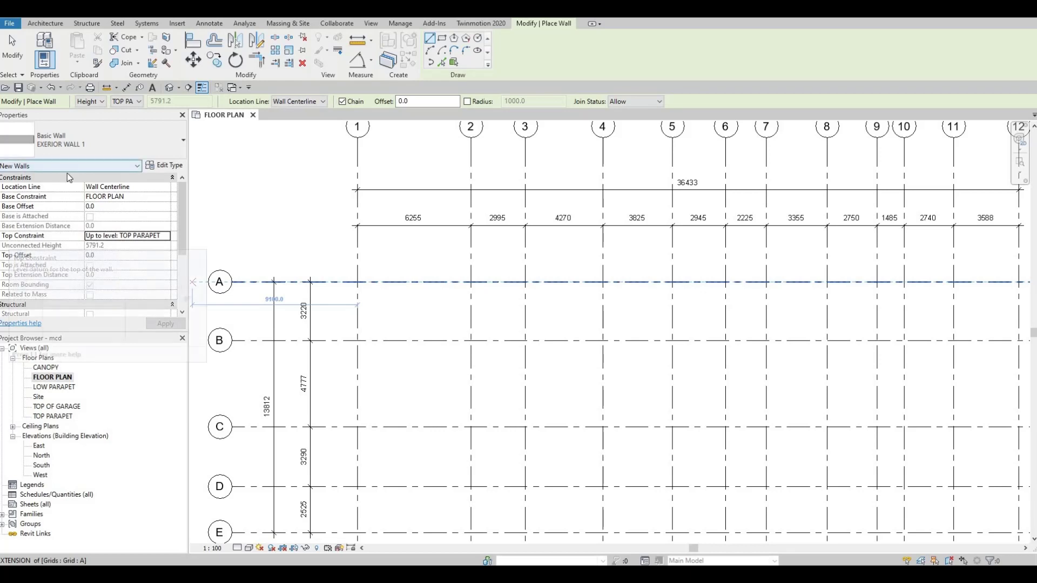
left_click(139, 102)
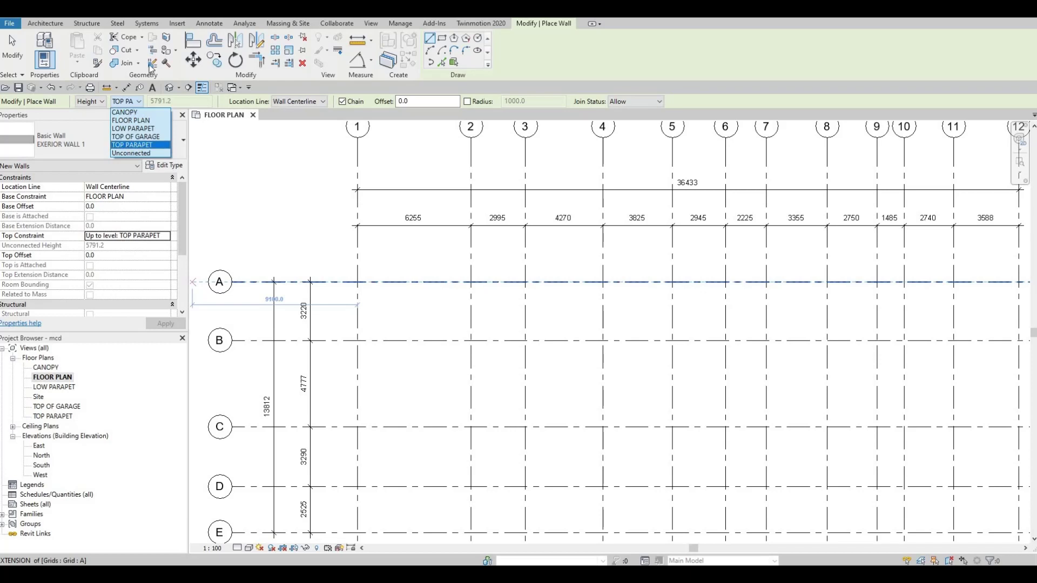
left_click(127, 102)
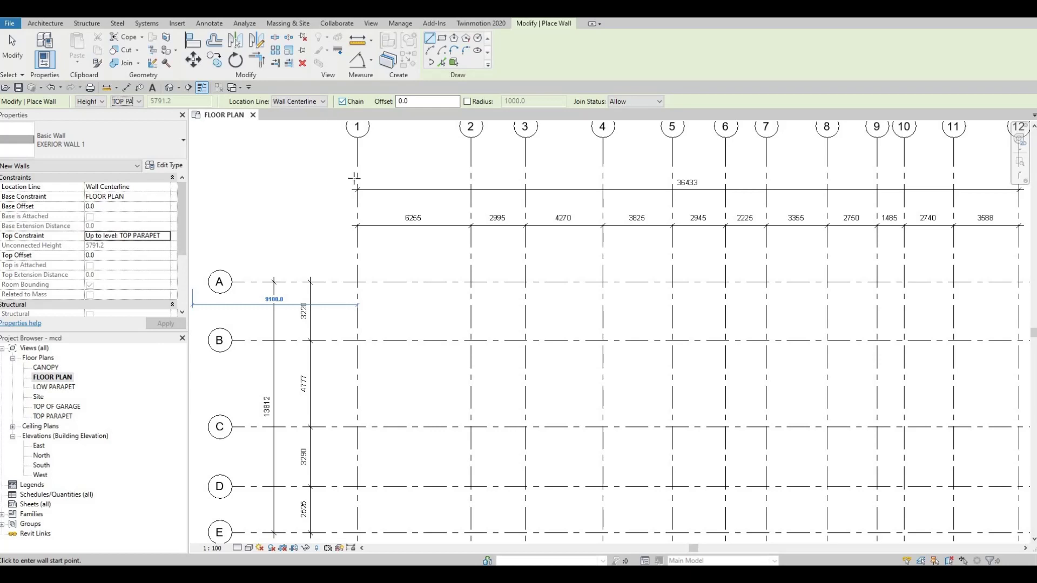
Step: Draw exterior walls along grid A from grid 1 to grid 12, then along grid 12 to grid E
scroll(373, 292, "down", 2)
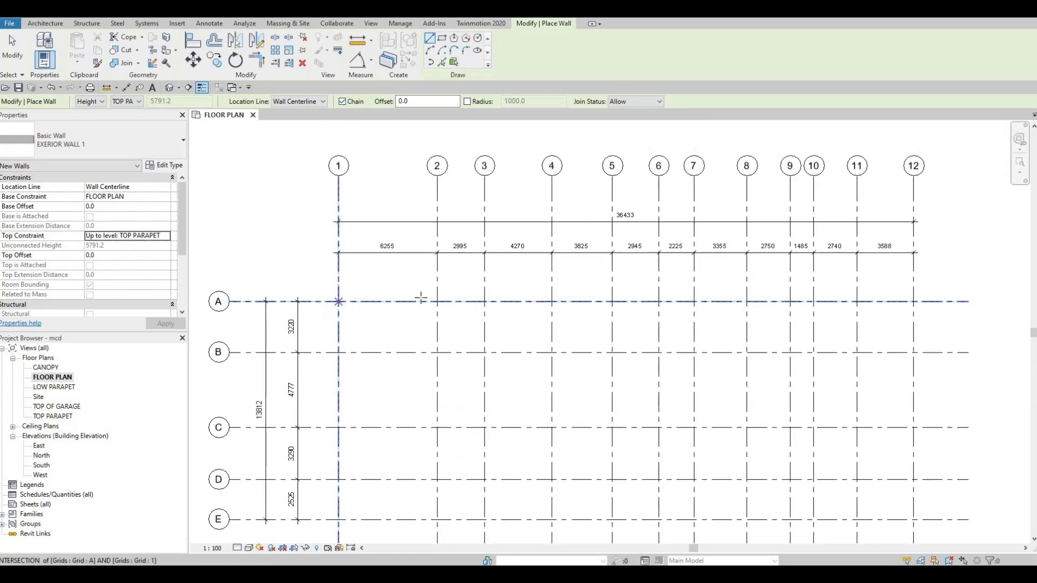
left_click(339, 302)
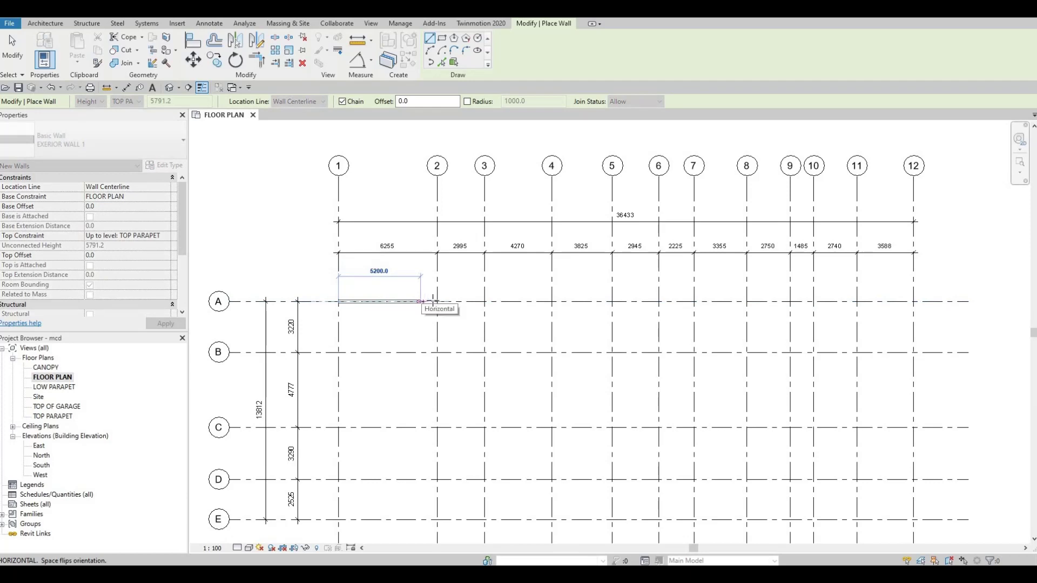
scroll(466, 331, "right", 5, "shift")
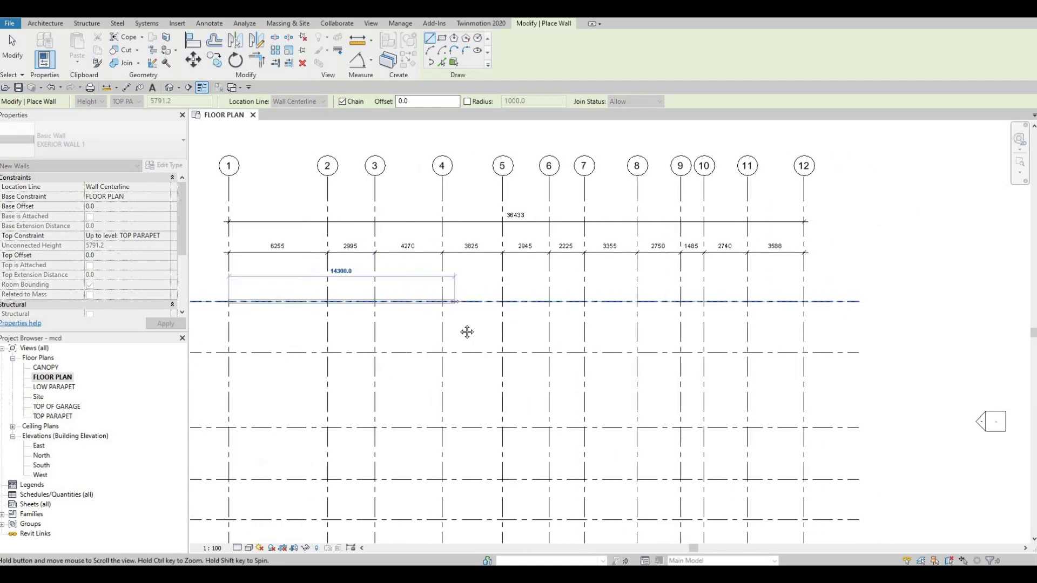
scroll(705, 297, "down", 1)
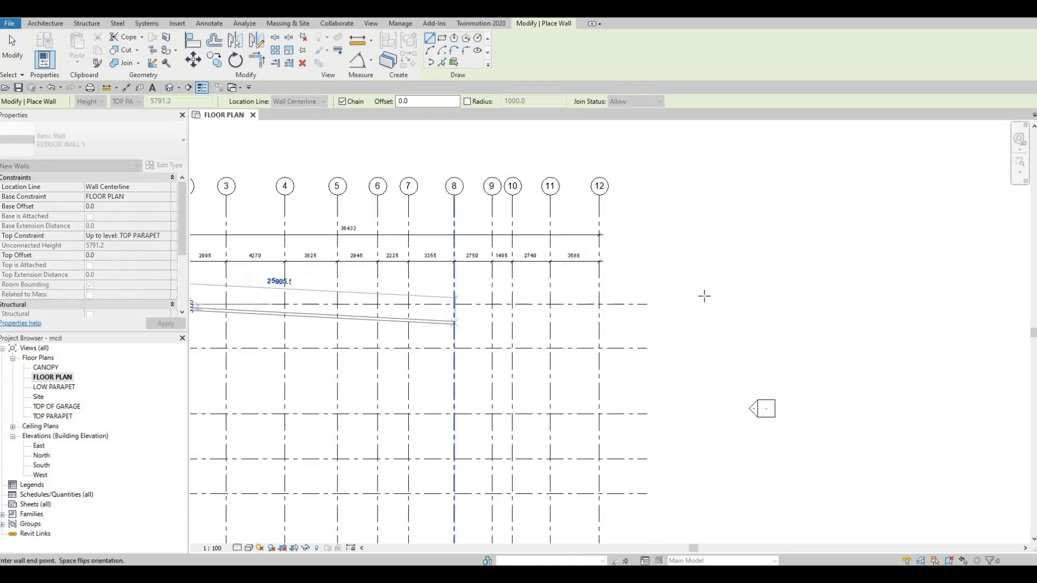
left_click(599, 305)
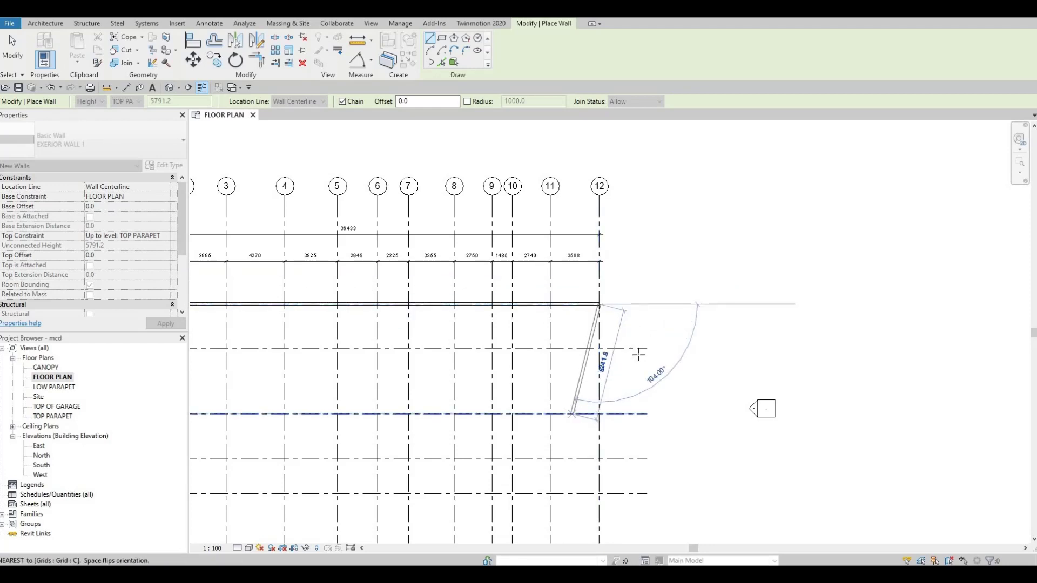
scroll(641, 342, "down", 2)
middle_click_drag(671, 347, 717, 355)
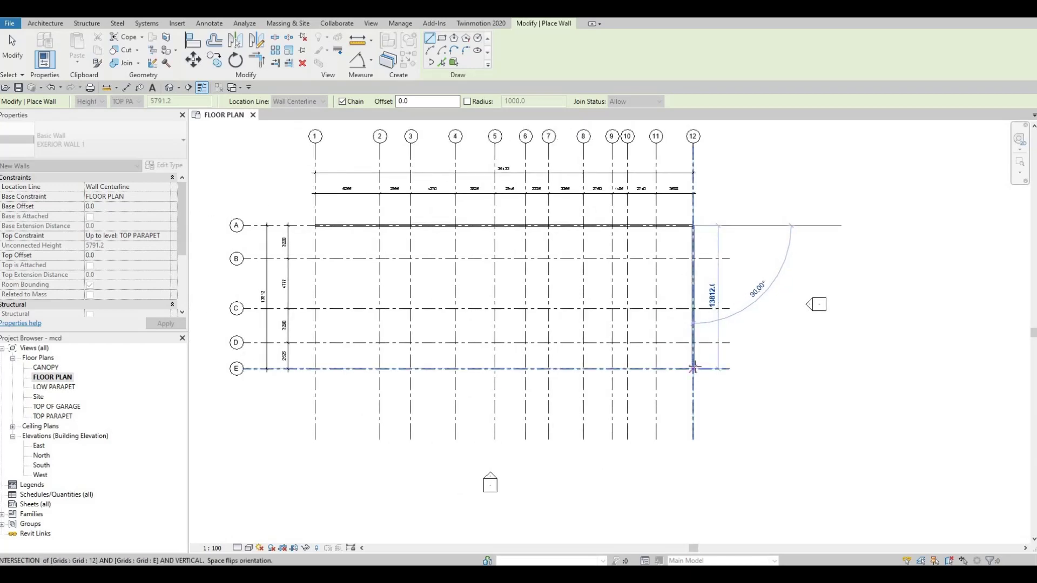
left_click(693, 369)
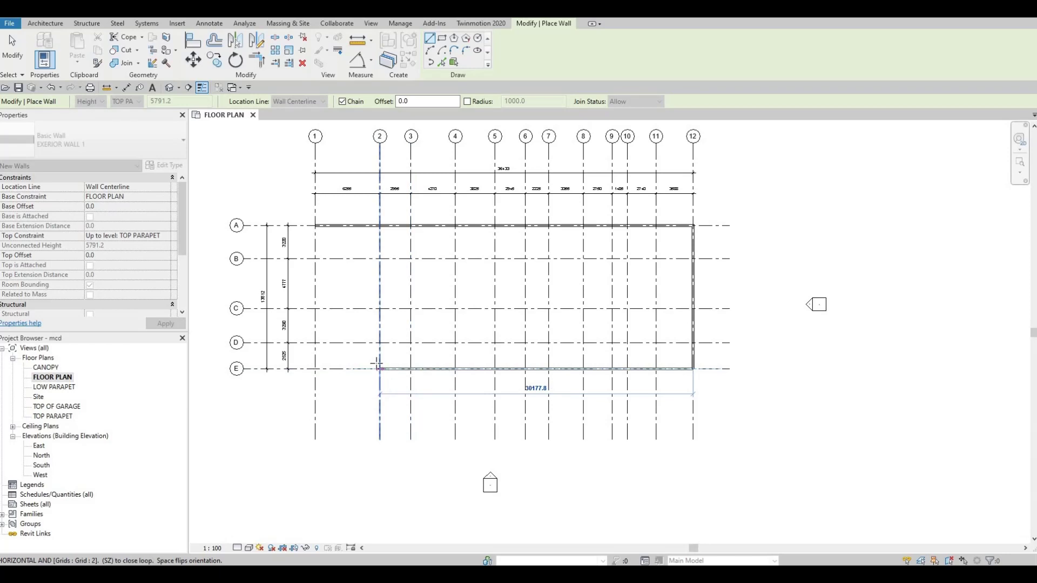
Step: Continue the walls along grid E to grid 2, grid 2 to grid B and grid B to grid 1, closing the outline at grid A
left_click(378, 370)
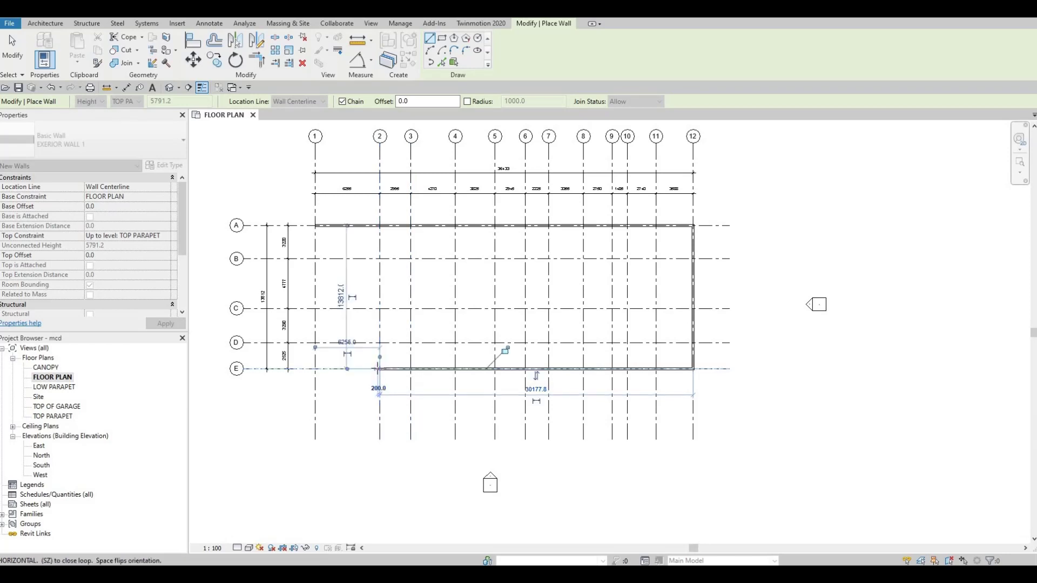
left_click(380, 259)
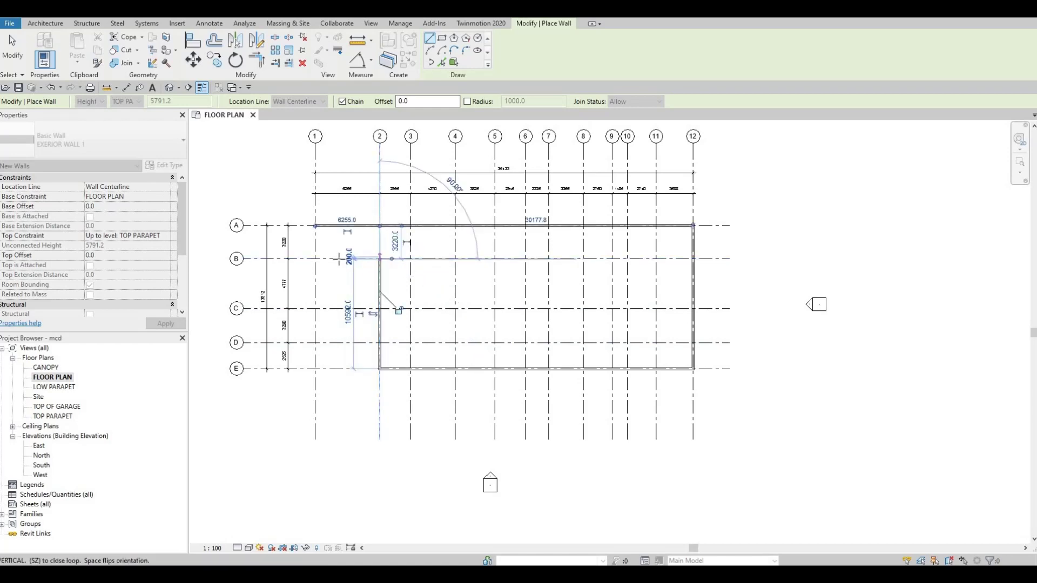
left_click(315, 259)
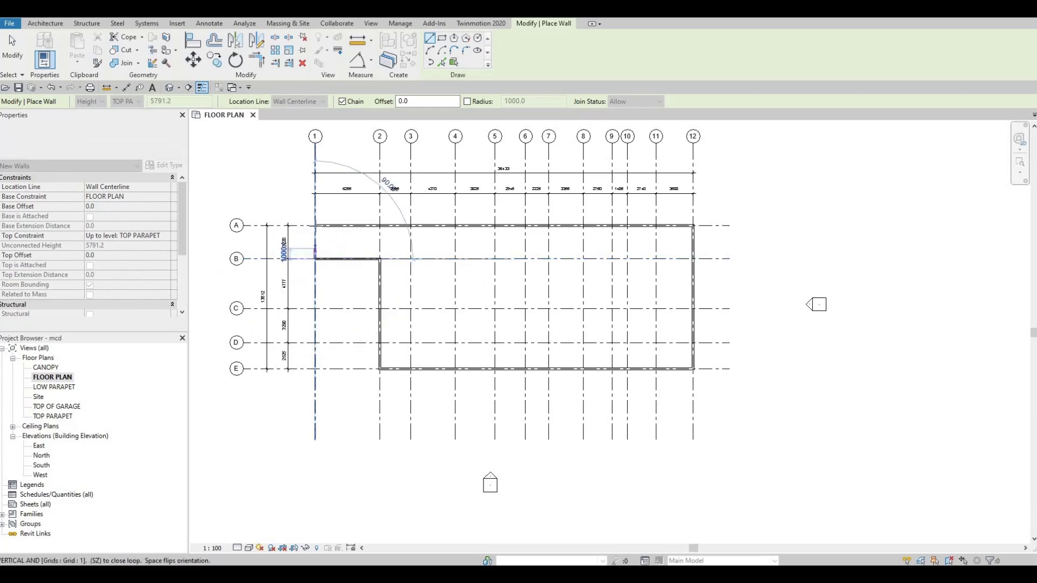
left_click(315, 225)
key("Escape")
key("Escape")
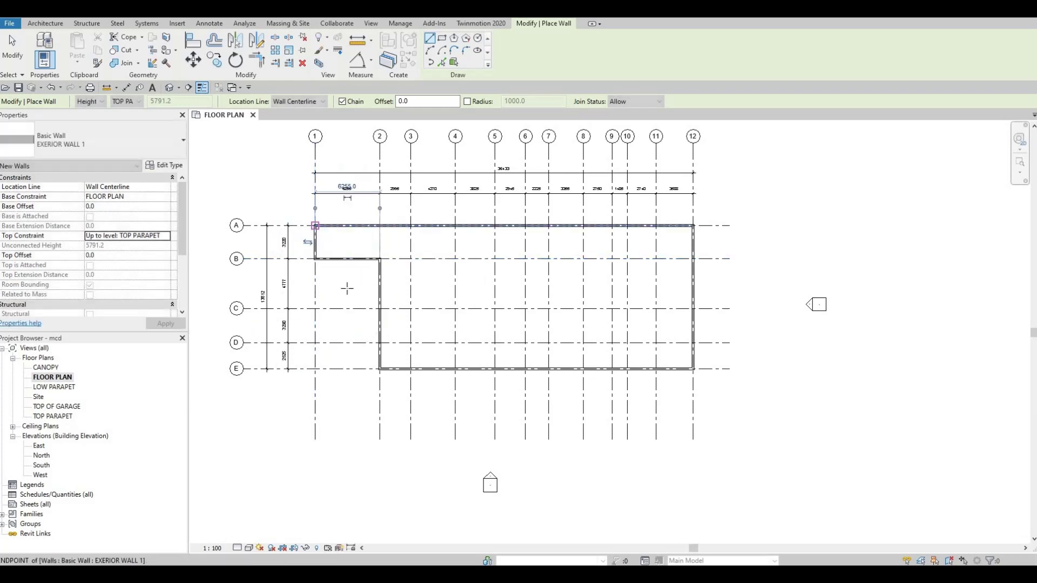
Step: Duplicate the EXERIOR WALL 1 wall type under the name INTERIOR WALL 1
scroll(404, 261, "up", 5)
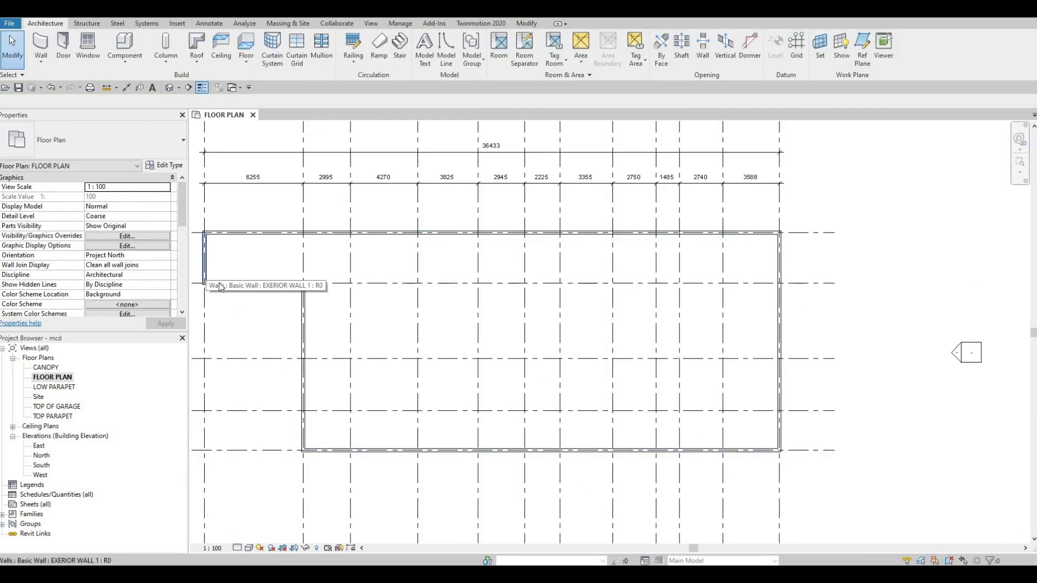
middle_click_drag(277, 238, 280, 248)
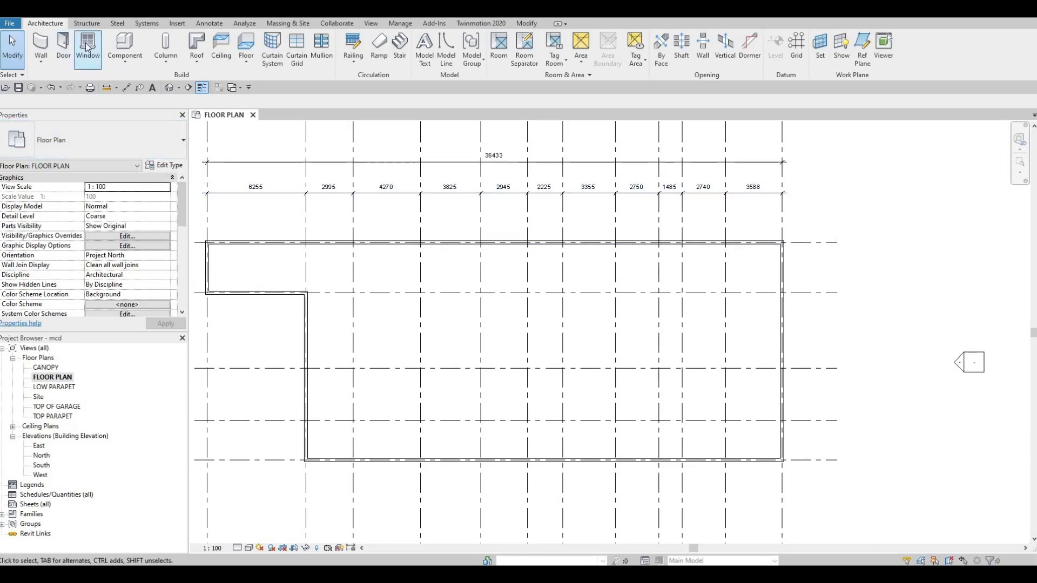
left_click(43, 50)
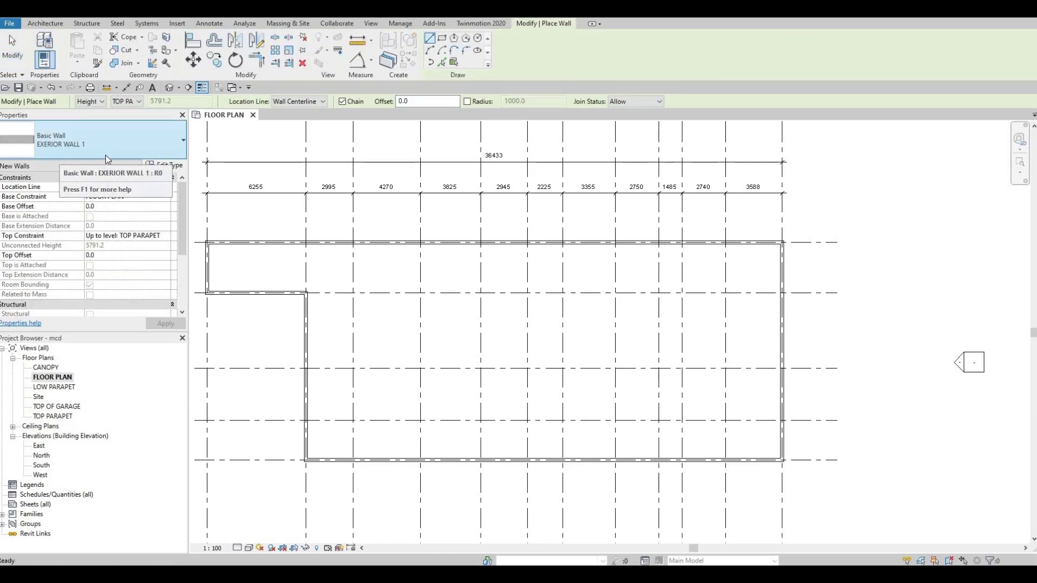
left_click(168, 166)
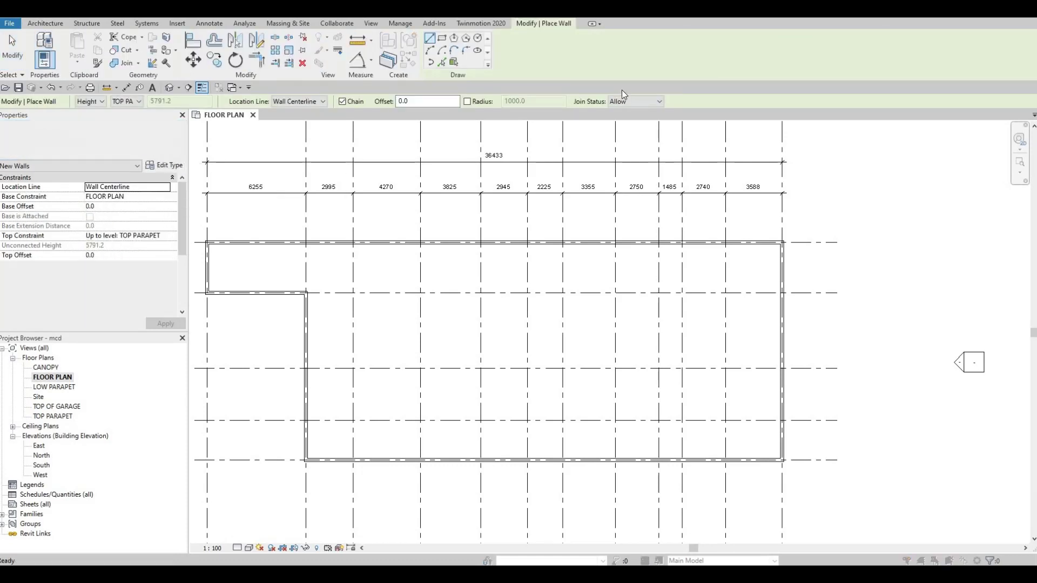
left_click(657, 80)
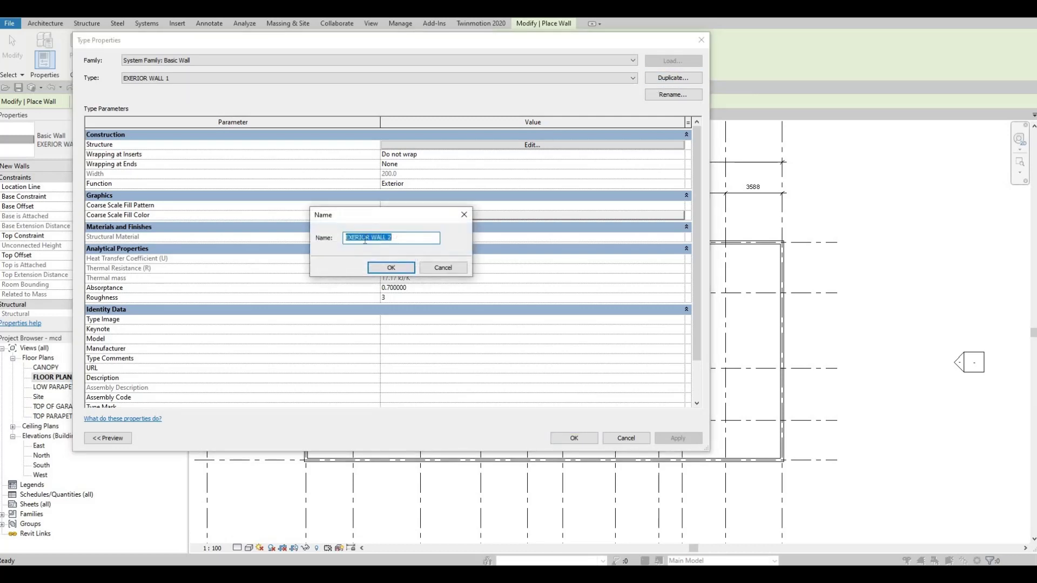
left_click(397, 238)
key("ctrl+a")
type("INT")
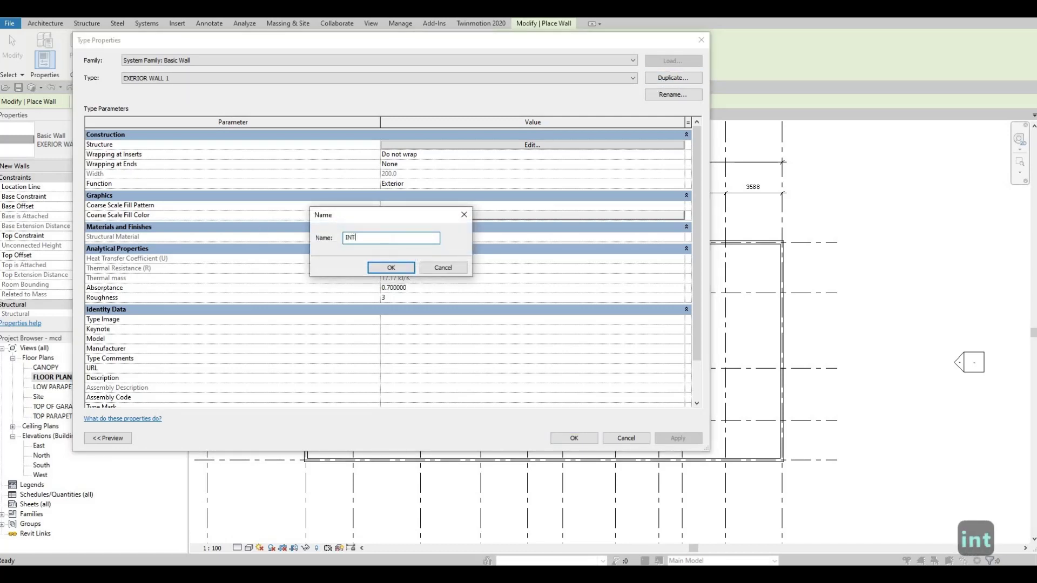
type("ERIOR WALL 1")
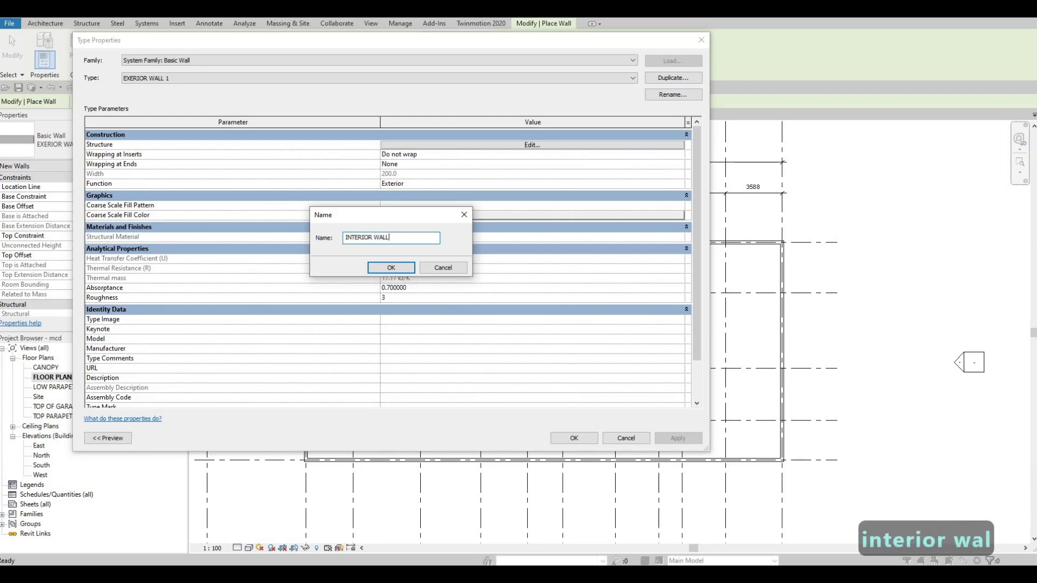
left_click(391, 268)
Step: Duplicate the EXTERIOR WALL 1 material as INTEIOR WALL 1 and assign it to the Structure layer of INTERIOR WALL 1
left_click(532, 145)
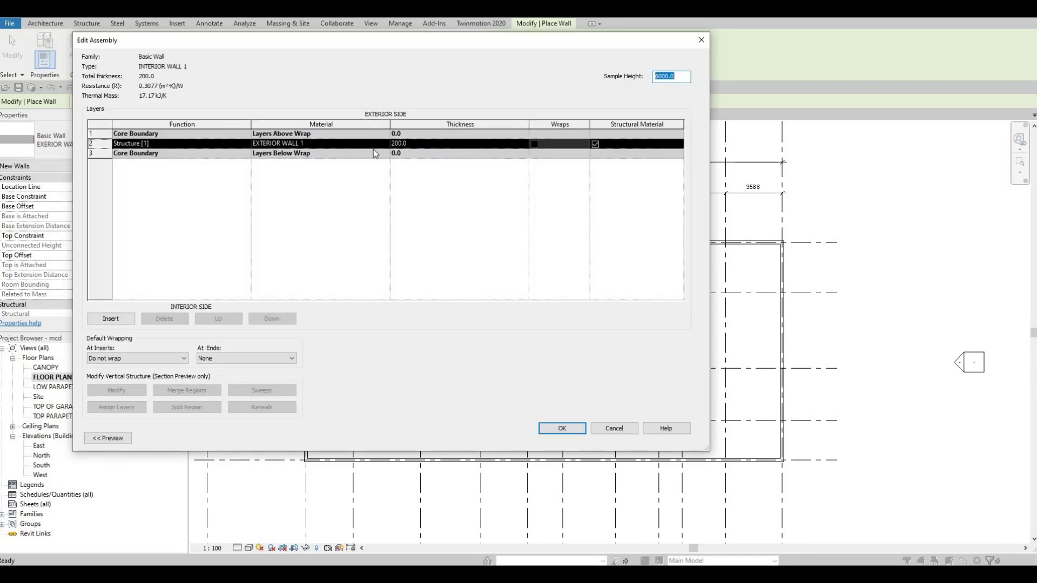
left_click(378, 144)
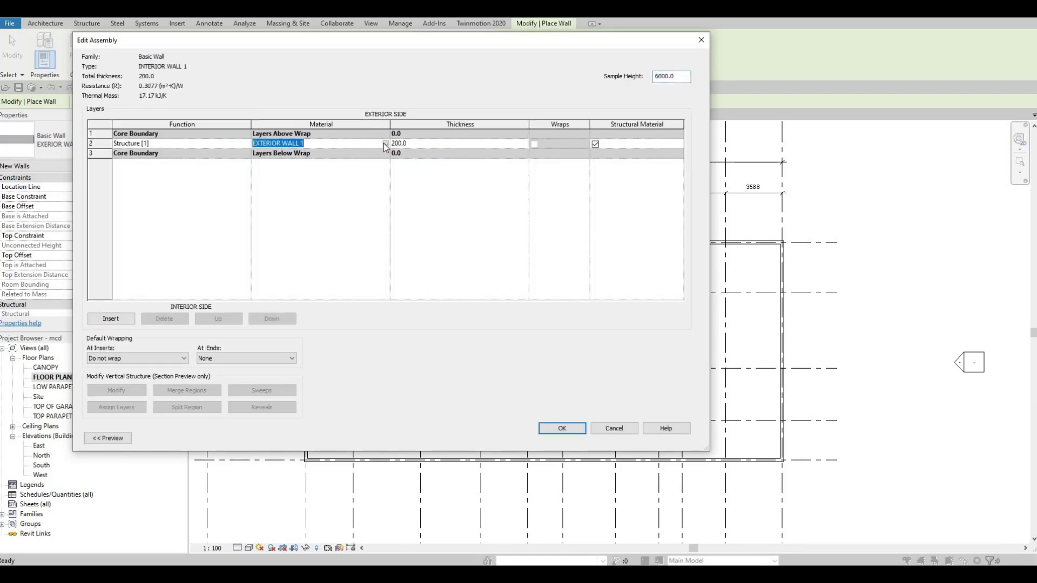
left_click(385, 144)
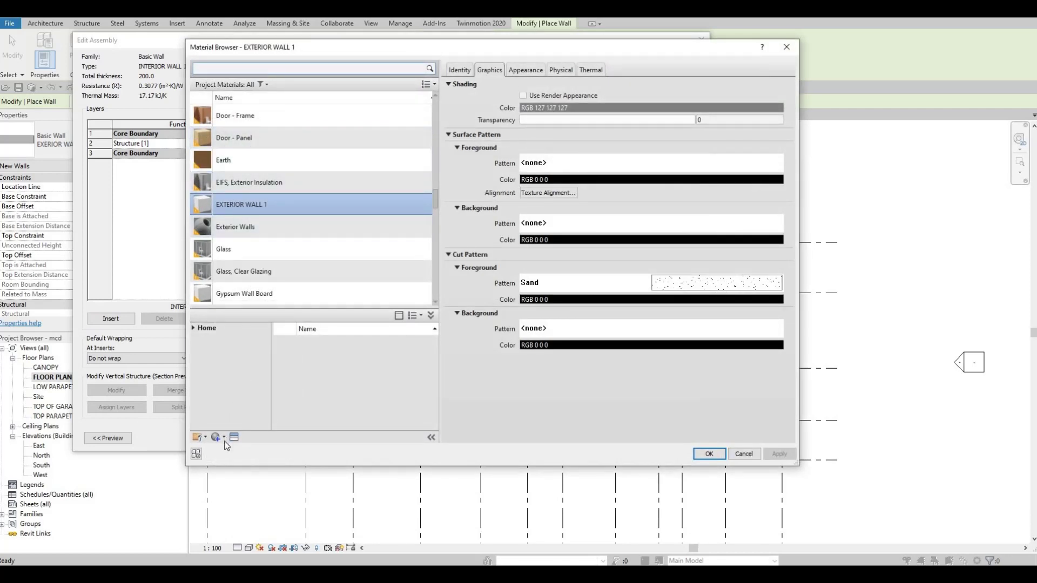
left_click(224, 437)
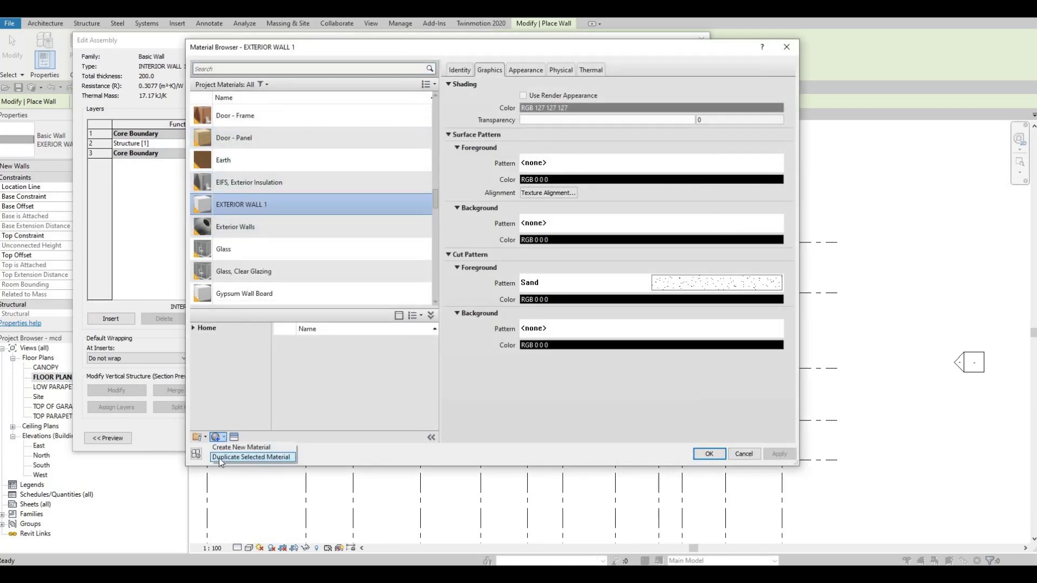
left_click(237, 457)
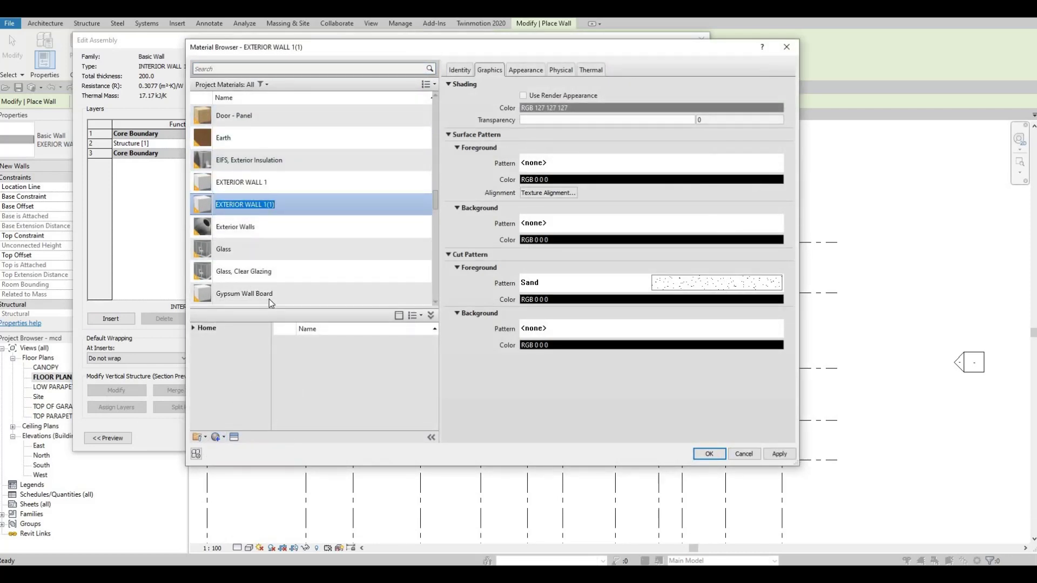
type("INTE")
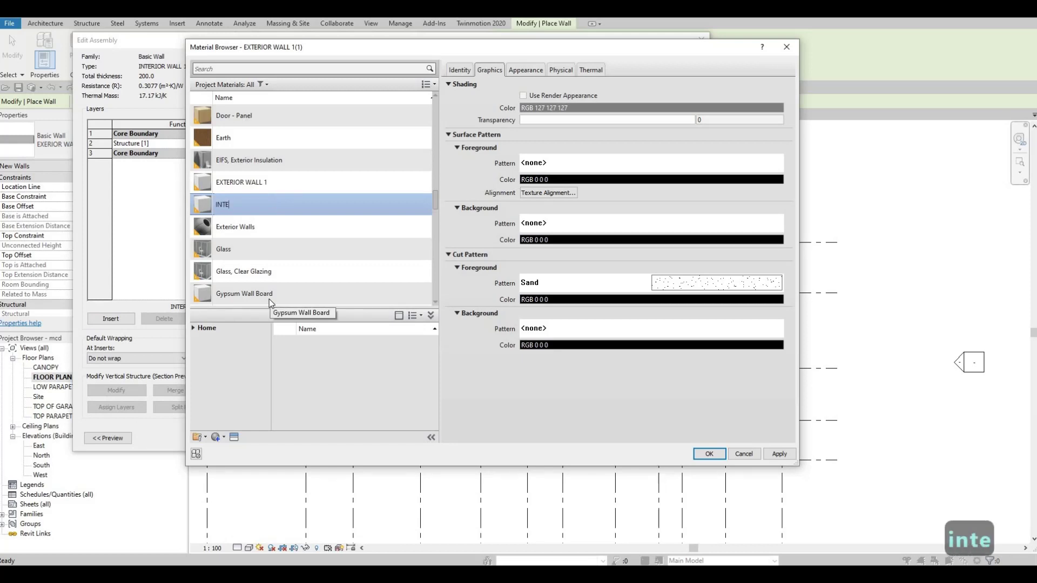
type("IOR WA")
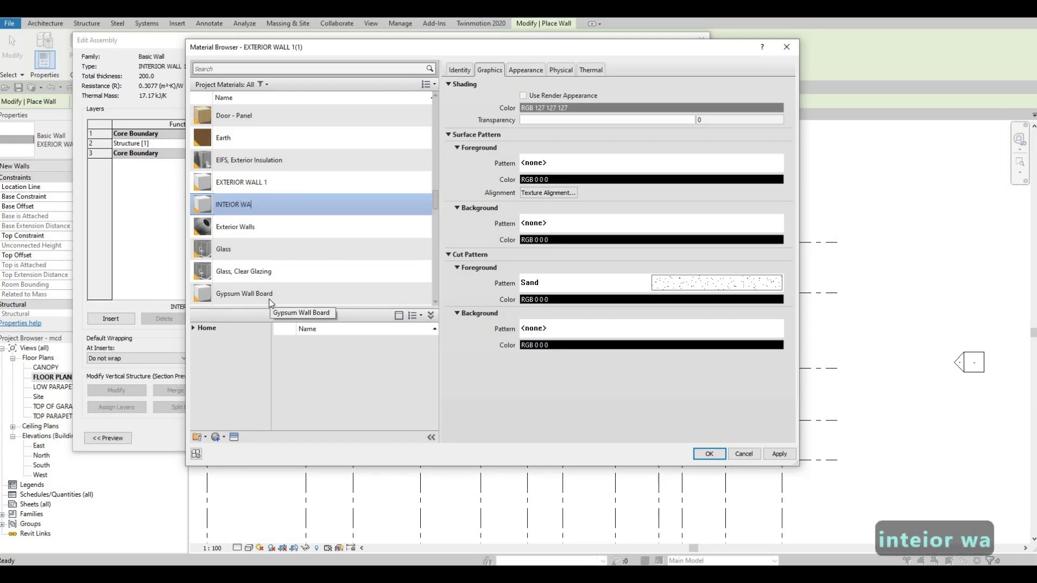
type("LL 1")
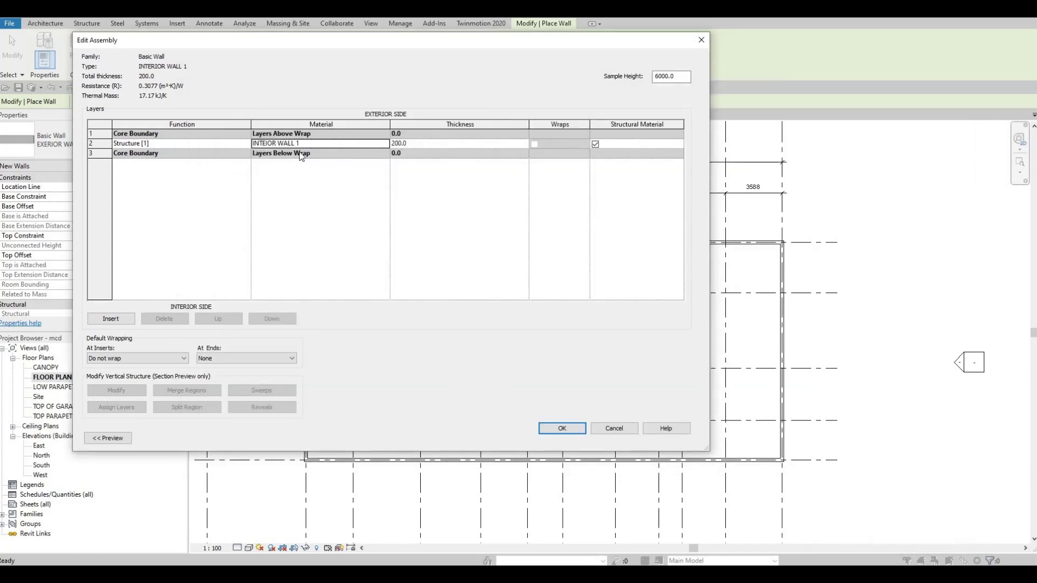
Step: Correct the name of the Structure layer's material to INTERIOR WALL 1 and accept the wall type's settings
left_click(384, 144)
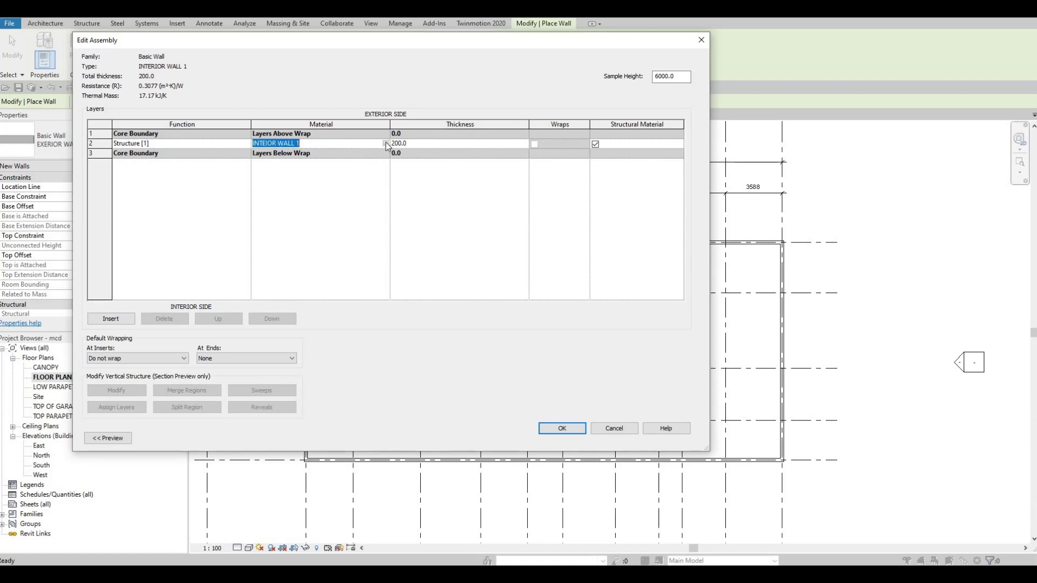
left_click(379, 145)
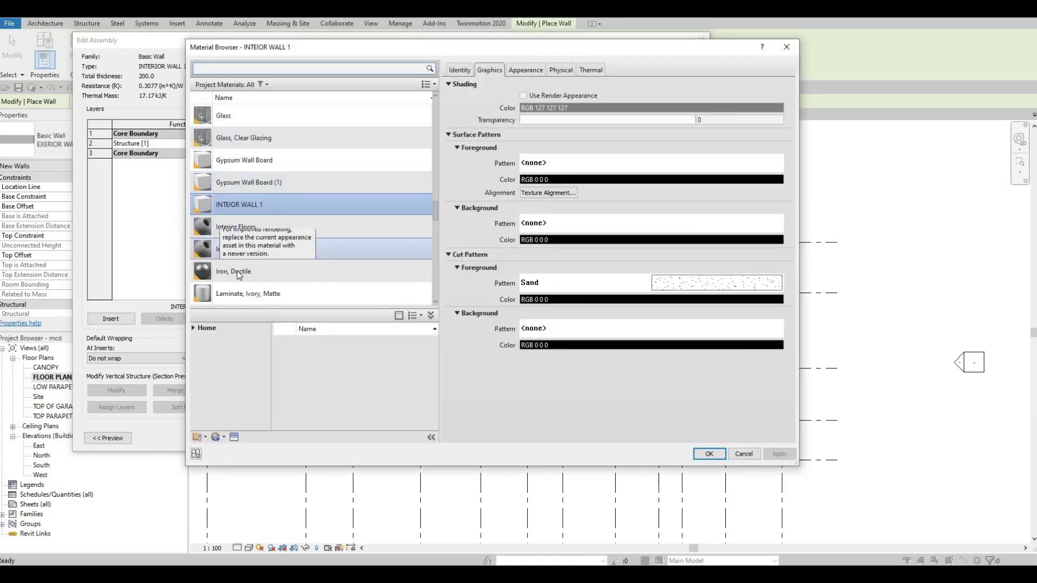
left_click(206, 438)
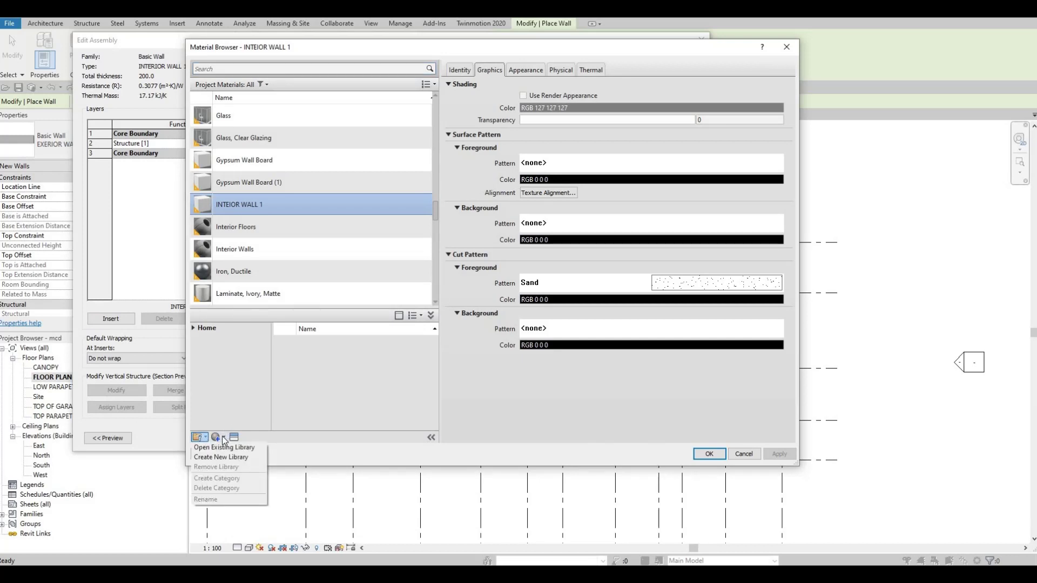
scroll(258, 187, "down", 1)
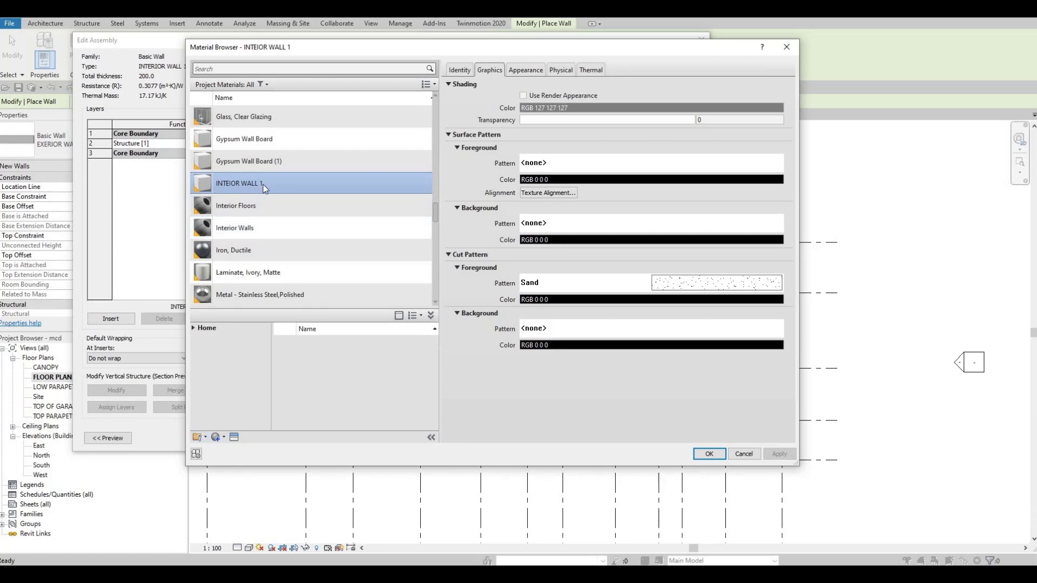
right_click(264, 187)
left_click(283, 216)
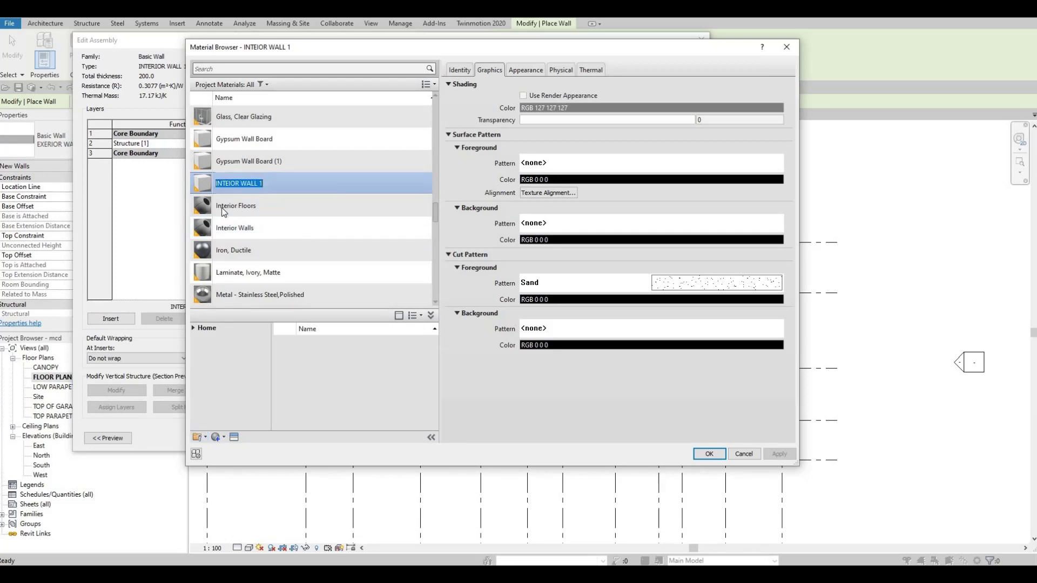
type("INTER")
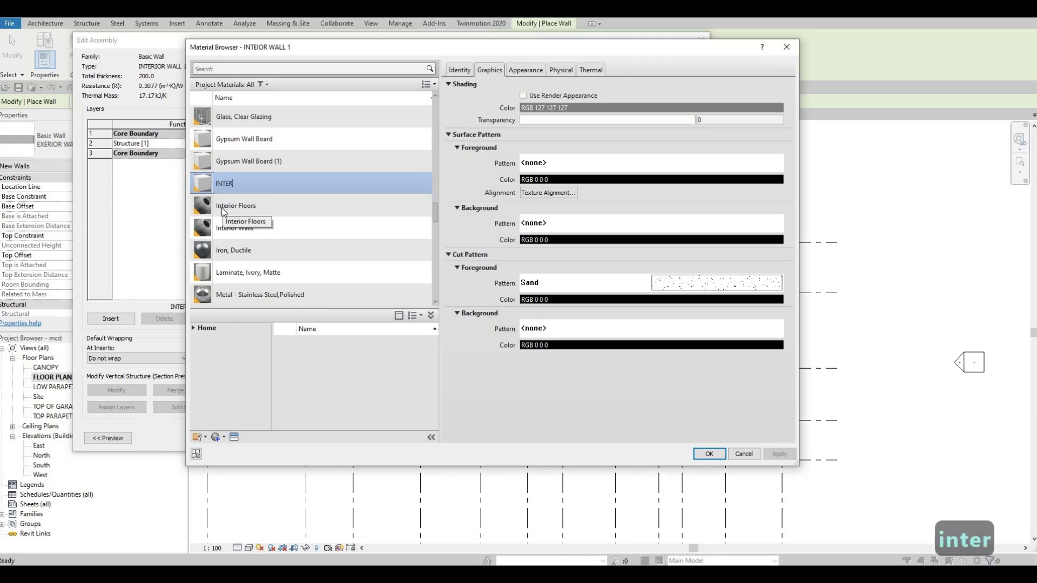
type("IOR WALL 1")
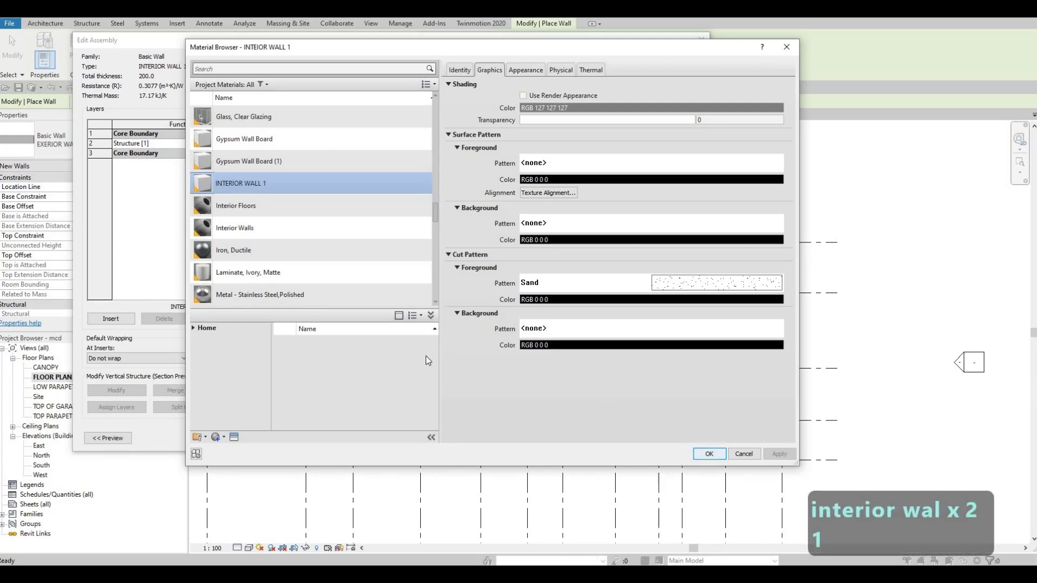
left_click(708, 452)
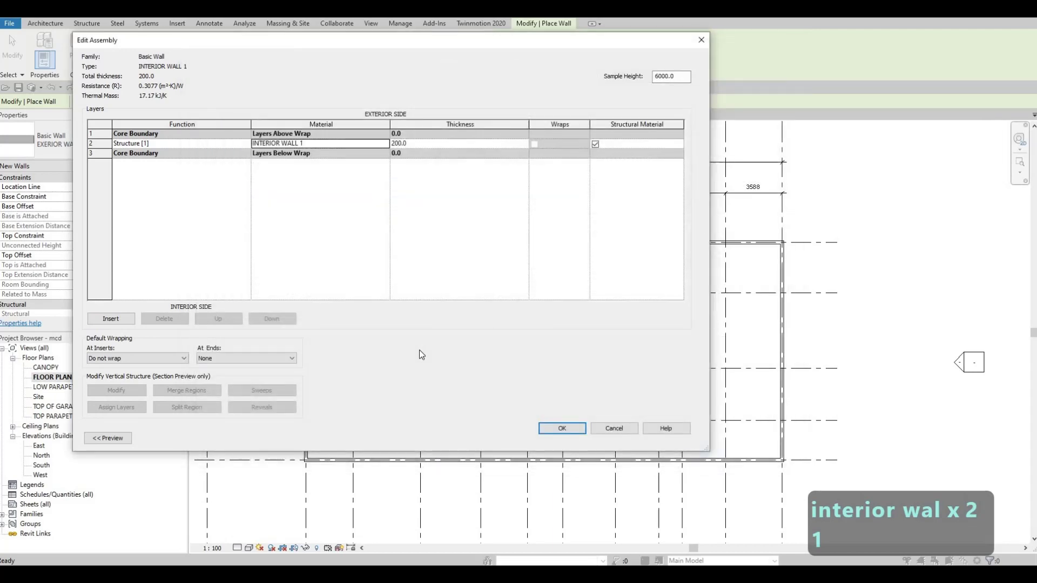
left_click(566, 428)
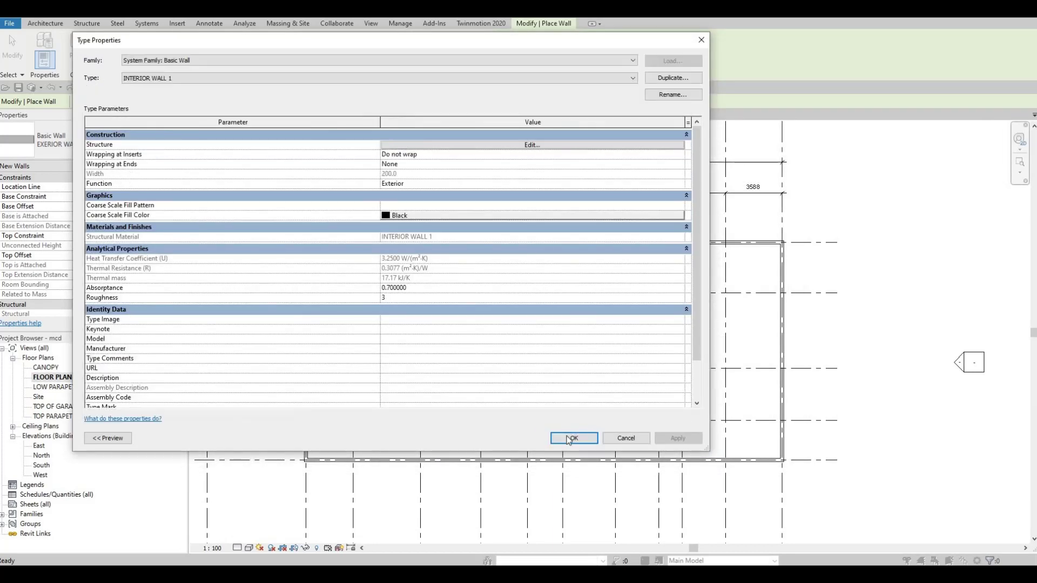
left_click(566, 437)
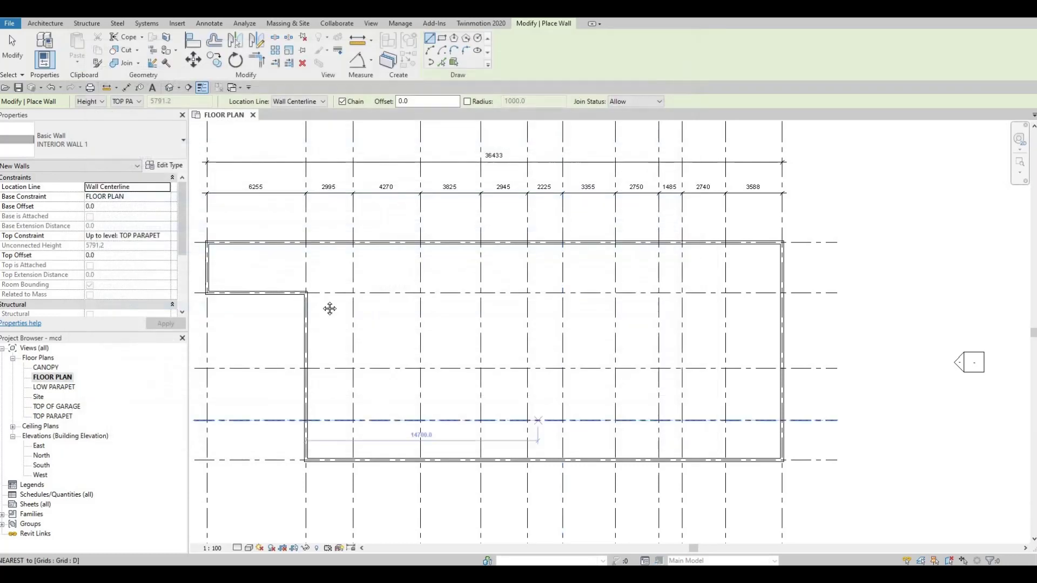
Step: Draw an INTERIOR WALL 1 wall along grid 2 from the exterior wall at grid B to the one at grid A
scroll(465, 240, "up", 5)
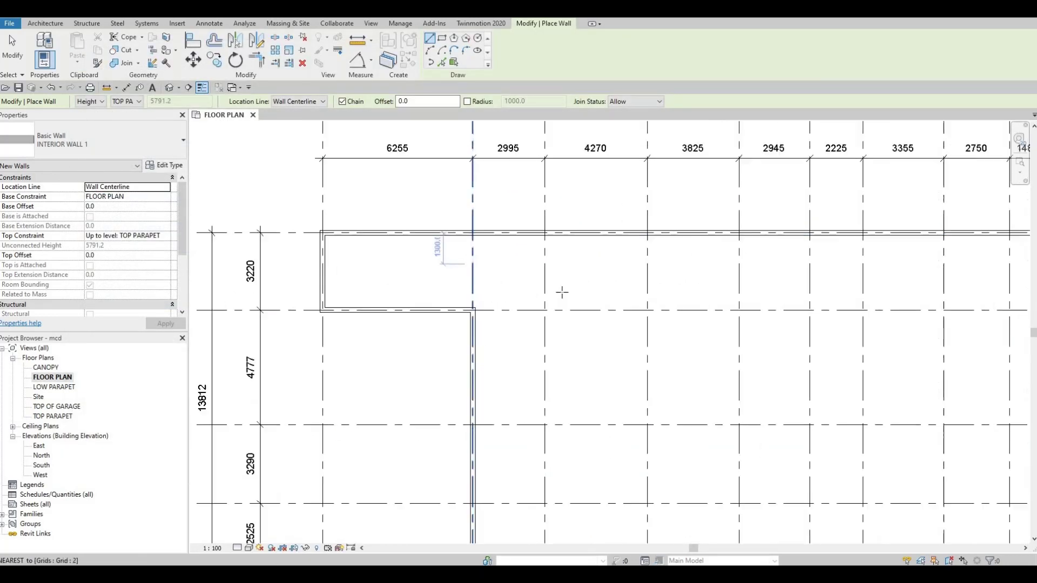
scroll(566, 373, "down", 3)
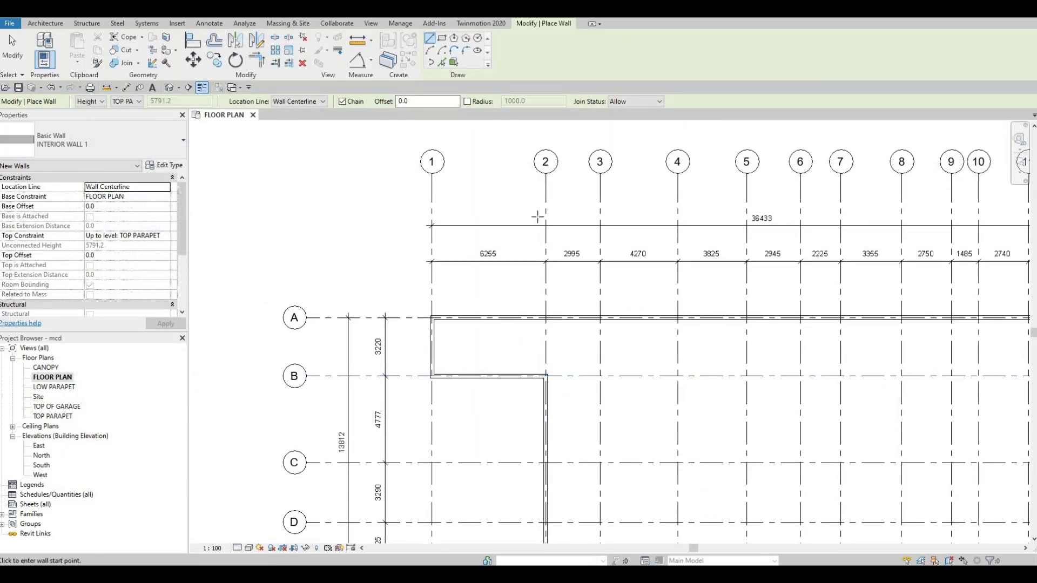
left_click(546, 268)
key("Escape")
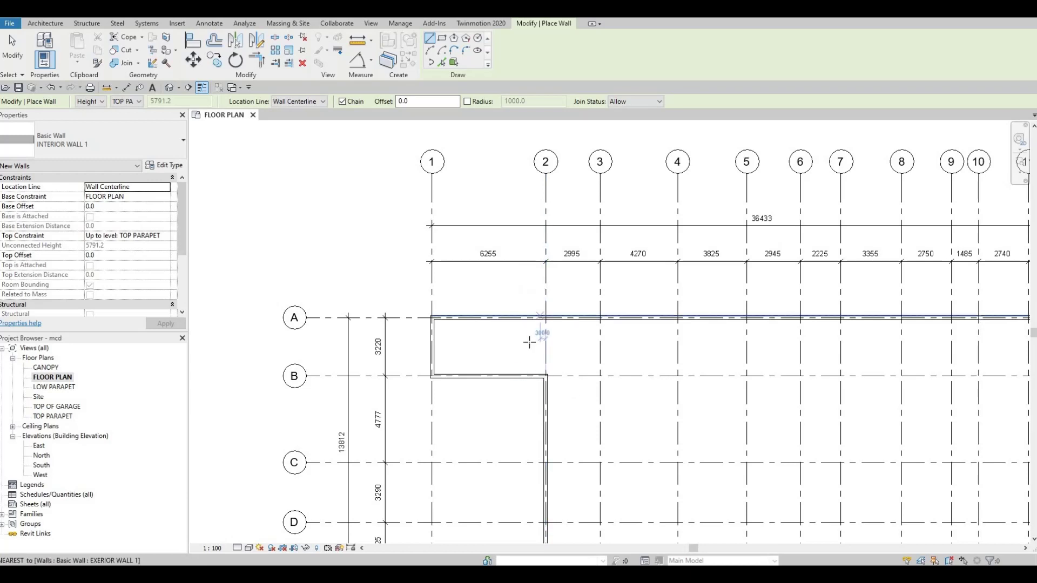
scroll(573, 349, "up", 2)
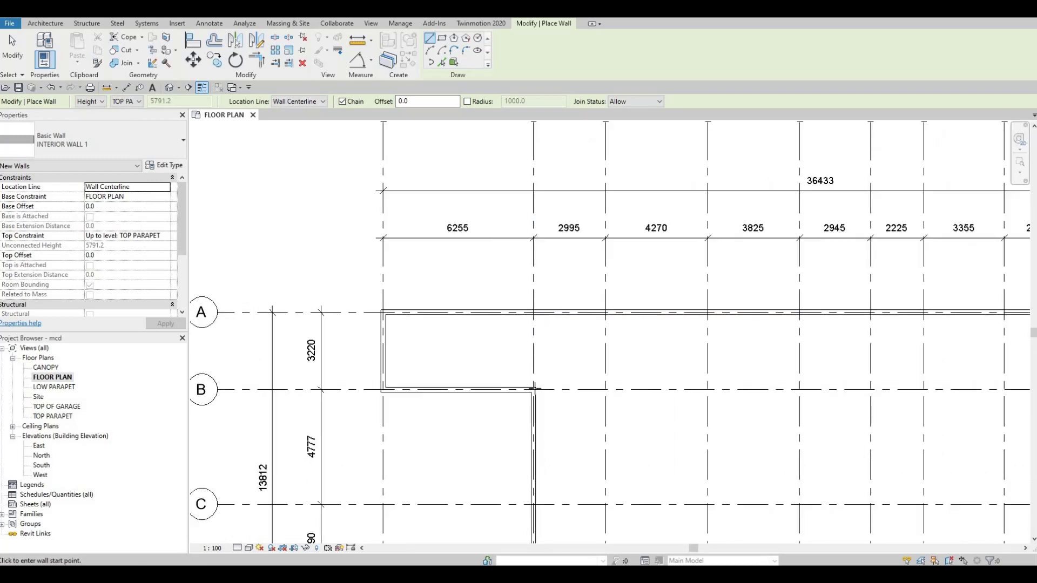
scroll(533, 389, "up", 2)
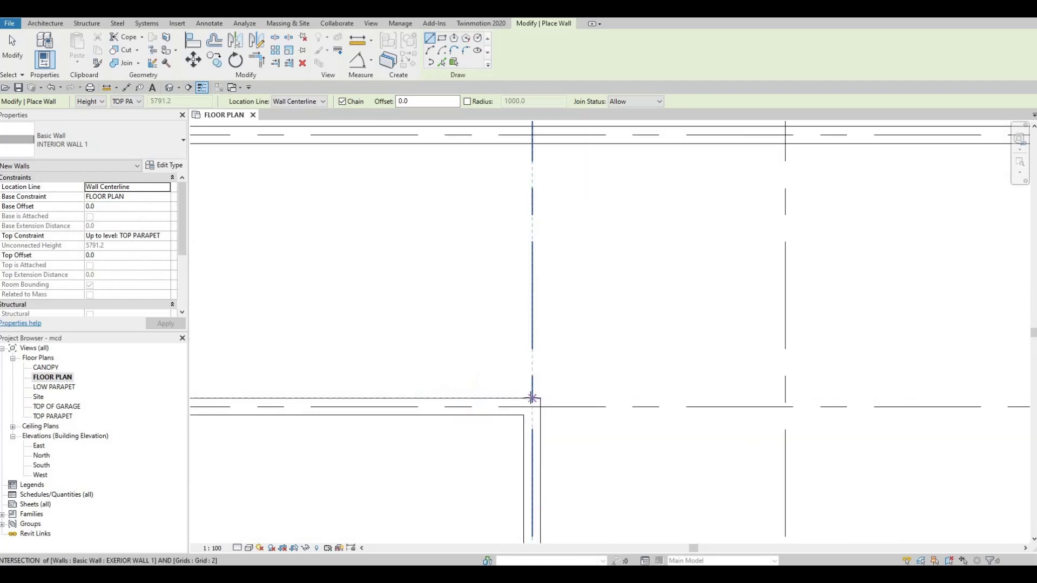
left_click(532, 398)
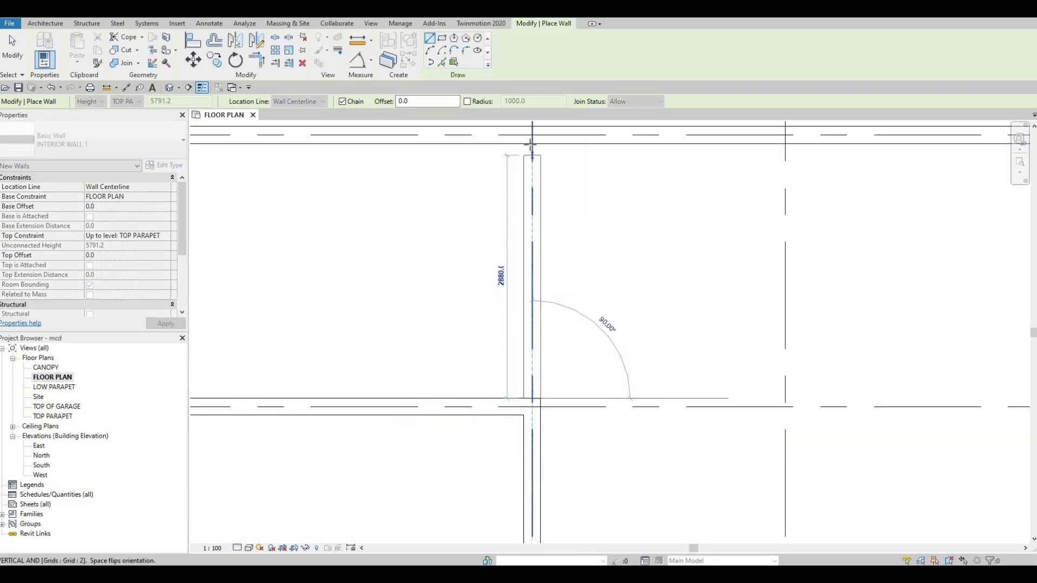
key("Escape")
key("Escape")
scroll(494, 202, "down", 2)
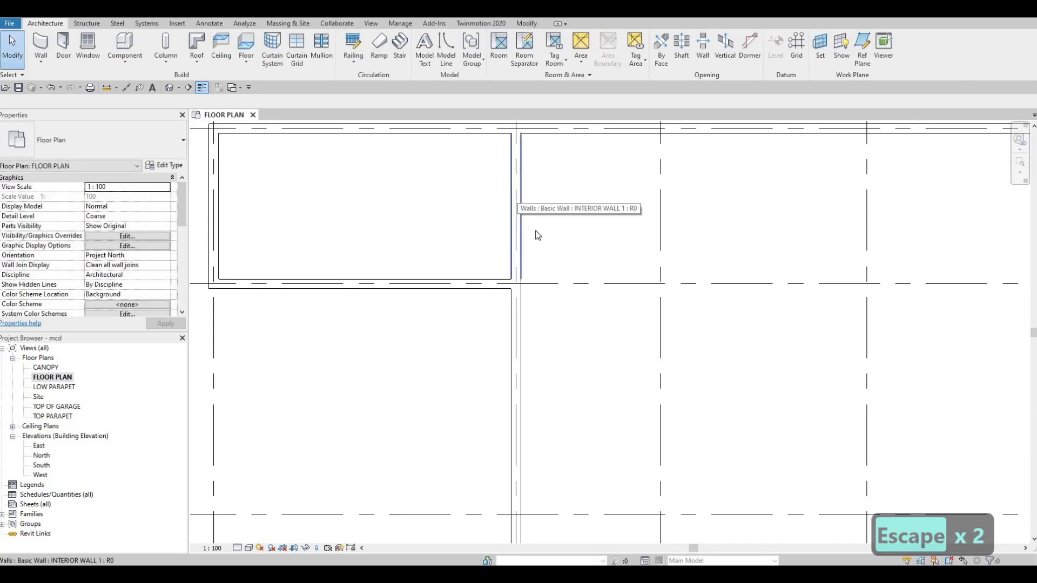
scroll(594, 254, "down", 3)
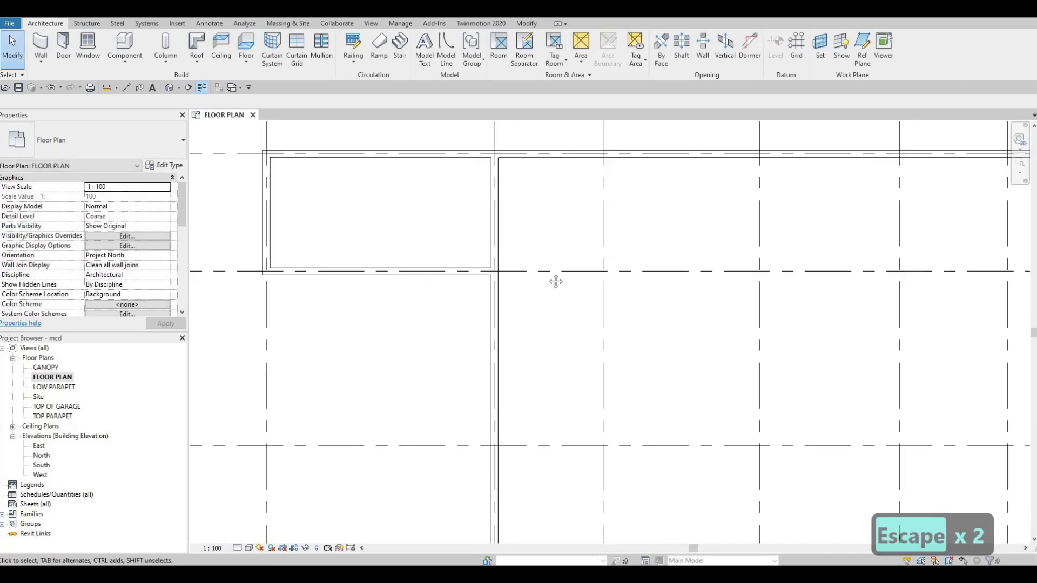
scroll(478, 286, "down", 2)
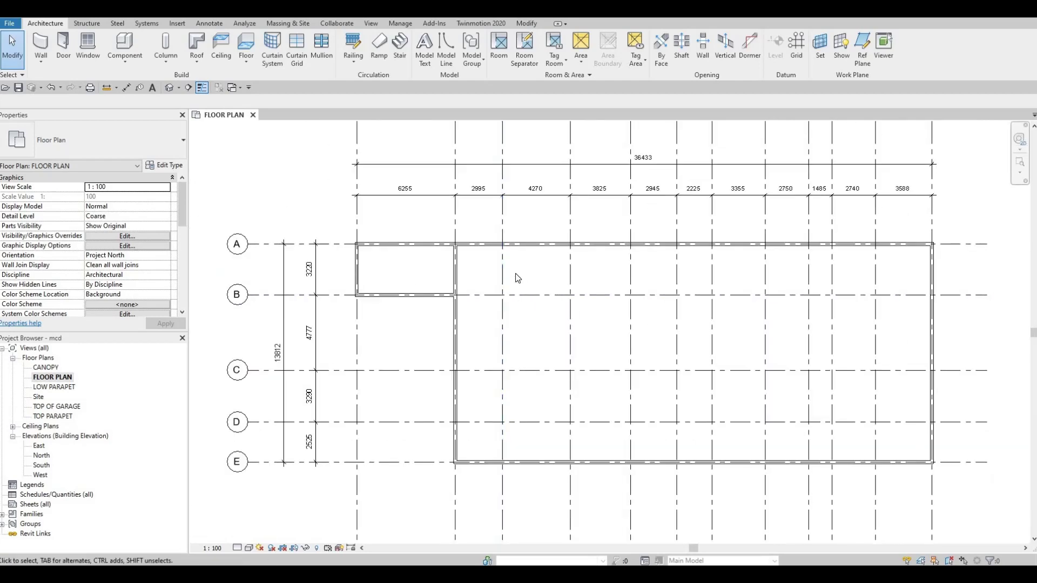
scroll(519, 278, "down", 1)
scroll(492, 233, "up", 2)
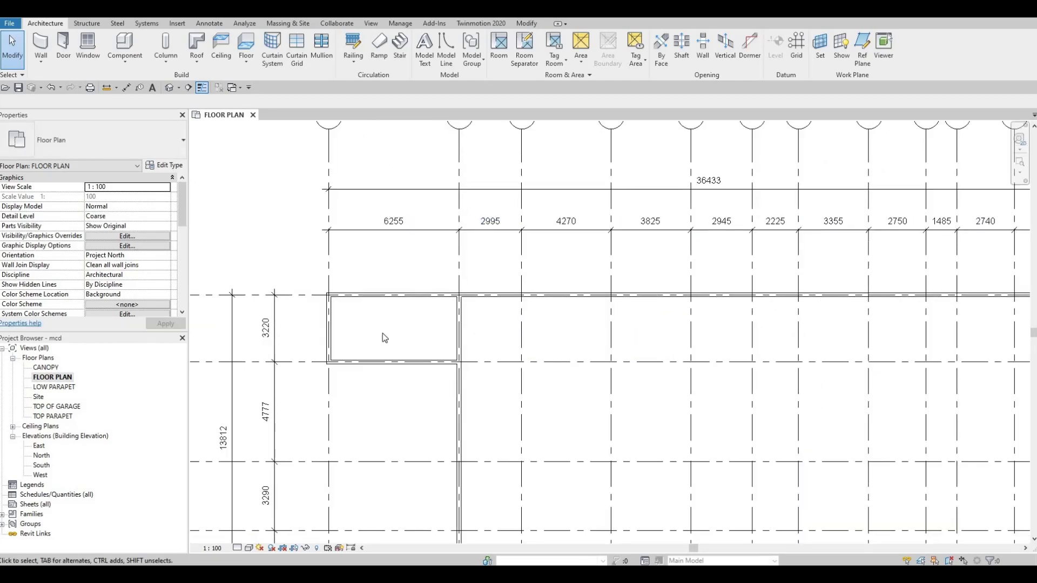
scroll(362, 319, "down", 3)
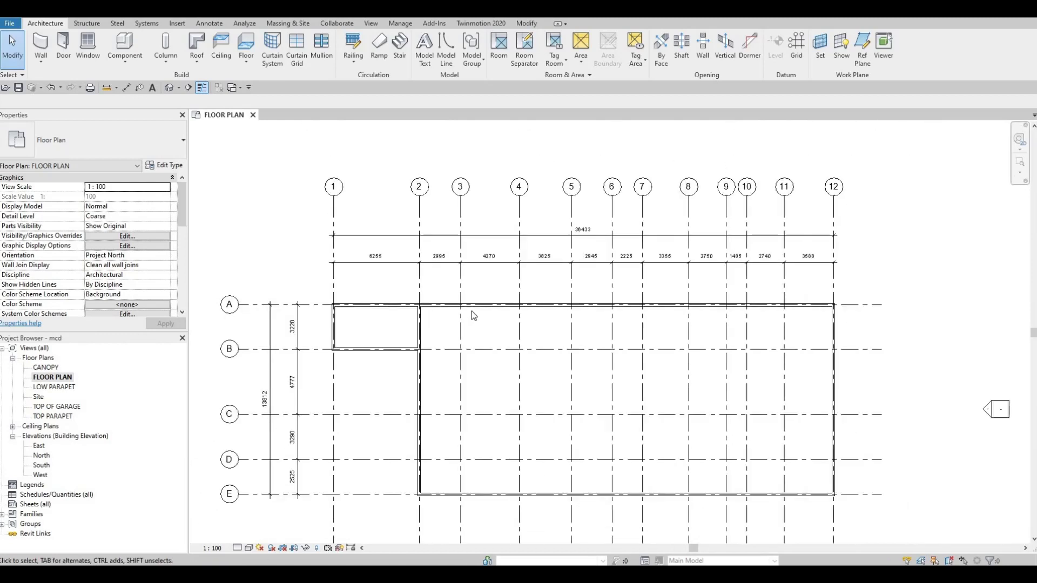
scroll(424, 314, "up", 1)
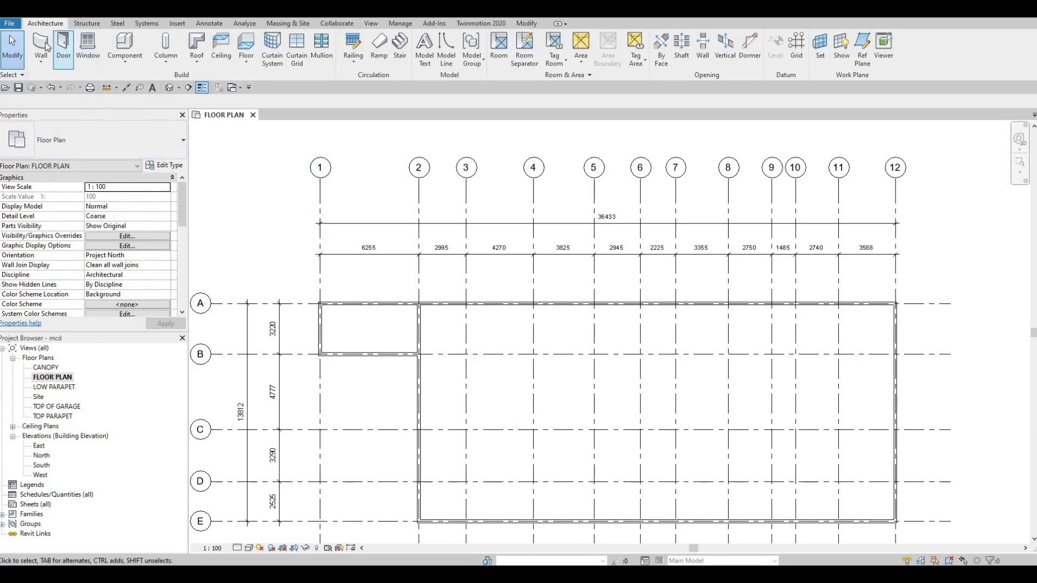
left_click(422, 329)
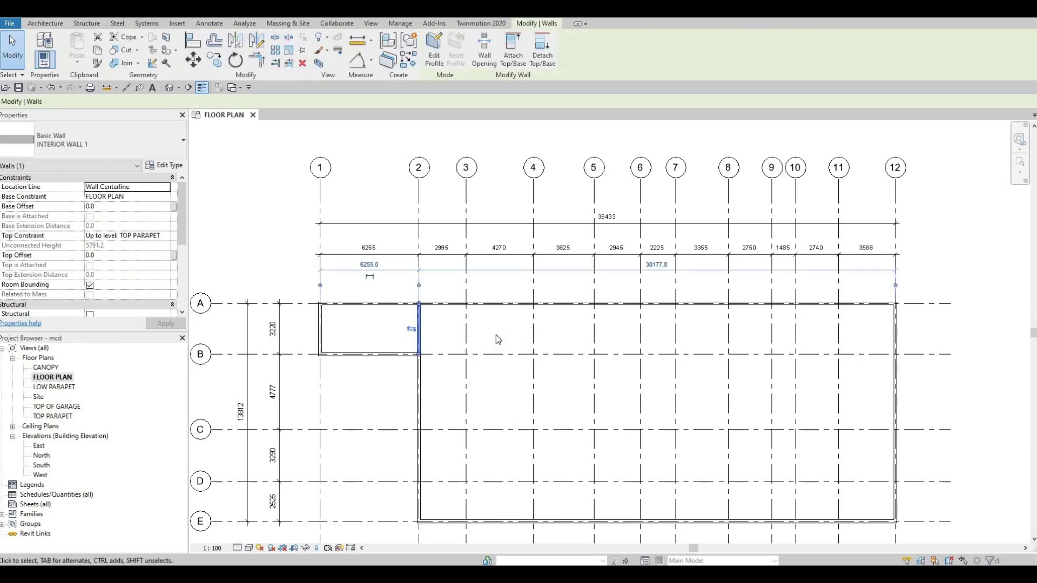
key("c")
key("s")
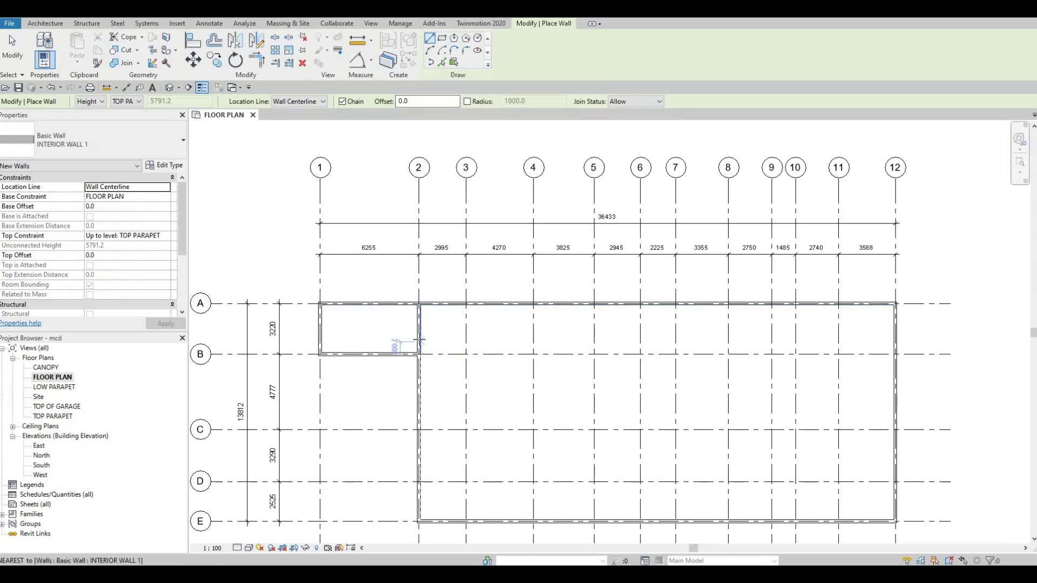
key("Escape")
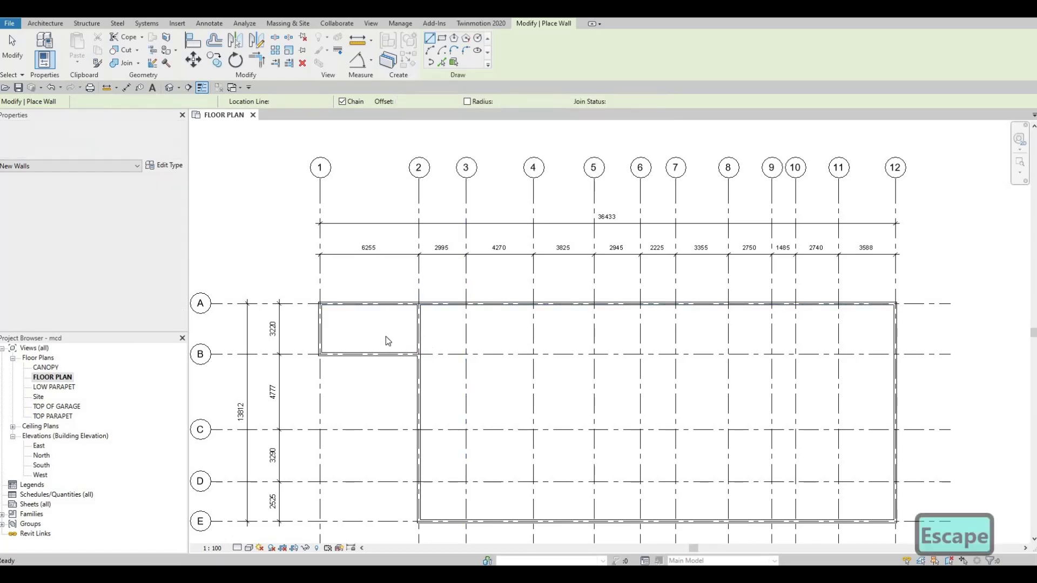
key("Escape")
key("Escape")
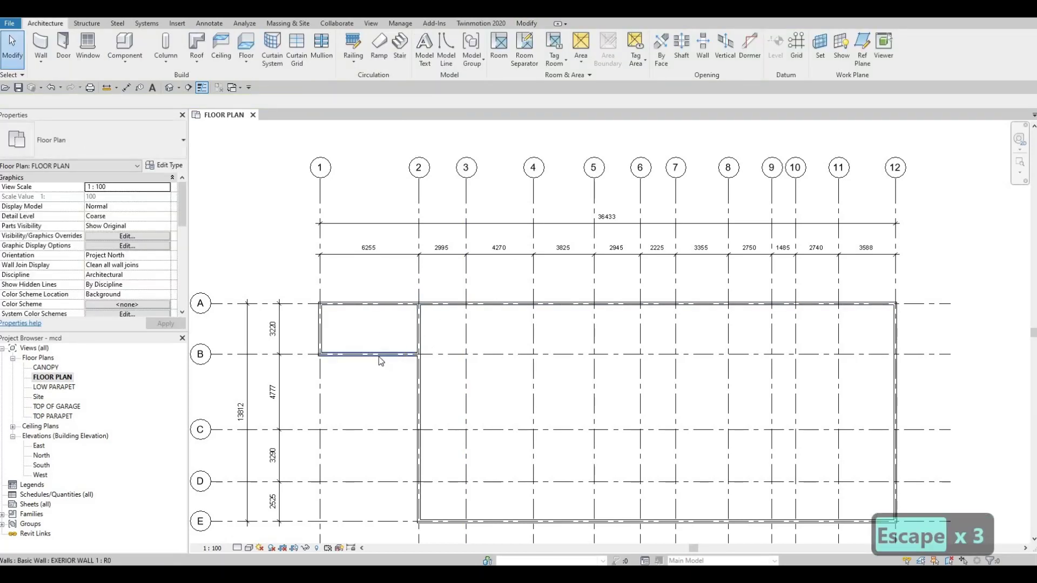
left_click(374, 358)
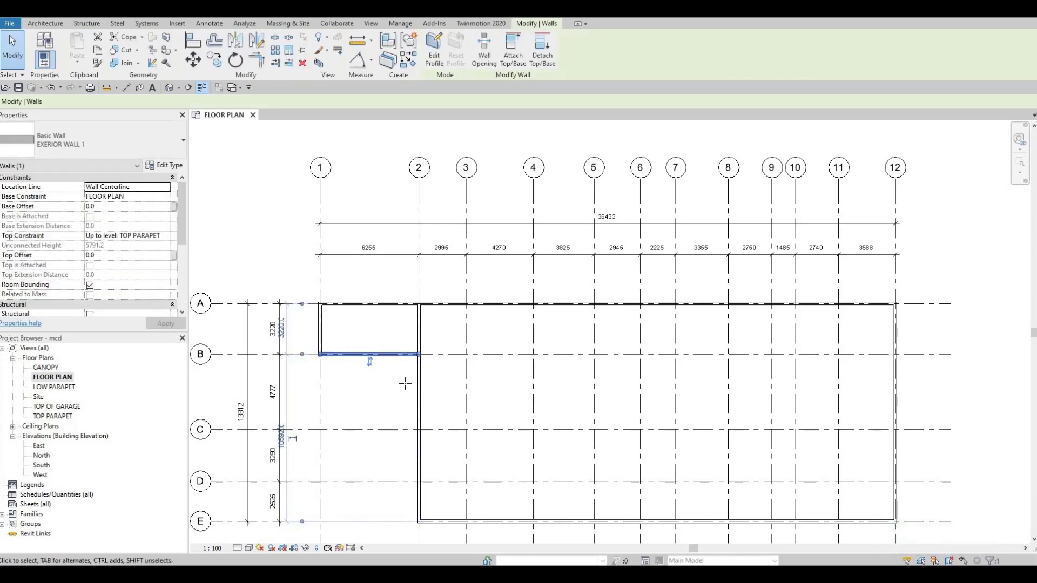
key("c")
key("s")
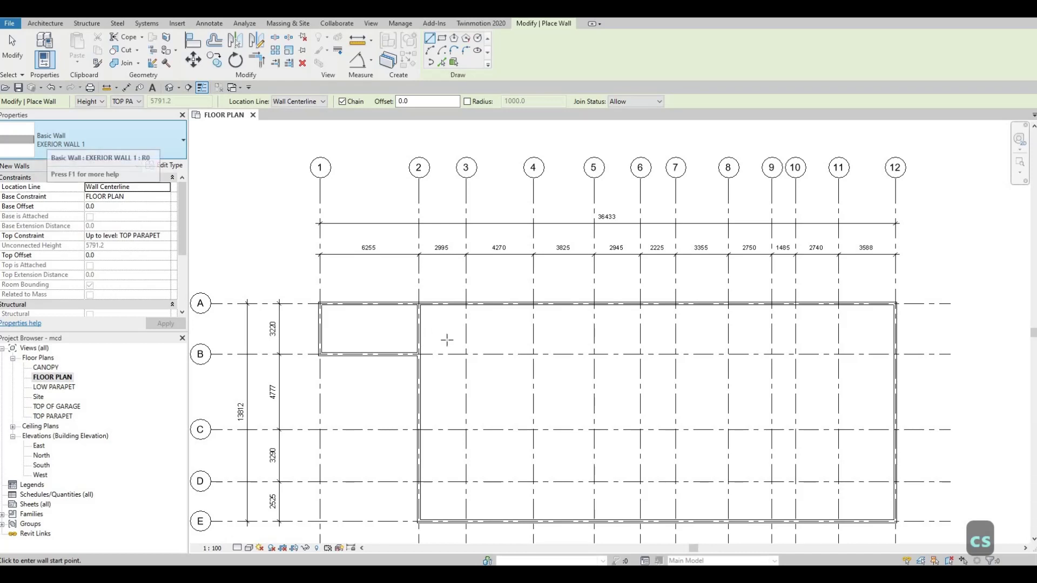
left_click(467, 331)
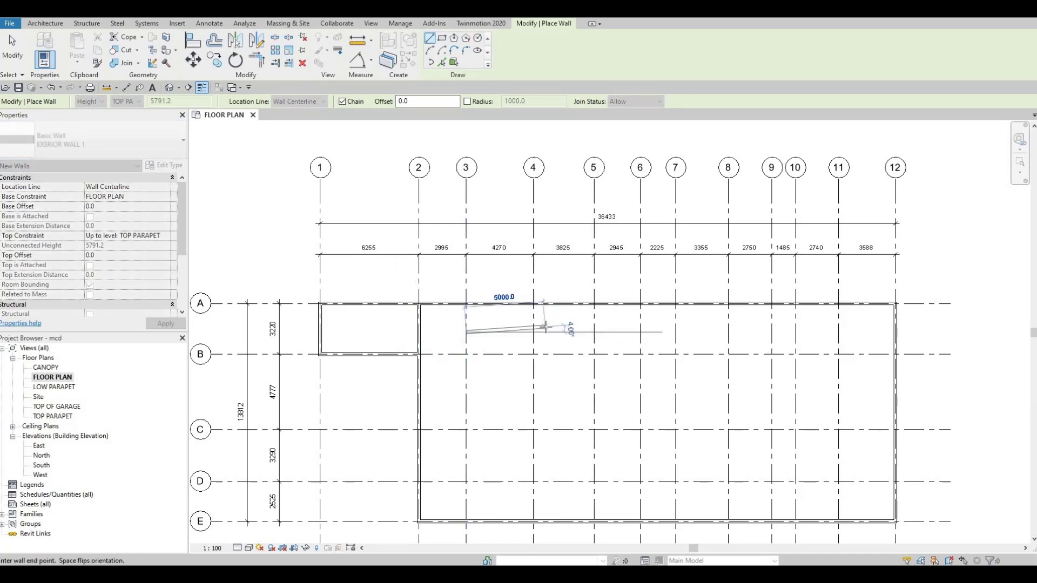
key("Escape")
key("Escape")
key("Escape")
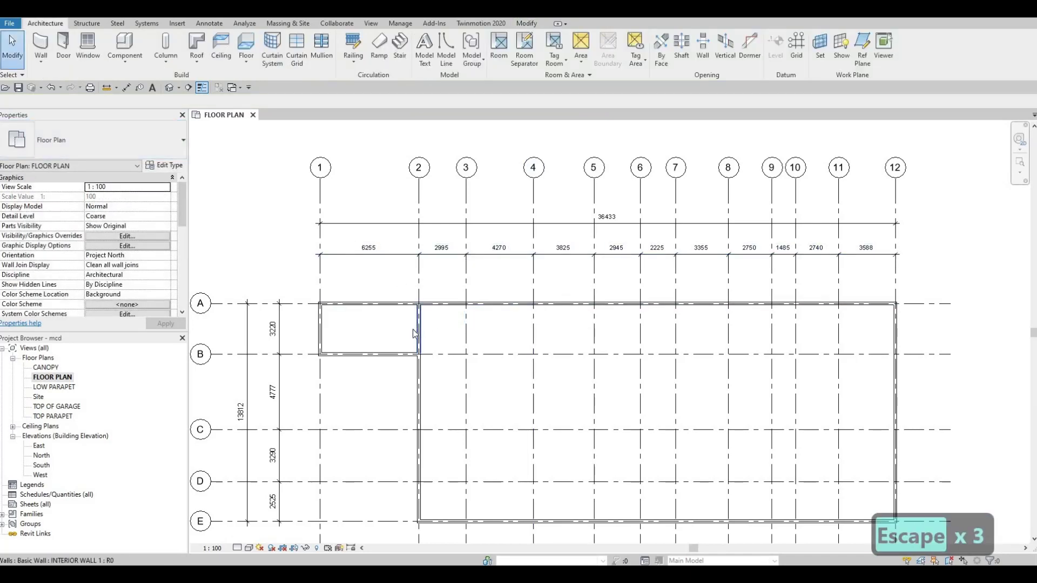
key("Escape")
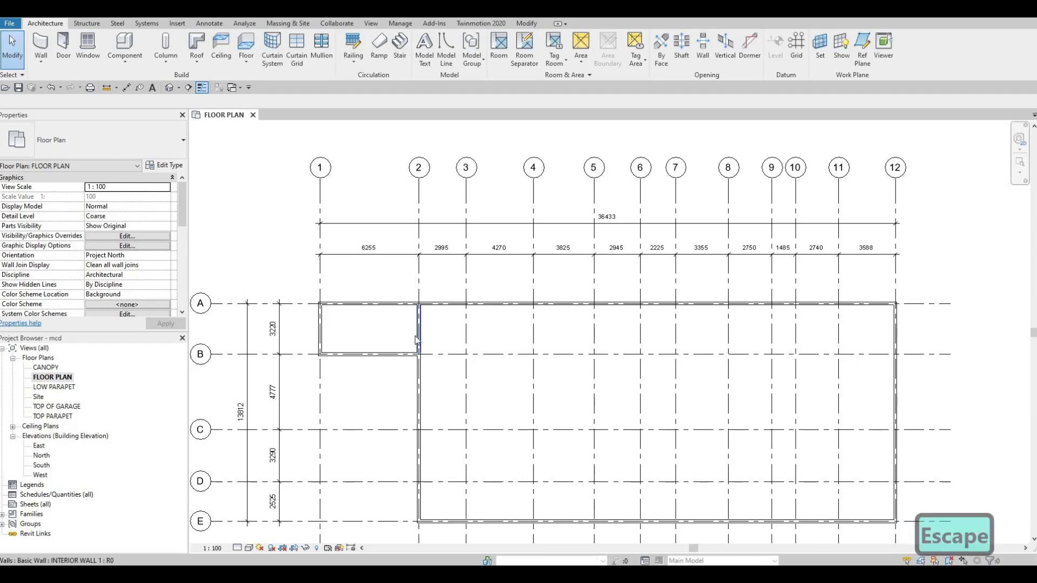
Step: Draw chained INTERIOR WALL 1 walls from grid A along grid 3 to grid B, across to grid 4, and back to grid A
left_click(414, 338)
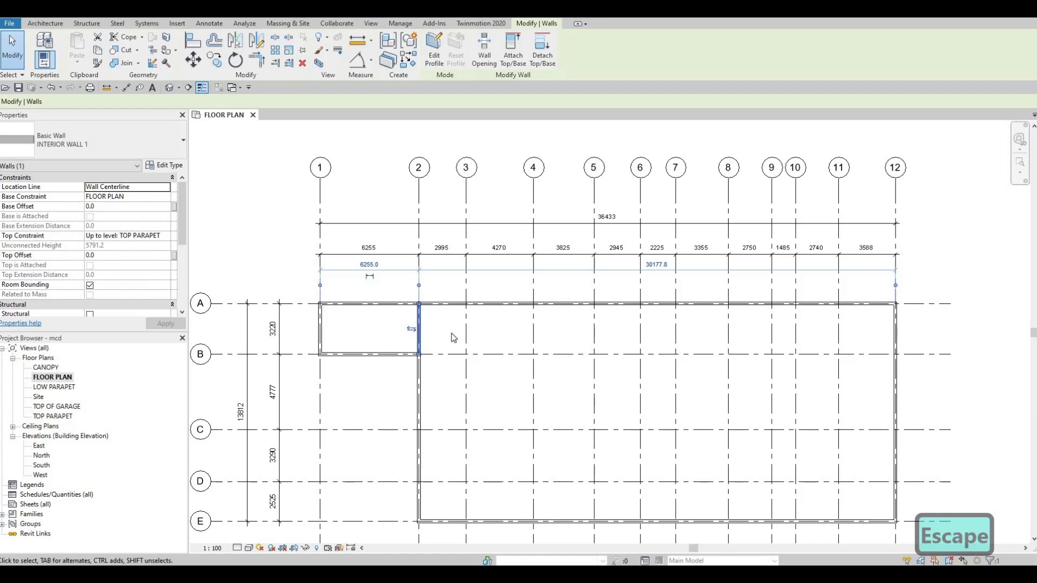
key("c")
key("s")
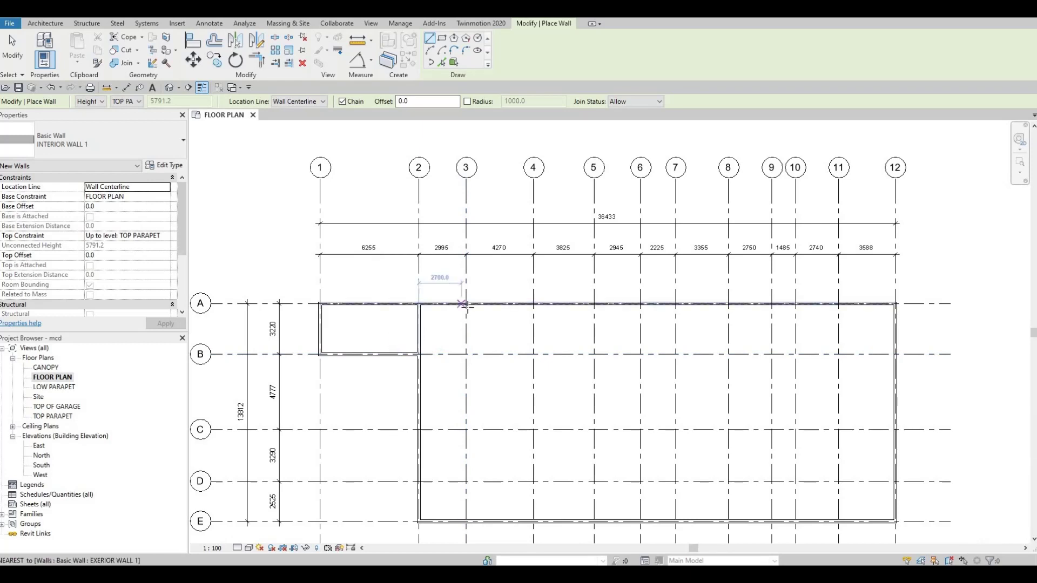
left_click(466, 304)
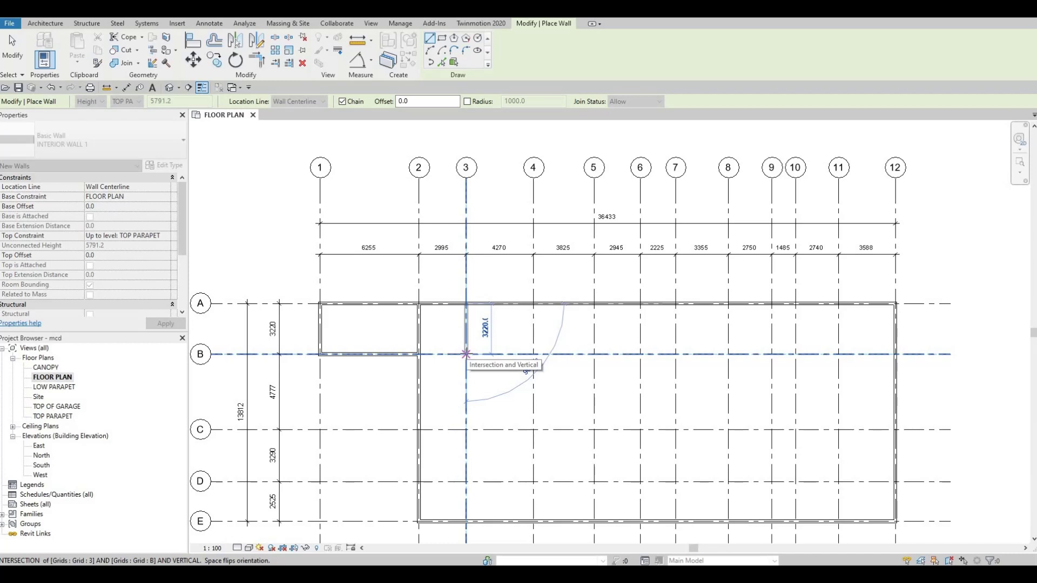
left_click(514, 354)
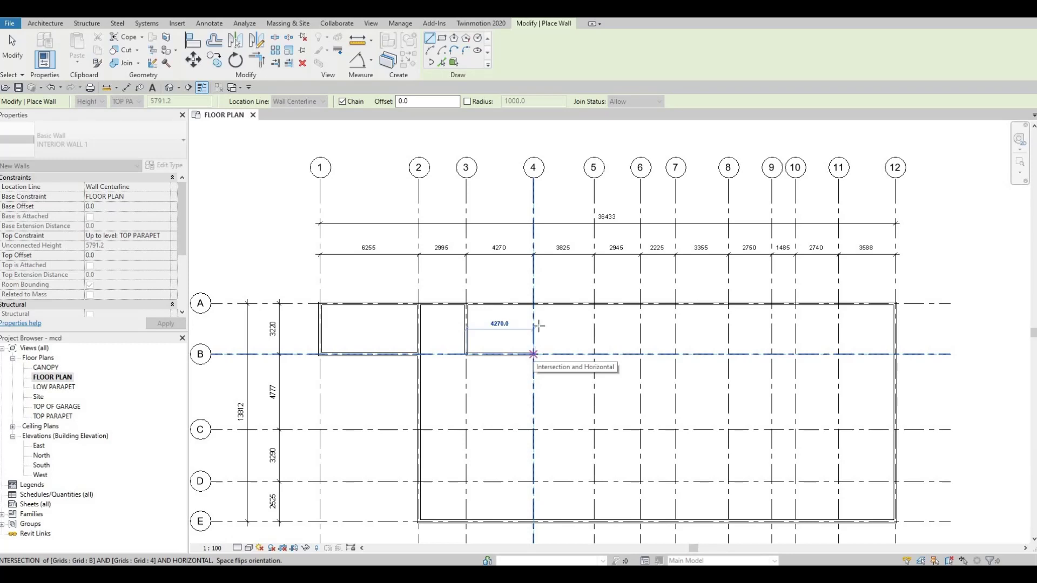
left_click(539, 326)
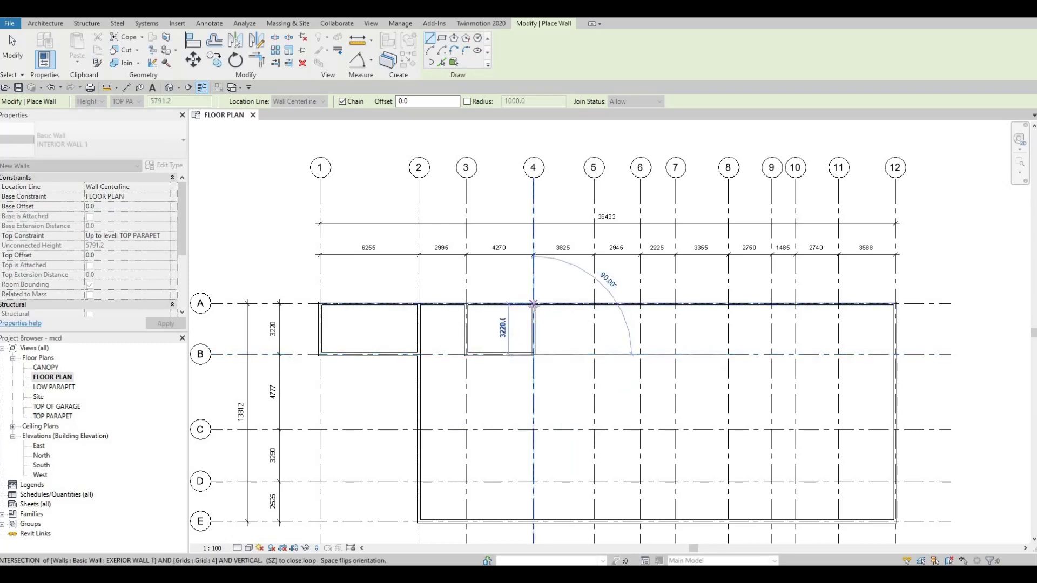
left_click(533, 304)
key("Escape")
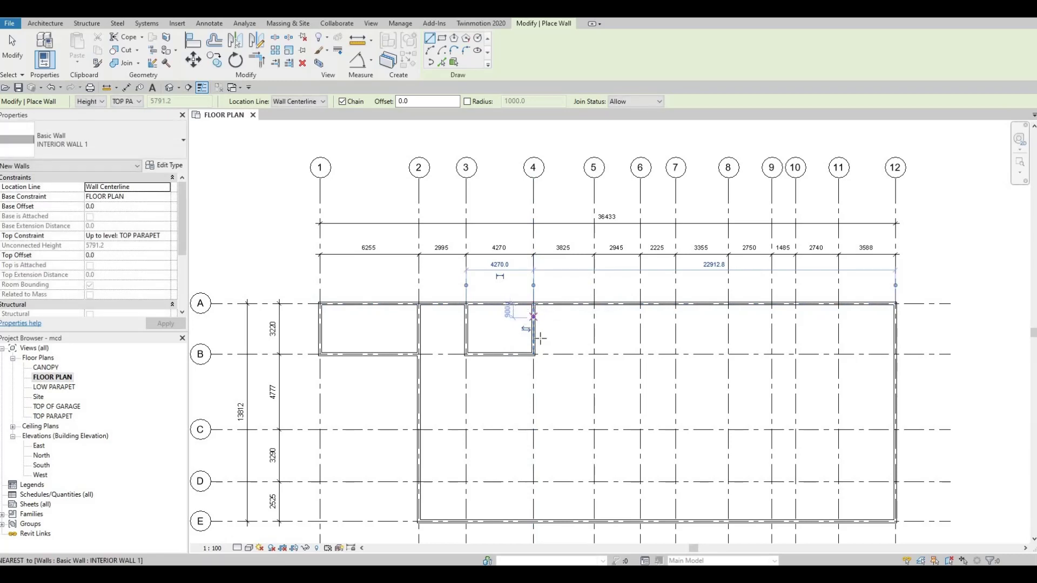
key("Escape")
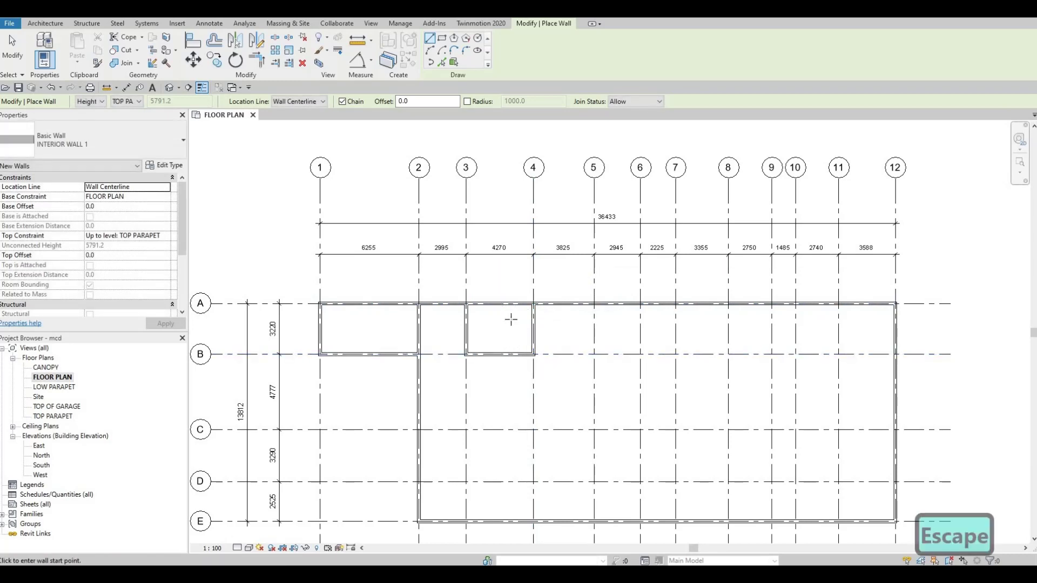
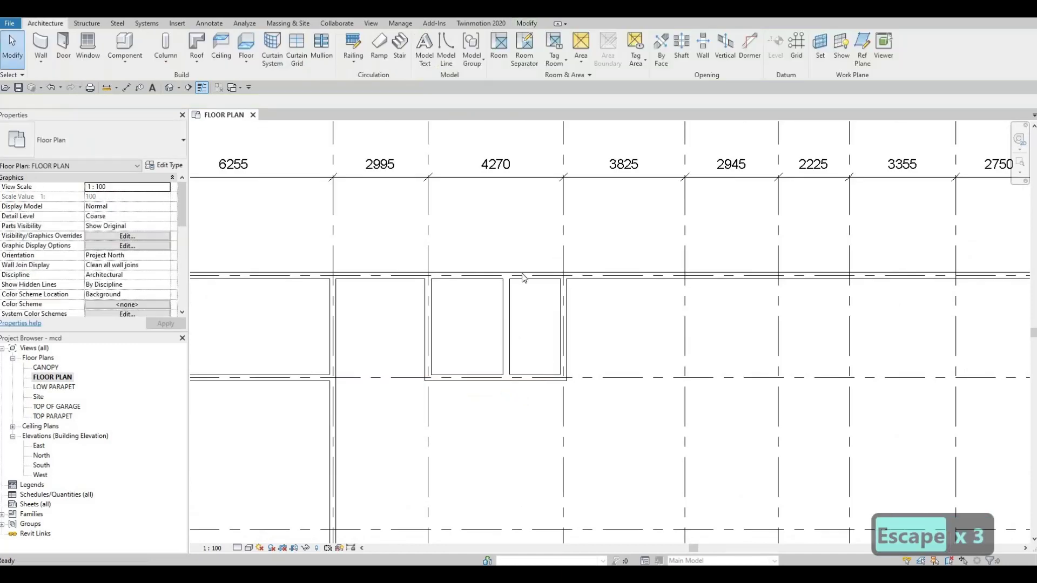
Step: Set the distance between the partition inside the grid 3–4 room and the wall on grid 4 to 2150
left_click(507, 329)
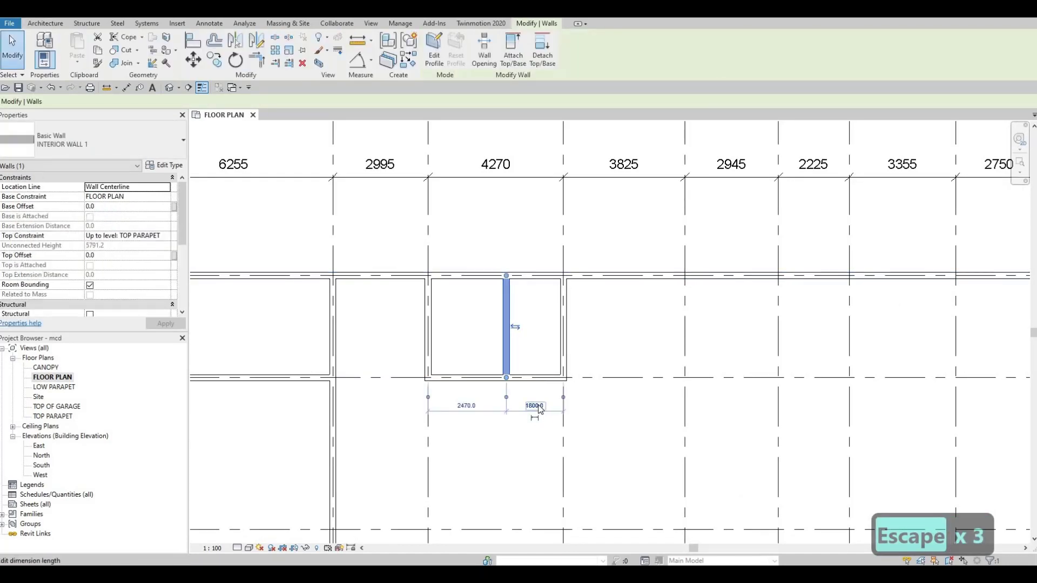
left_click(540, 406)
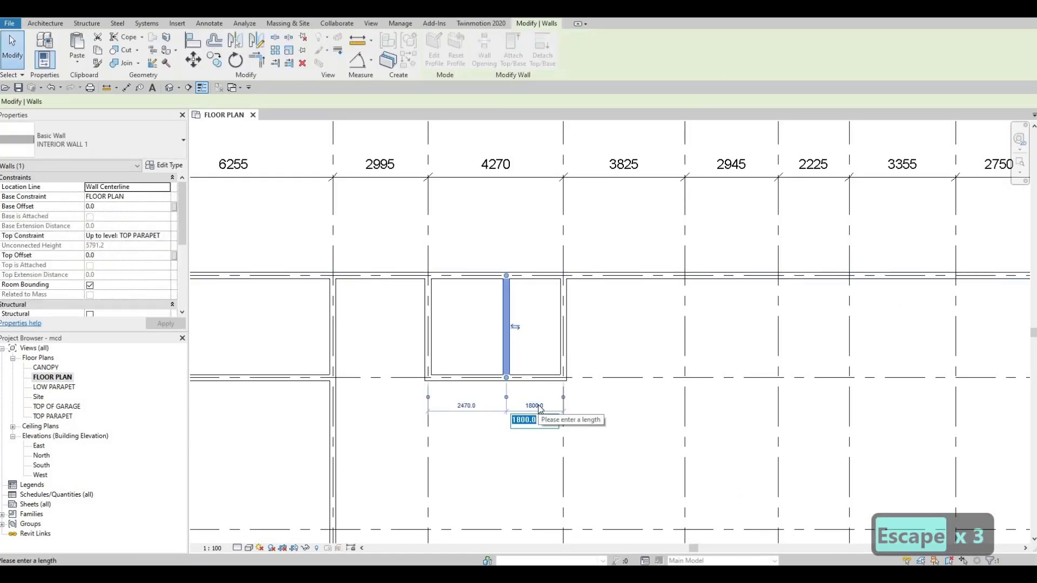
type("2150")
key("Return")
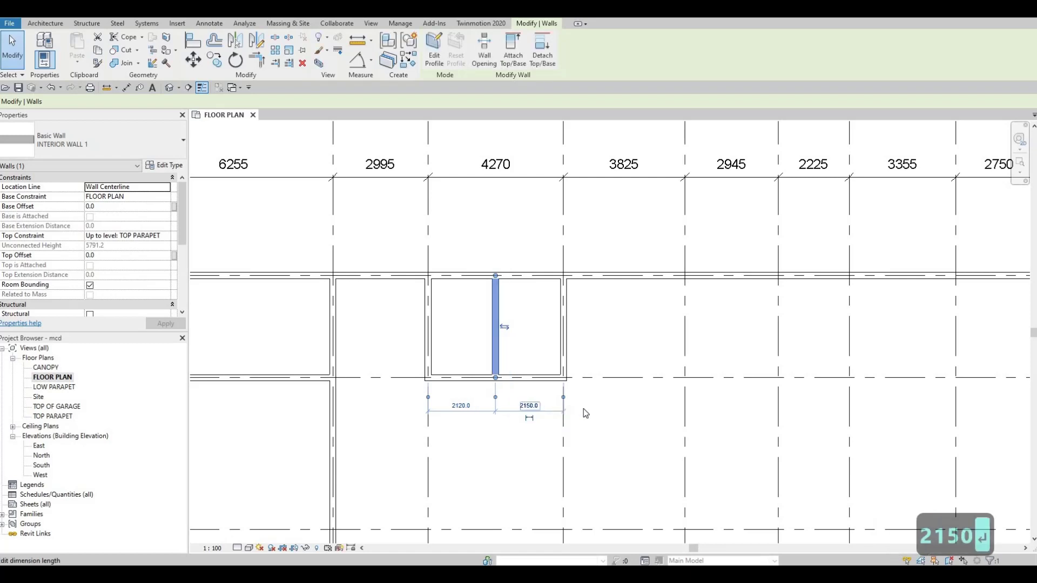
key("Escape")
key("Escape")
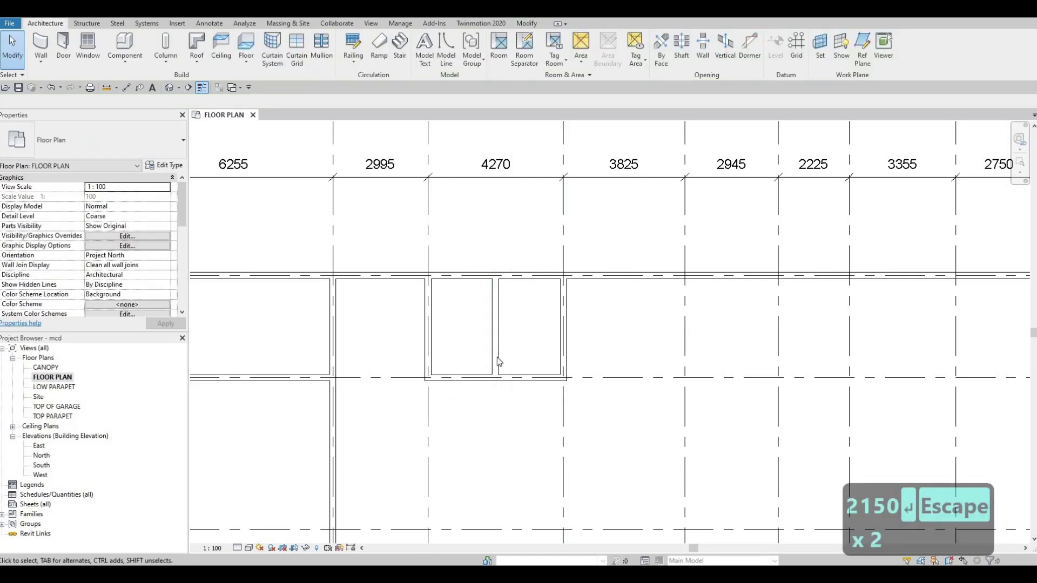
Step: Set the distance between the partition inside the grid 3–4 room and the wall on grid 4 to 1550
scroll(494, 362, "down", 1)
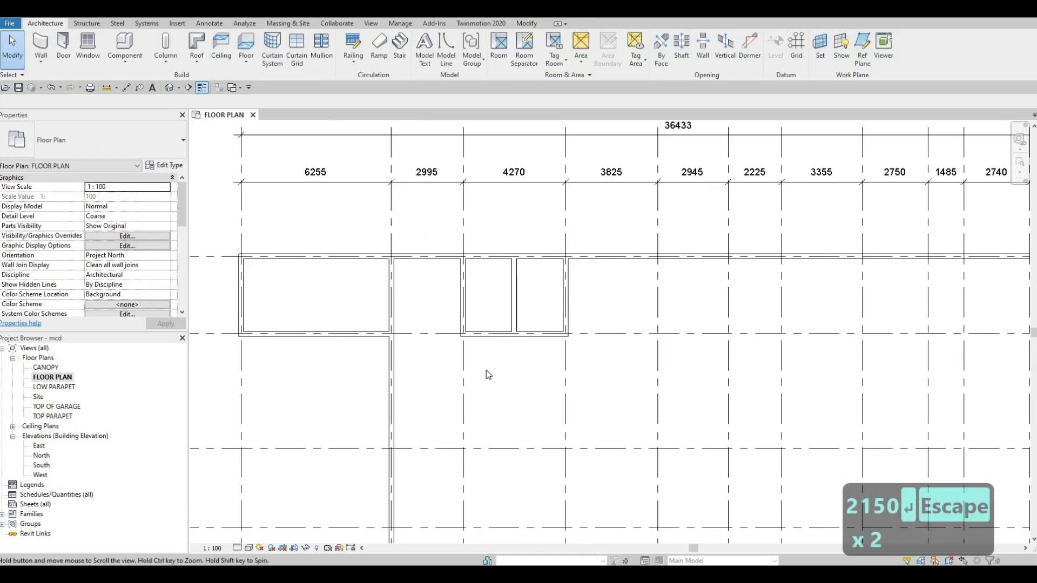
scroll(504, 354, "down", 1)
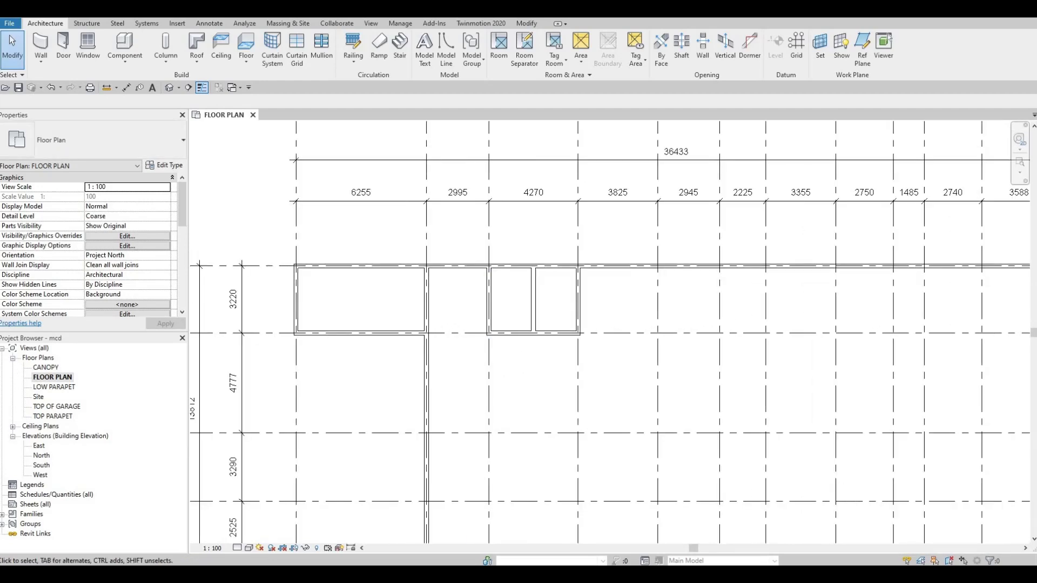
scroll(487, 383, "down", 2)
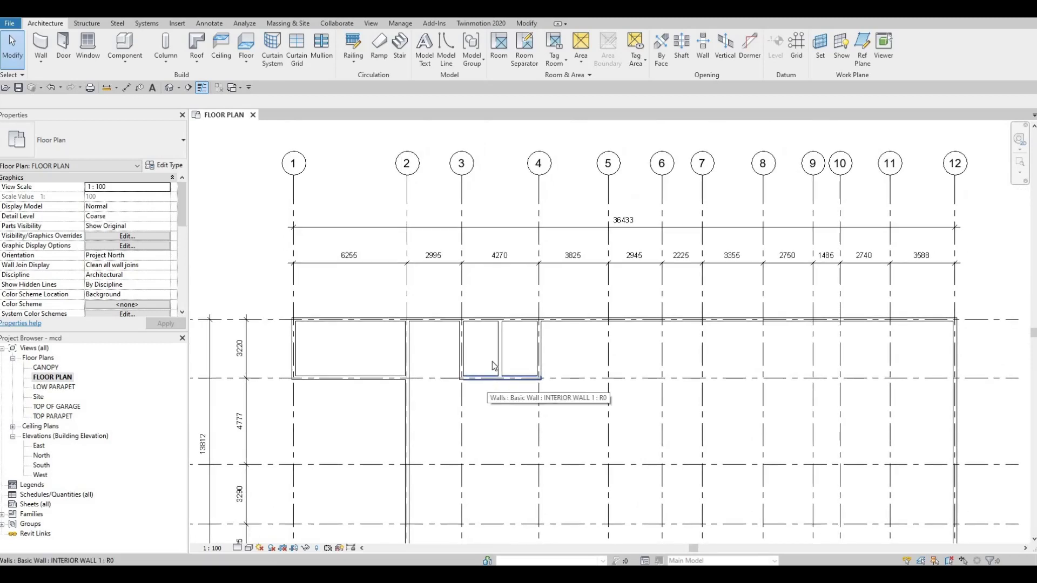
left_click(500, 348)
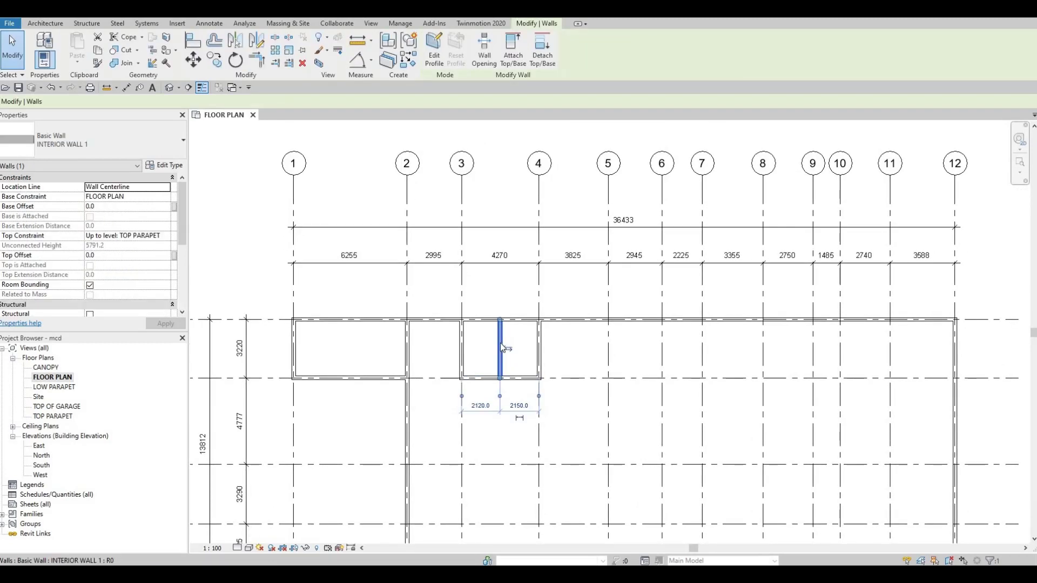
left_click(514, 406)
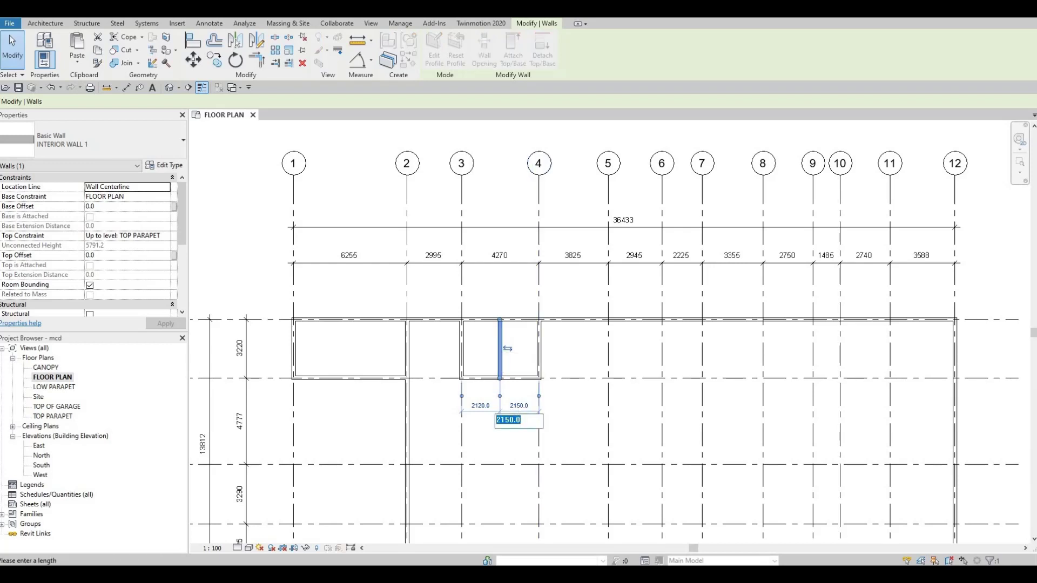
type("1550")
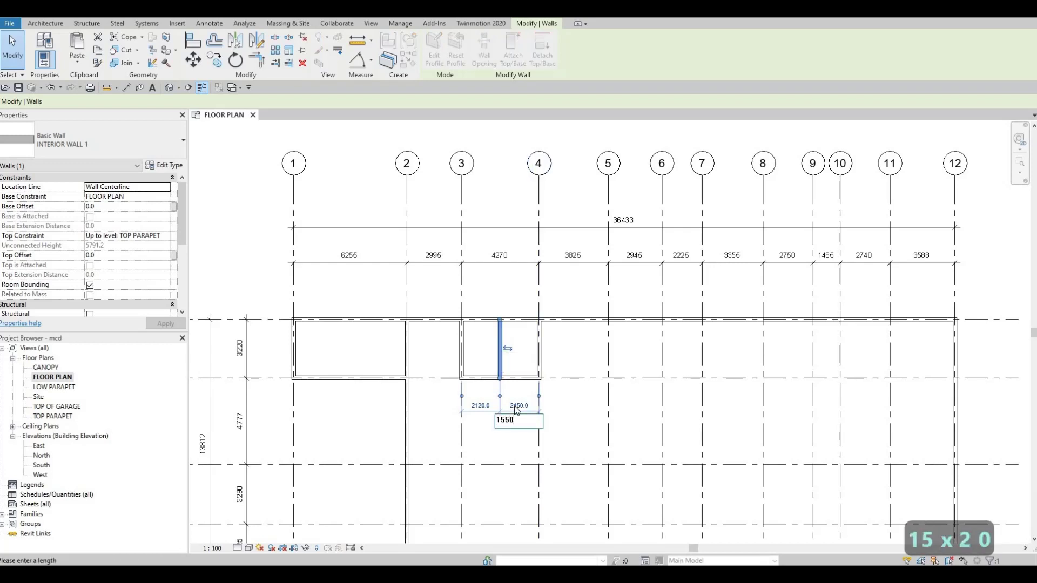
key("Return")
key("Escape")
key("Escape")
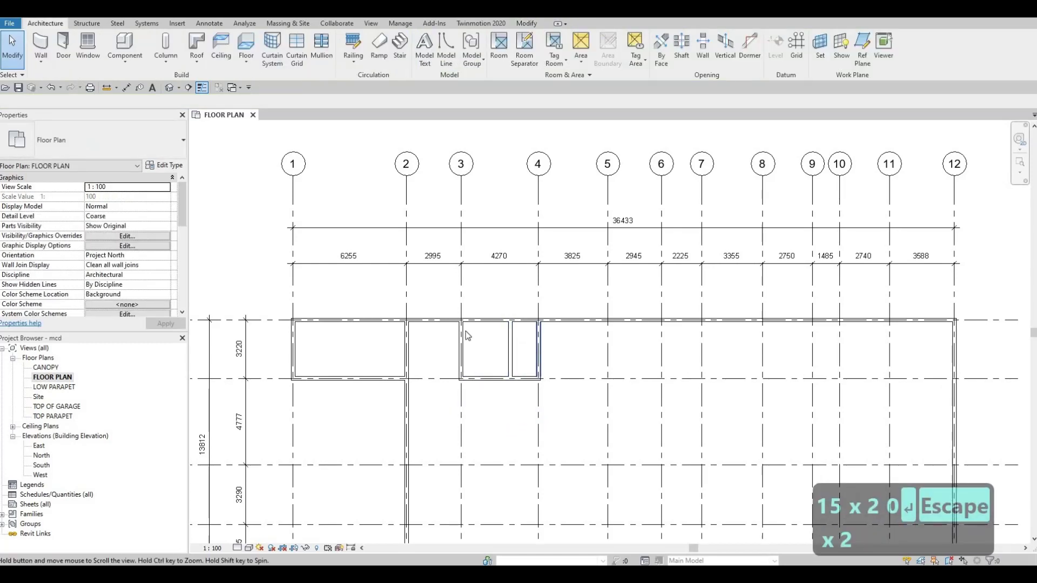
Step: Draw an INTERIOR WALL 1 wall along grid 5 from the exterior wall at grid A to grid B
middle_click_drag(451, 367, 389, 367)
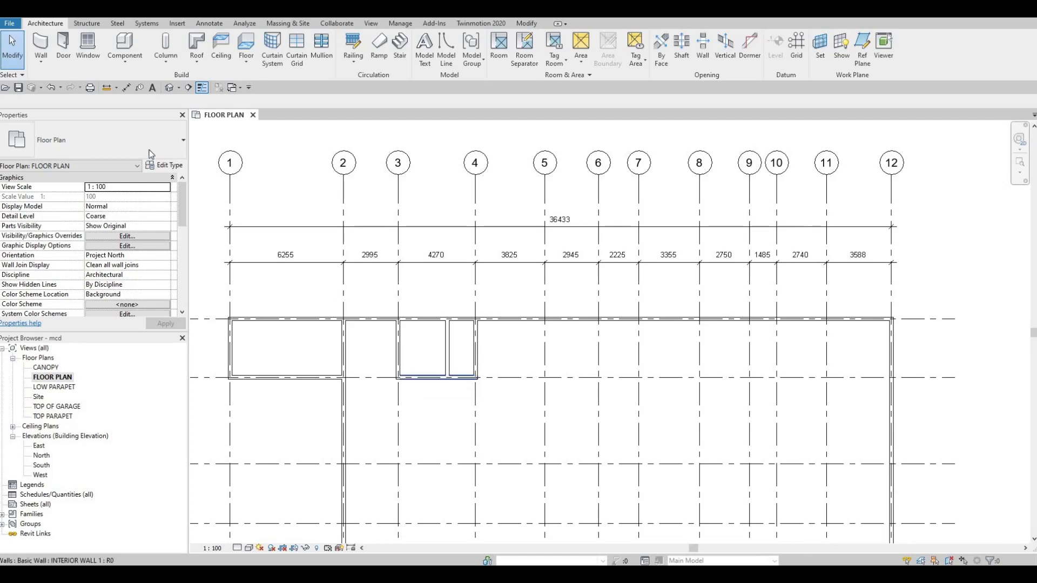
left_click(451, 373)
key("c")
key("s")
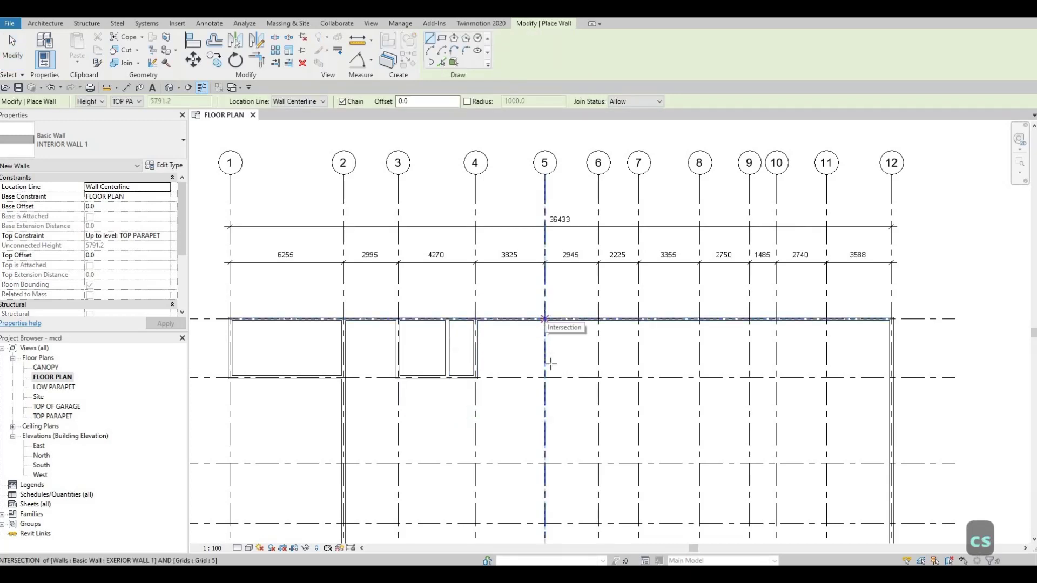
left_click(544, 319)
scroll(559, 364, "down", 2)
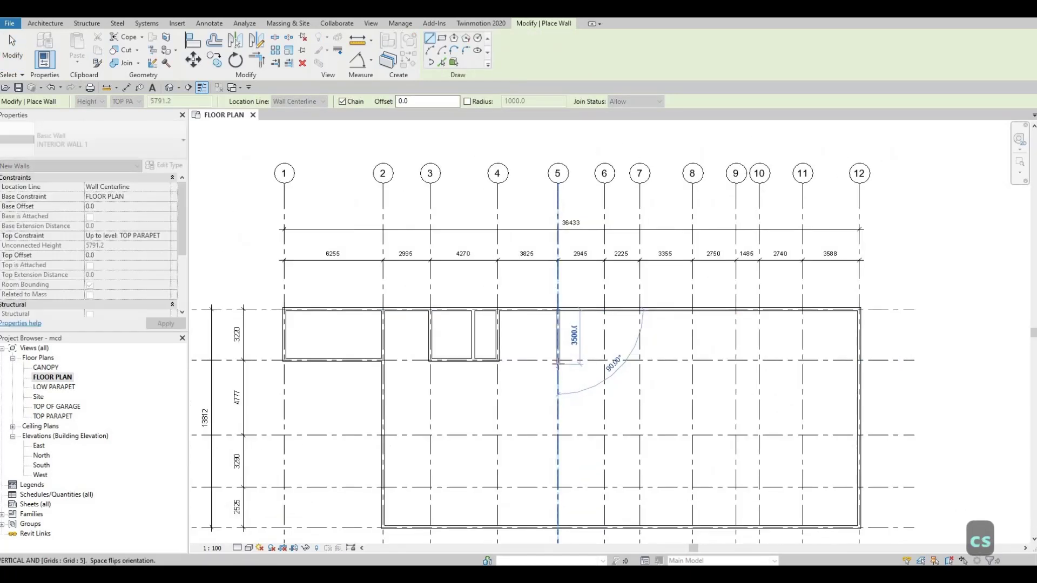
left_click(558, 360)
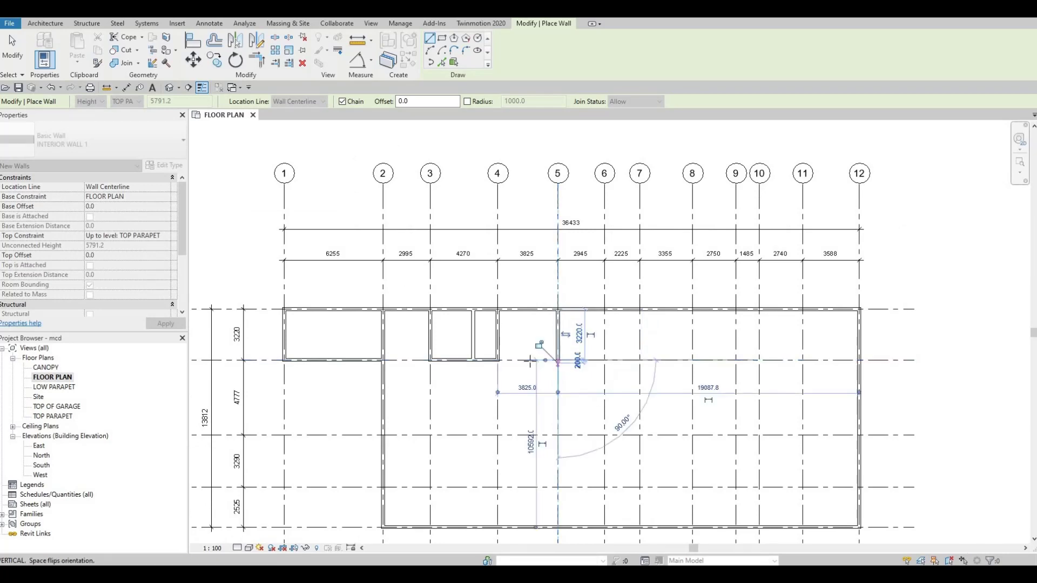
Step: Continue the wall chain 2150 along grid B from grid 5 towards grid 4, and close it up to the exterior wall at grid A
scroll(526, 360, "up", 2)
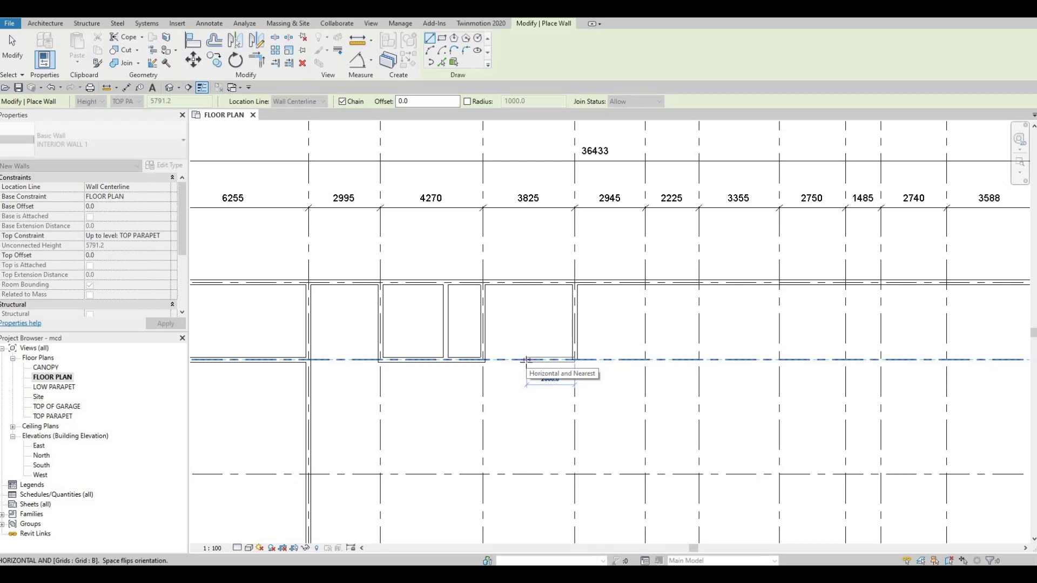
type("2150")
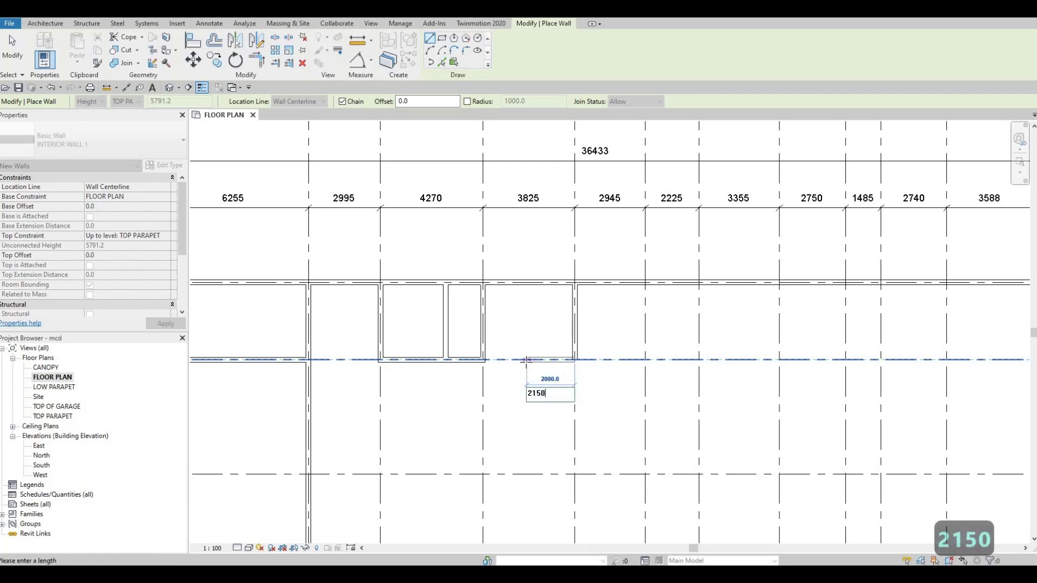
key("Return")
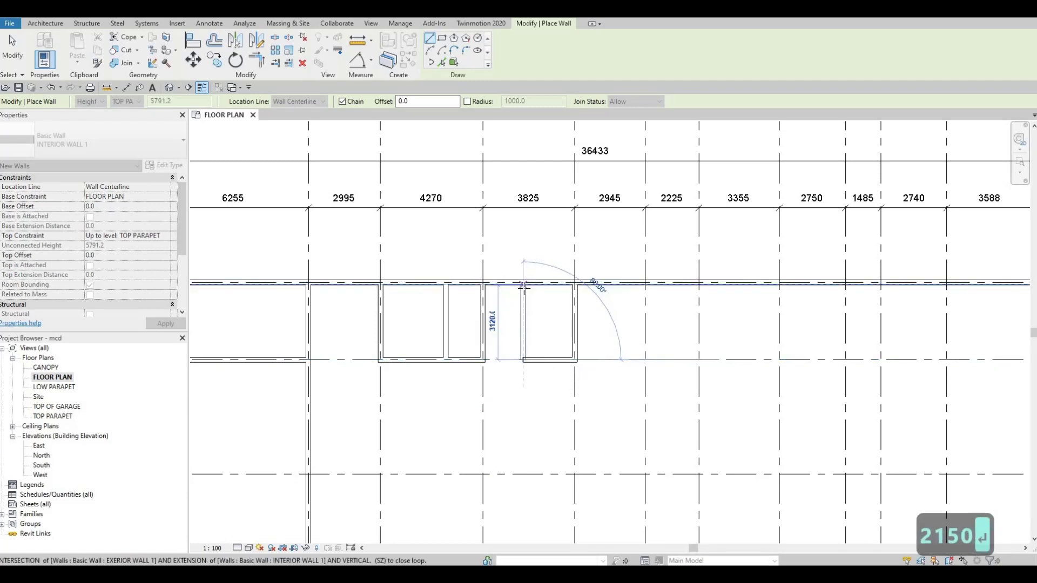
left_click(523, 287)
key("Escape")
key("Escape")
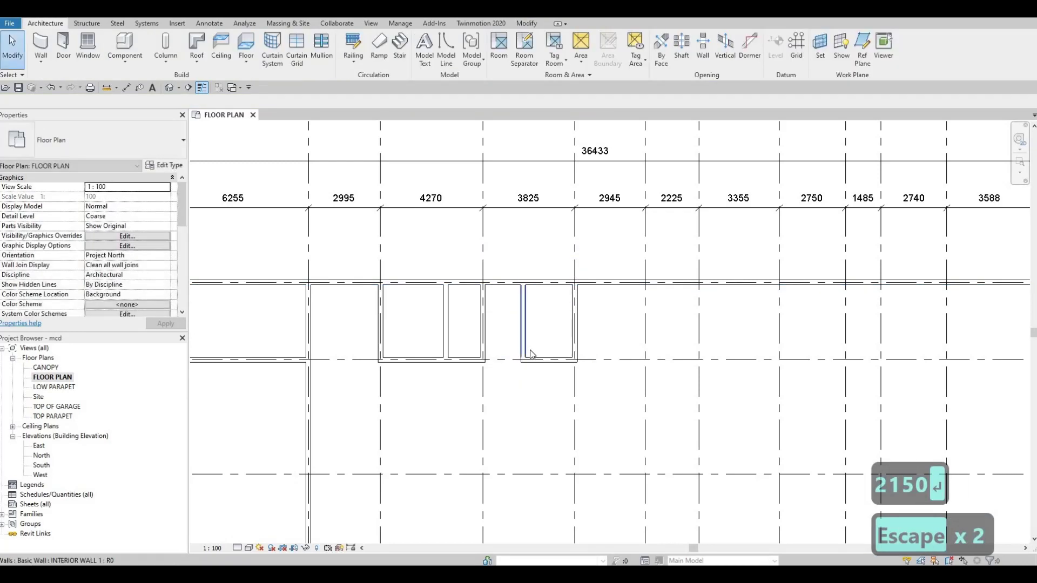
Step: Examine the distances from the partitions on either side of grid 4 to their neighbouring walls
middle_click_drag(407, 391, 475, 330)
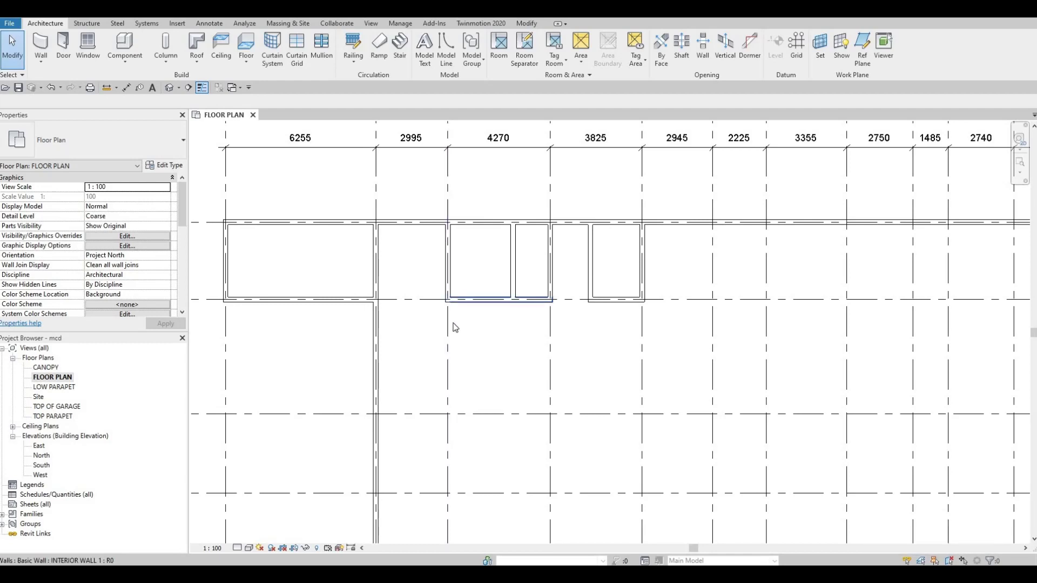
scroll(441, 379, "down", 2)
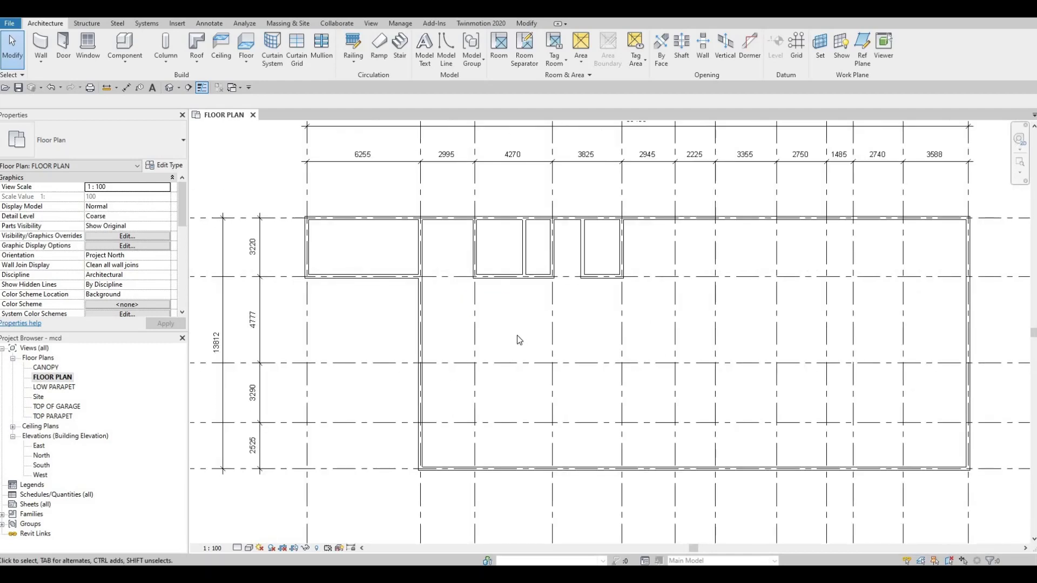
scroll(594, 281, "up", 1)
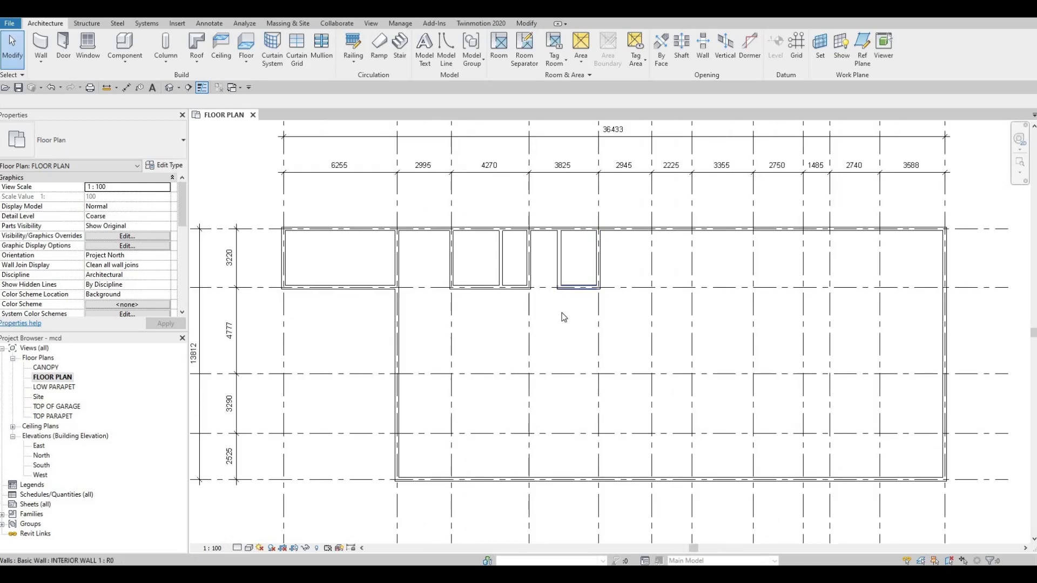
scroll(521, 340, "up", 1)
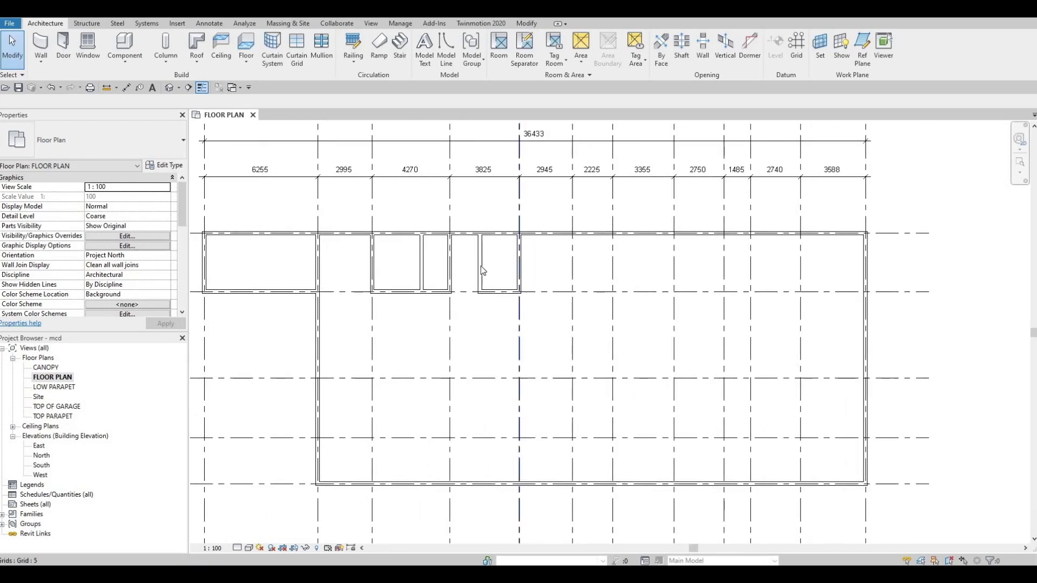
scroll(481, 266, "down", 2)
scroll(441, 281, "up", 1)
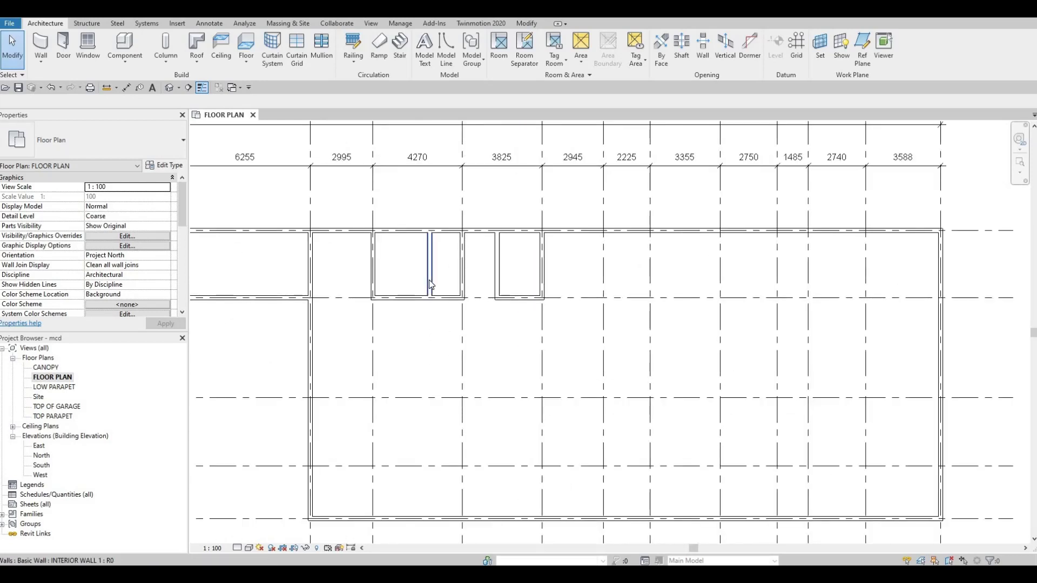
left_click(430, 285)
scroll(440, 340, "up", 1)
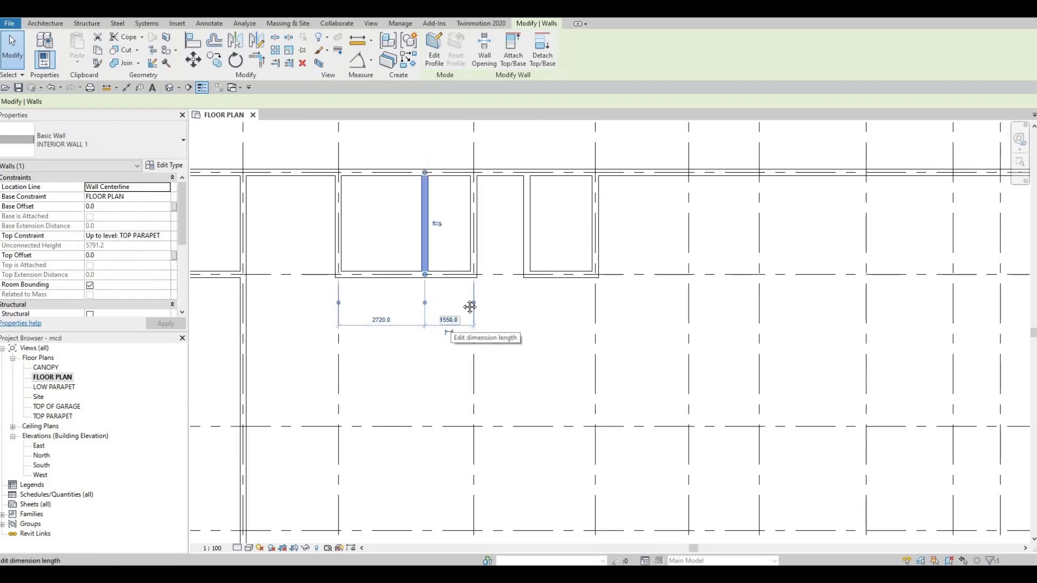
right_click(465, 308)
key("Escape")
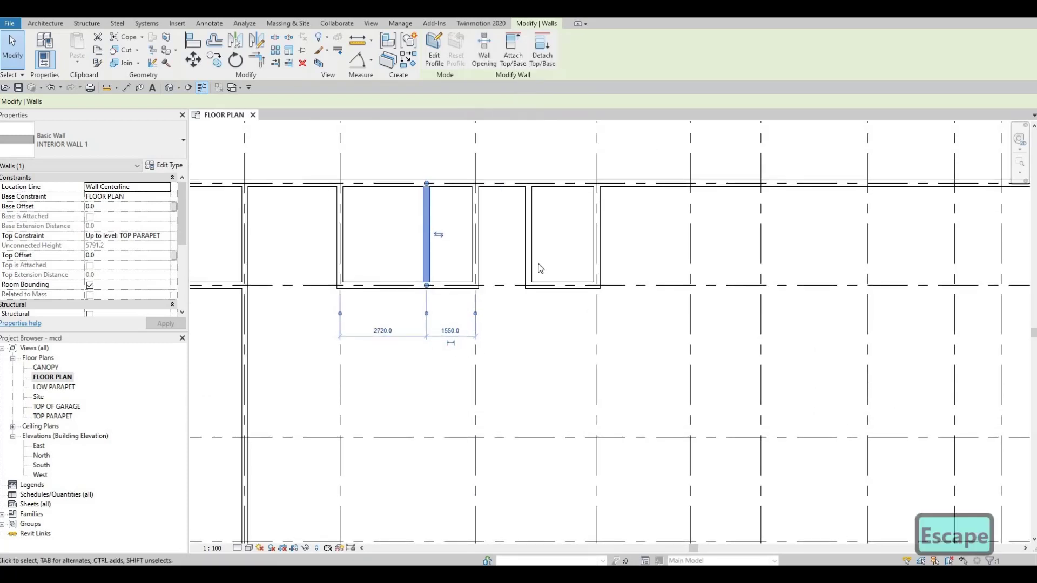
key("Escape")
left_click(543, 254)
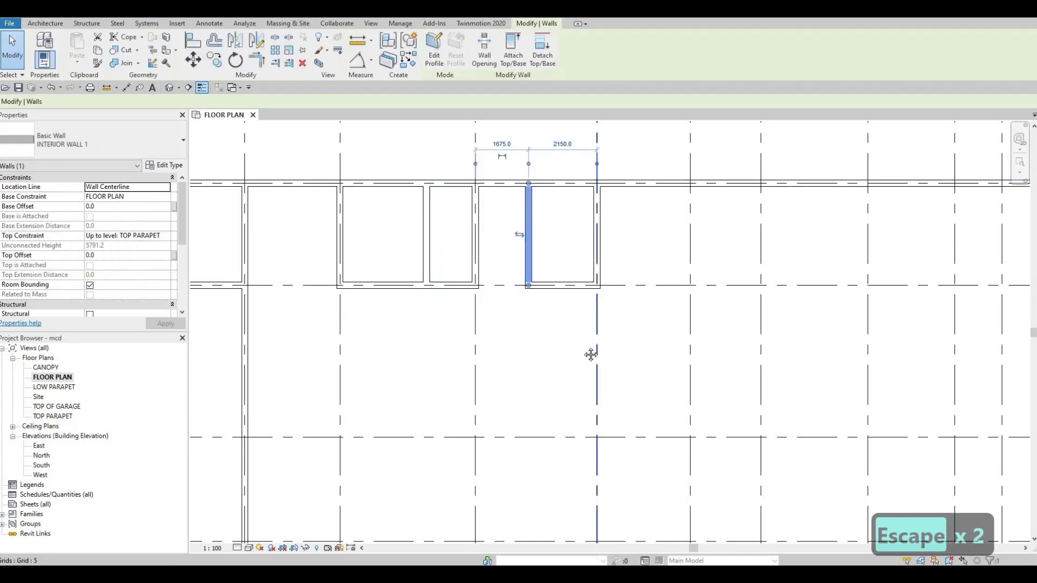
Step: Examine the spacing of the partition between grids 3 and 4, and review the overall wall layout against the grid dimensions
middle_click_drag(589, 171, 578, 339)
scroll(578, 339, "down", 3)
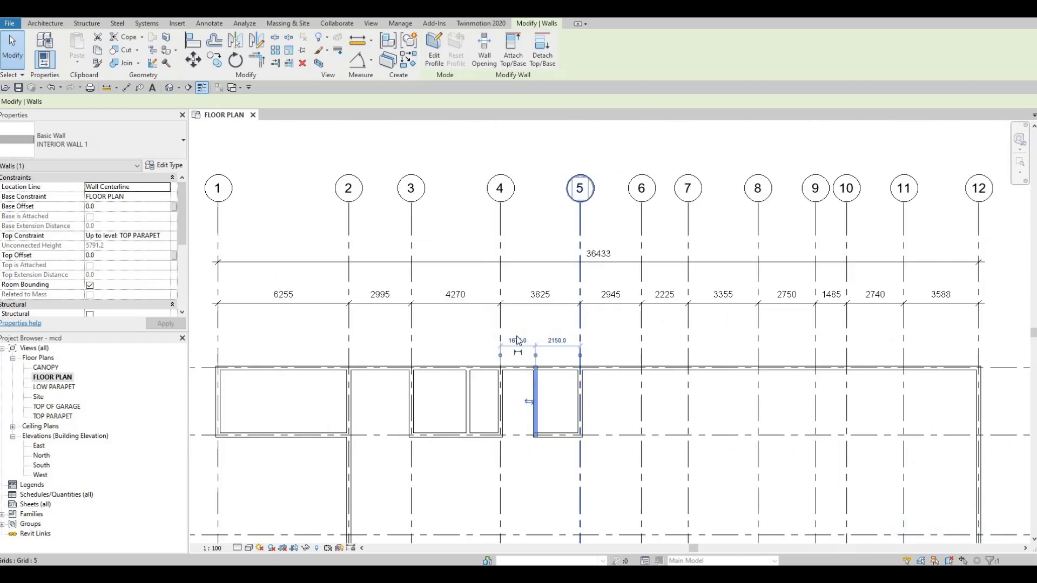
key("Escape")
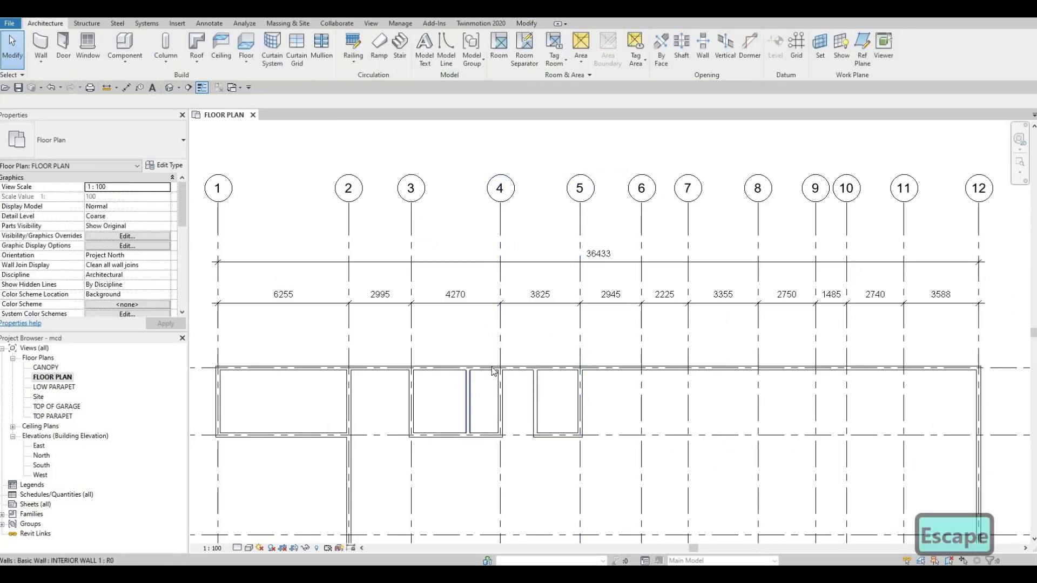
left_click(467, 402)
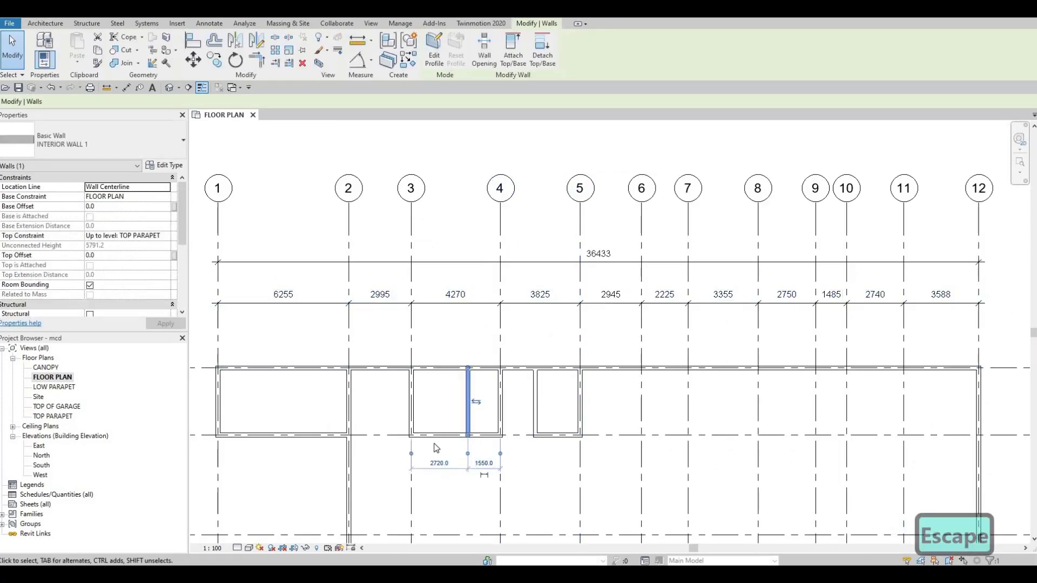
middle_click_drag(493, 439, 504, 464)
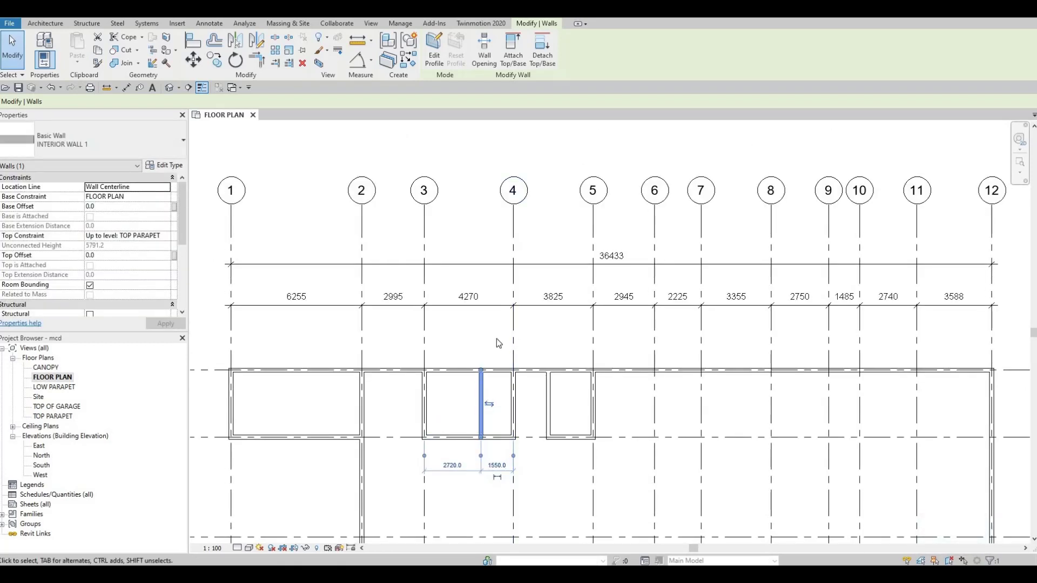
key("Escape")
key("Escape")
scroll(475, 391, "down", 1)
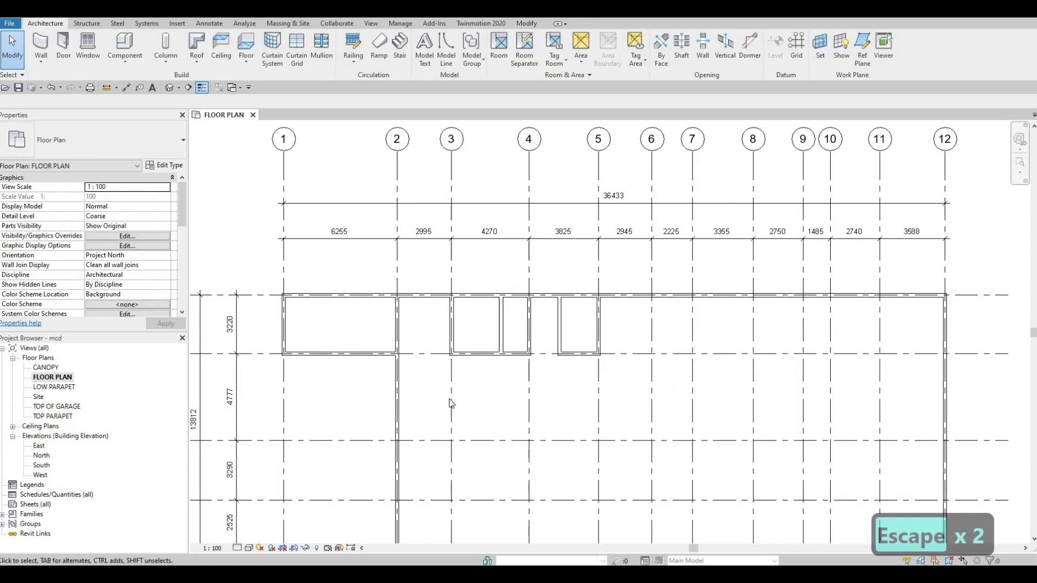
middle_click(502, 375)
middle_click(502, 375)
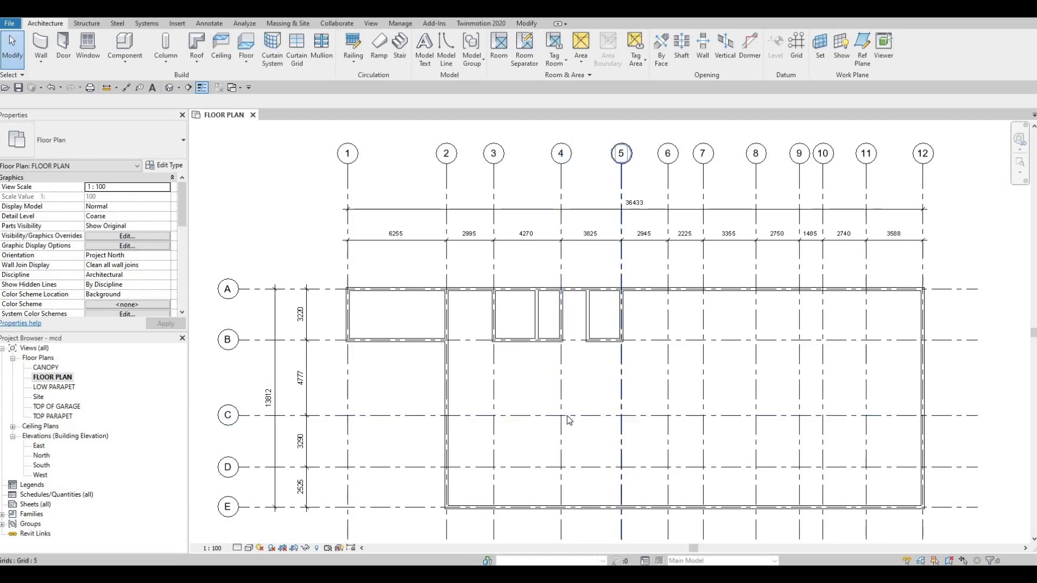
middle_click_drag(540, 373, 526, 374)
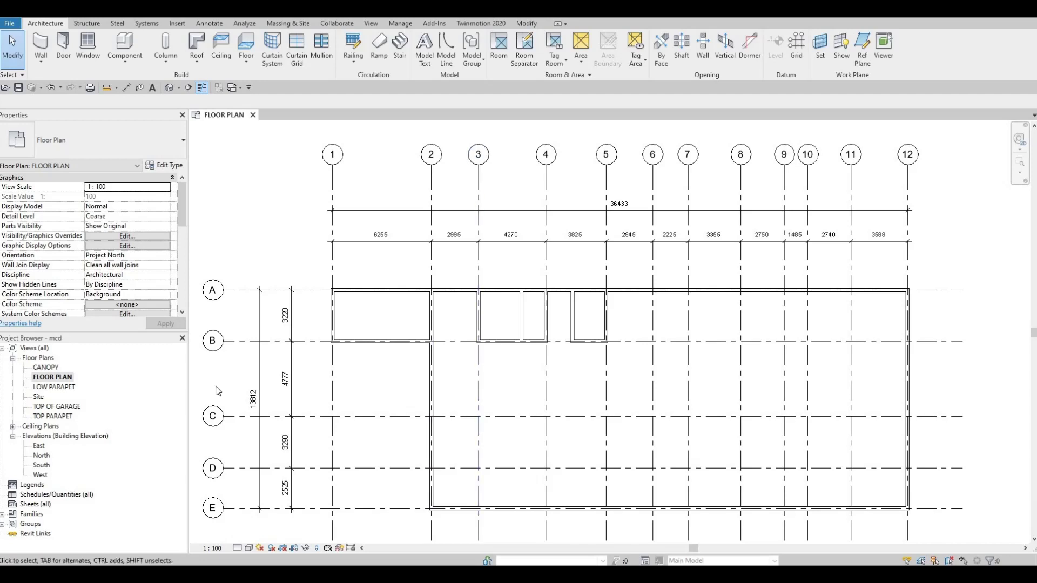
middle_click_drag(192, 382, 183, 381)
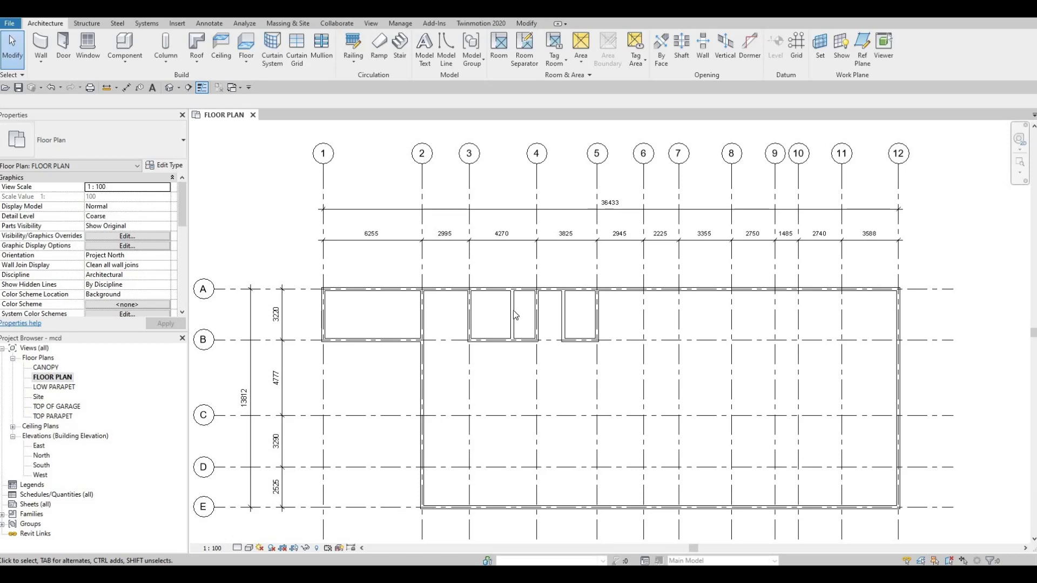
scroll(456, 297, "right", 4, "shift")
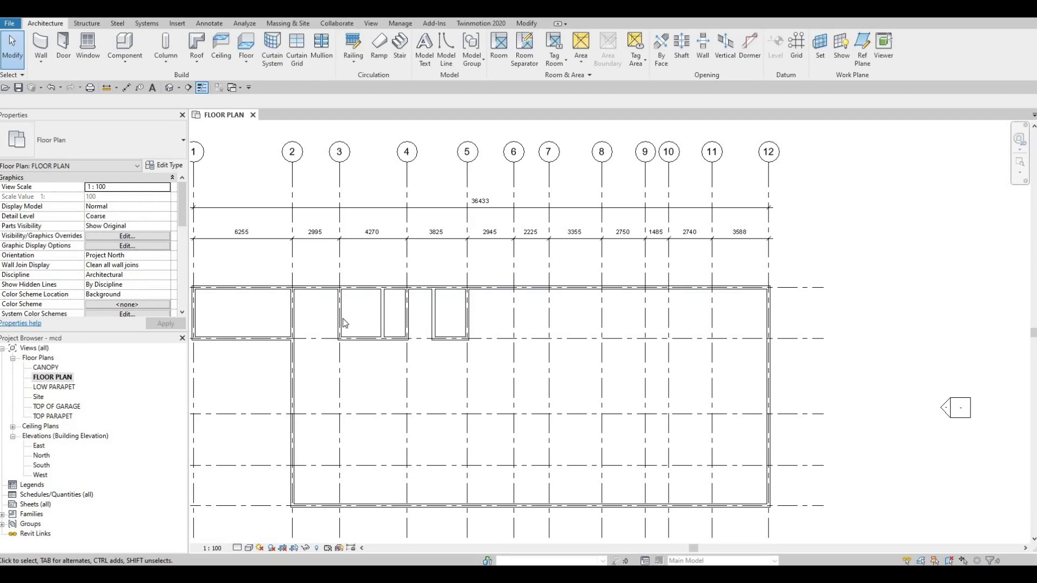
Step: Draw chained INTERIOR WALL 1 walls from the middle of the grid 5 wall across to grid 7 and along grid 7 to the exterior wall at grid A
left_click(42, 43)
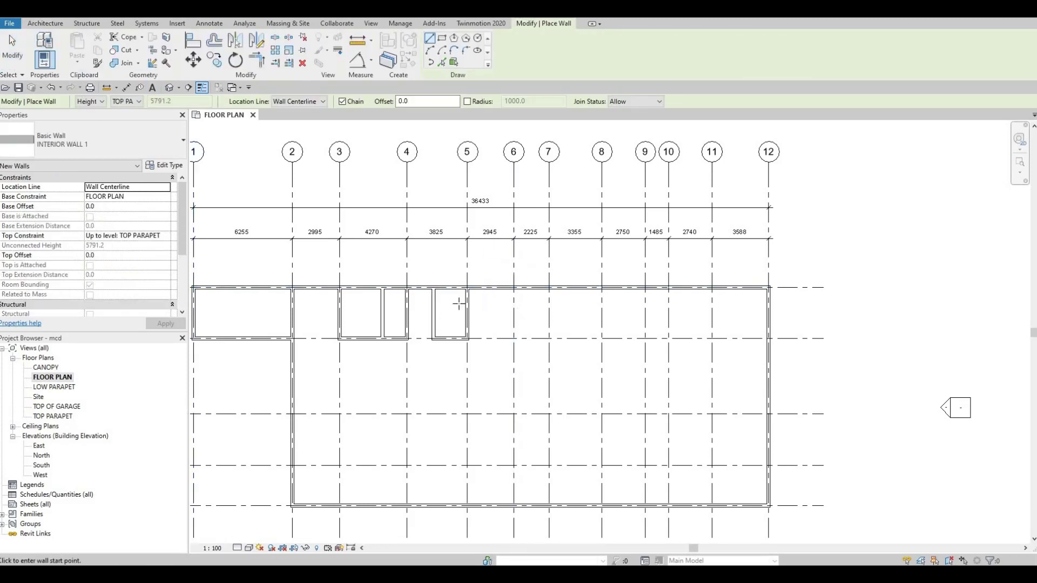
scroll(481, 311, "up", 2)
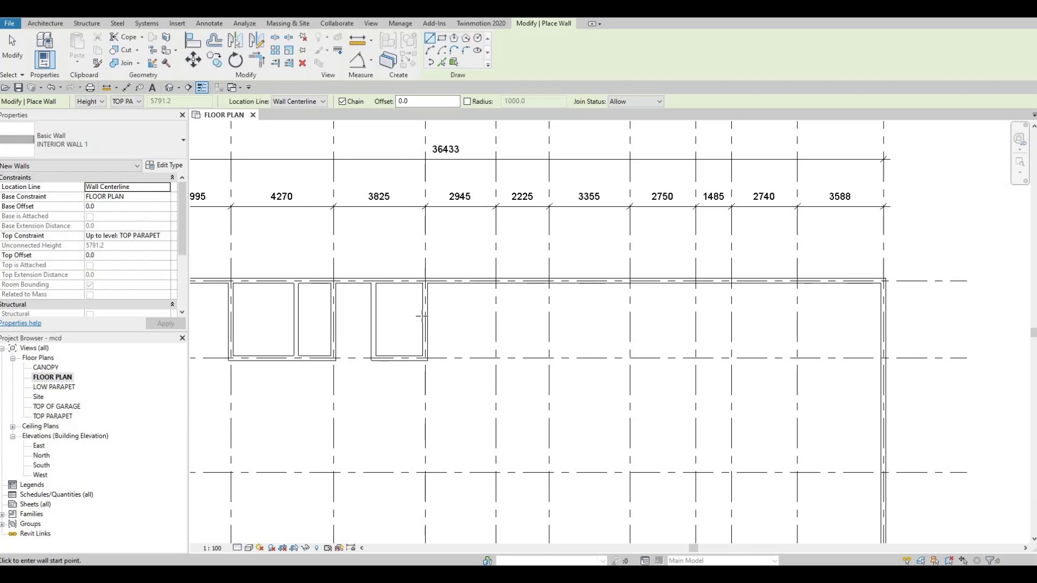
left_click(426, 318)
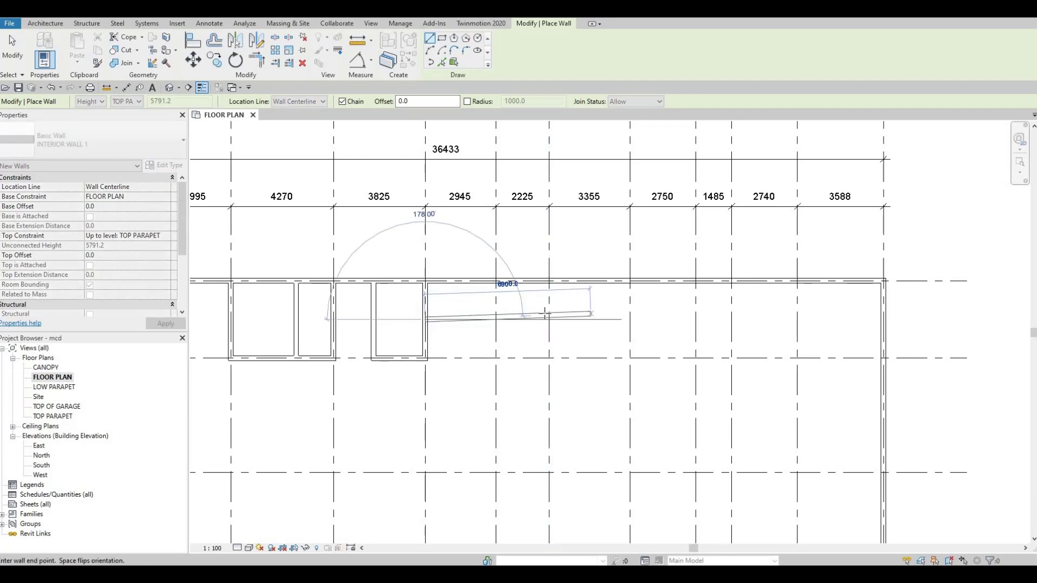
scroll(534, 311, "down", 1)
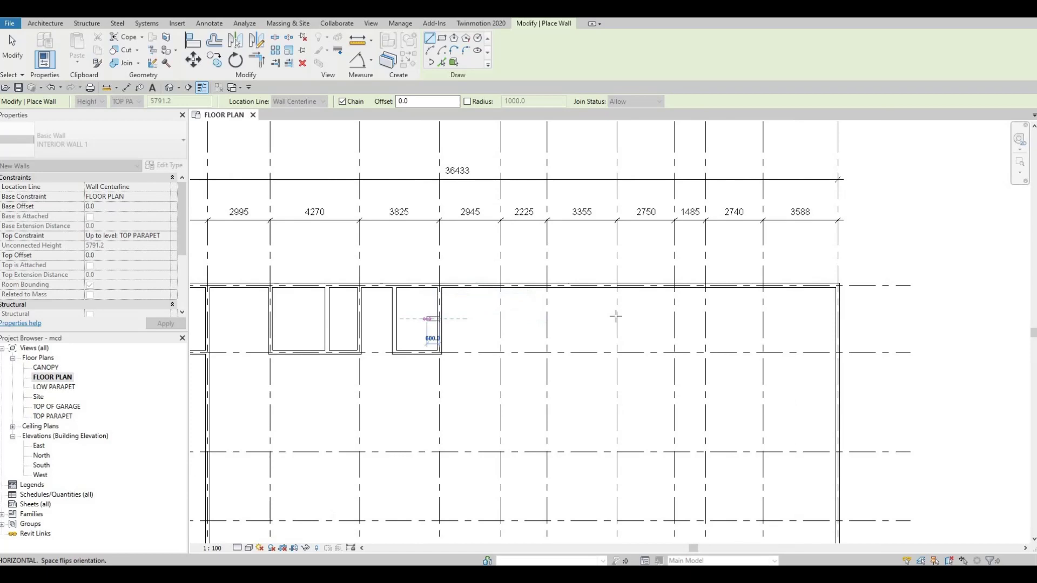
left_click(546, 319)
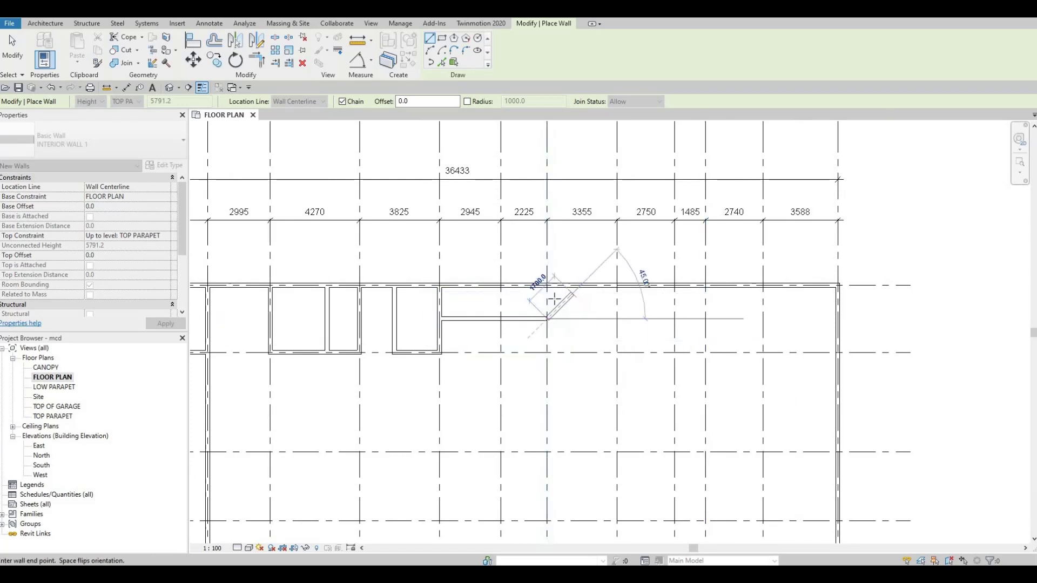
middle_click_drag(553, 300, 540, 380)
scroll(540, 381, "down", 1)
scroll(533, 385, "up", 4)
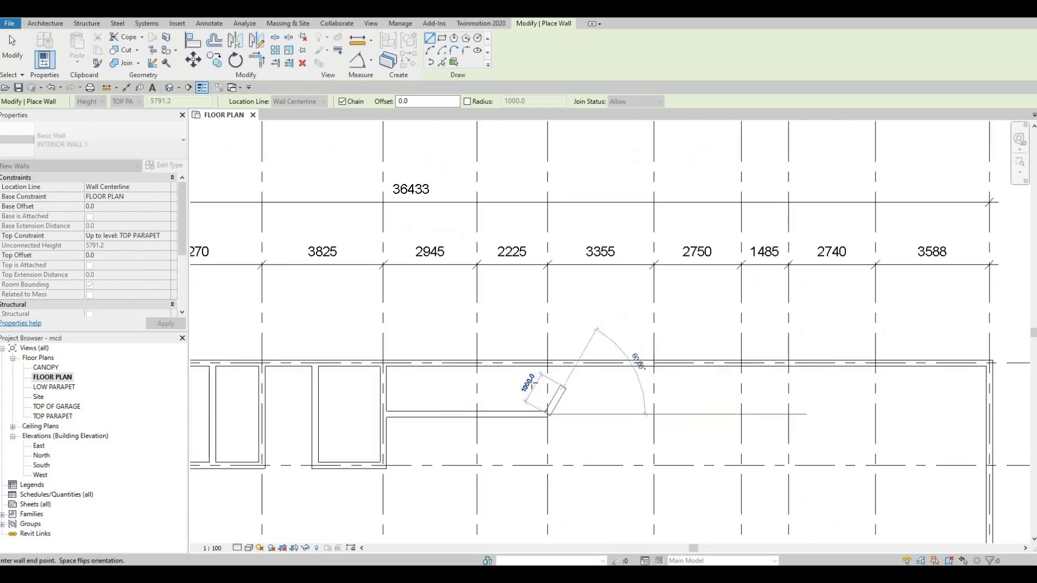
left_click(548, 363)
key("Escape")
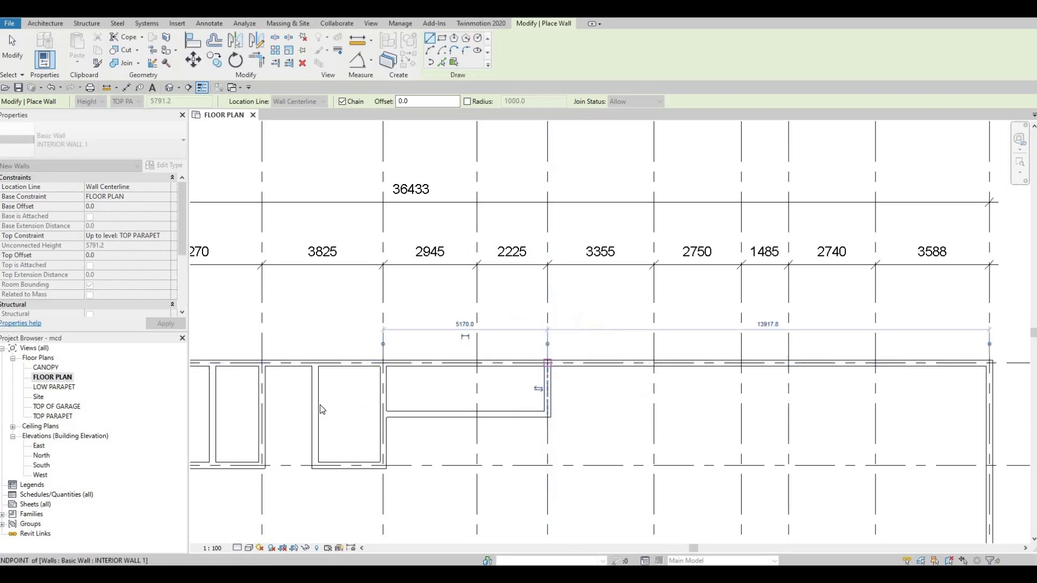
key("Escape")
key("Escape")
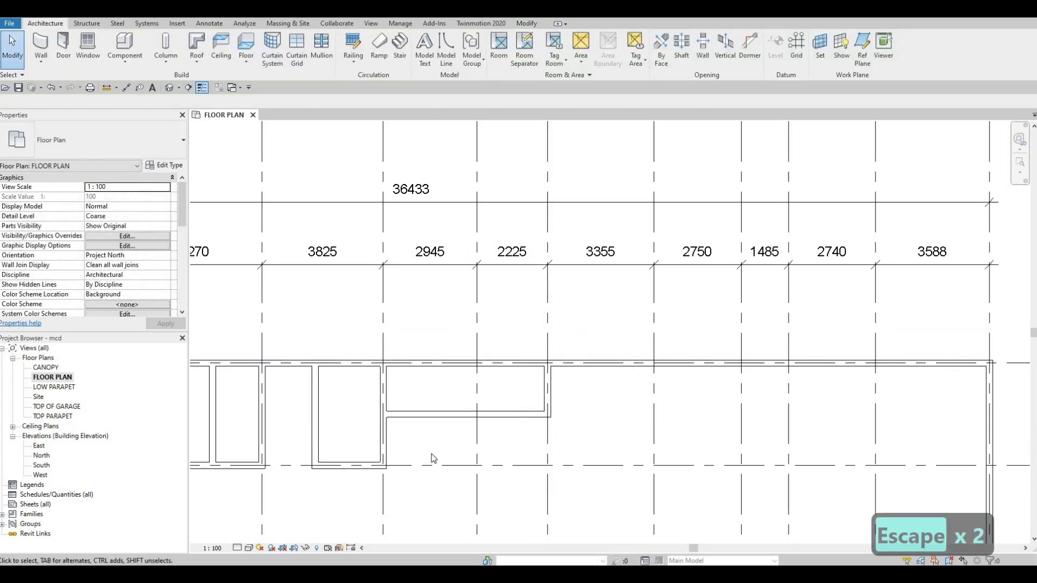
Step: Set the distance between the exterior wall at grid A and the parallel wall running from grid 5 to grid 7 to 1725
left_click(430, 415)
left_click(573, 450)
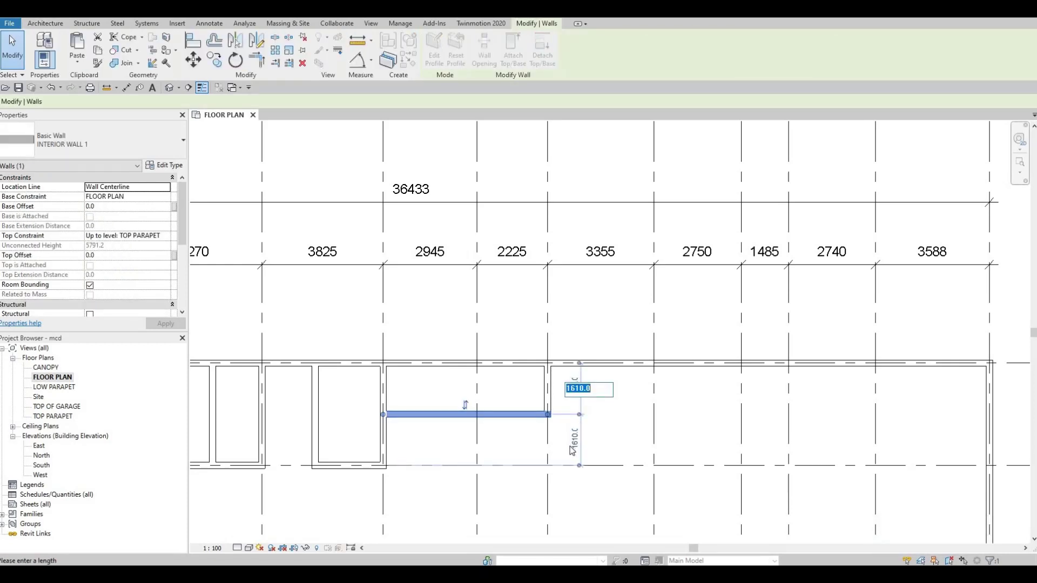
type("1725")
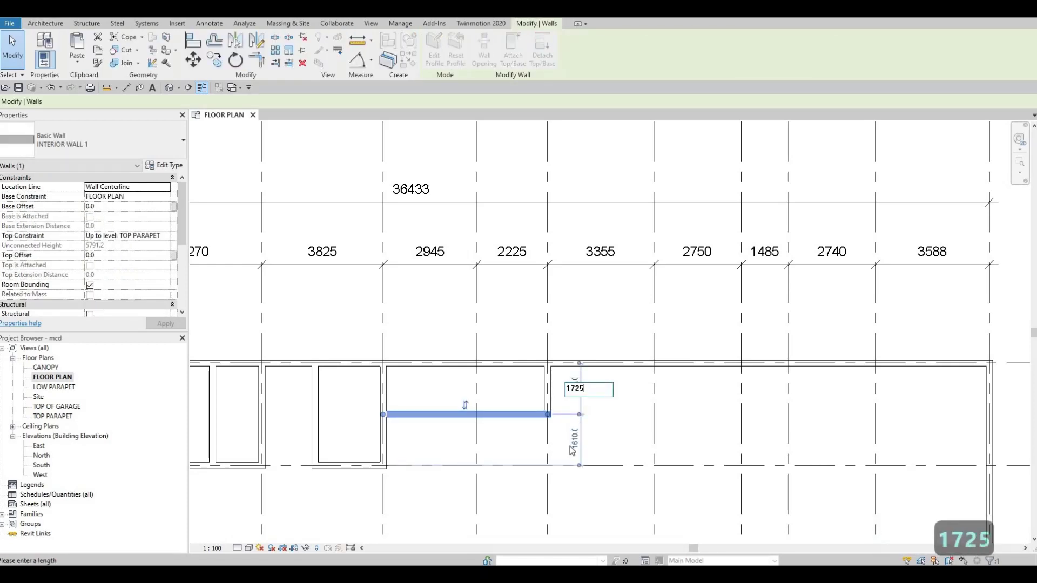
key("Return")
key("Escape")
key("Escape")
middle_click_drag(459, 474, 506, 359)
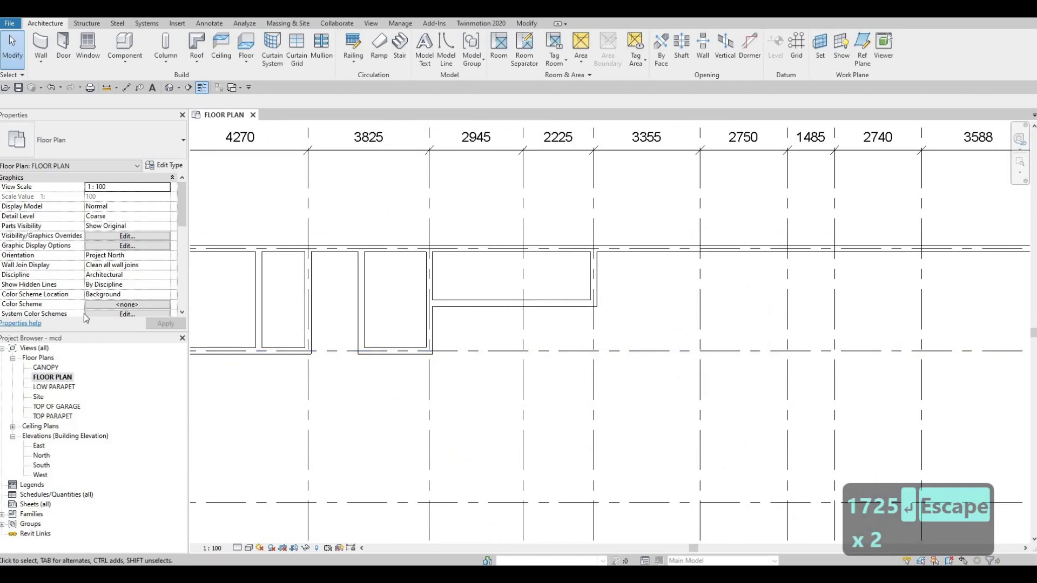
key("Escape")
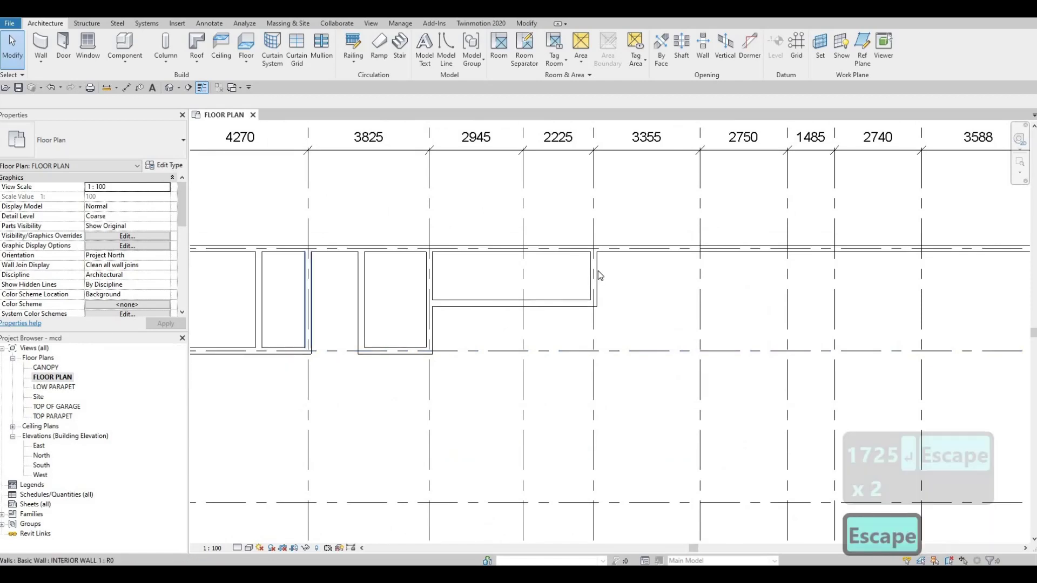
scroll(551, 343, "down", 1)
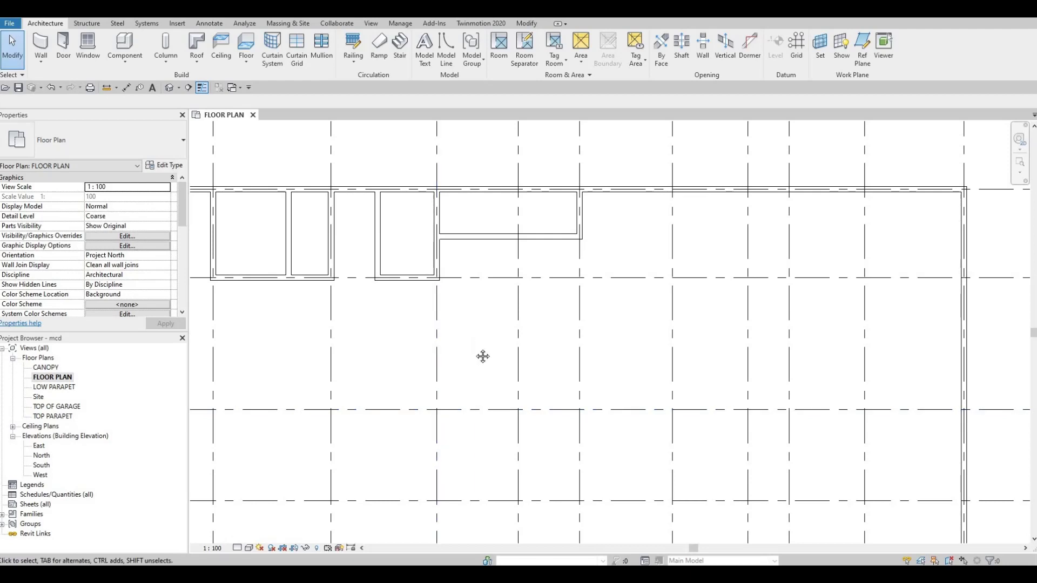
key("Escape")
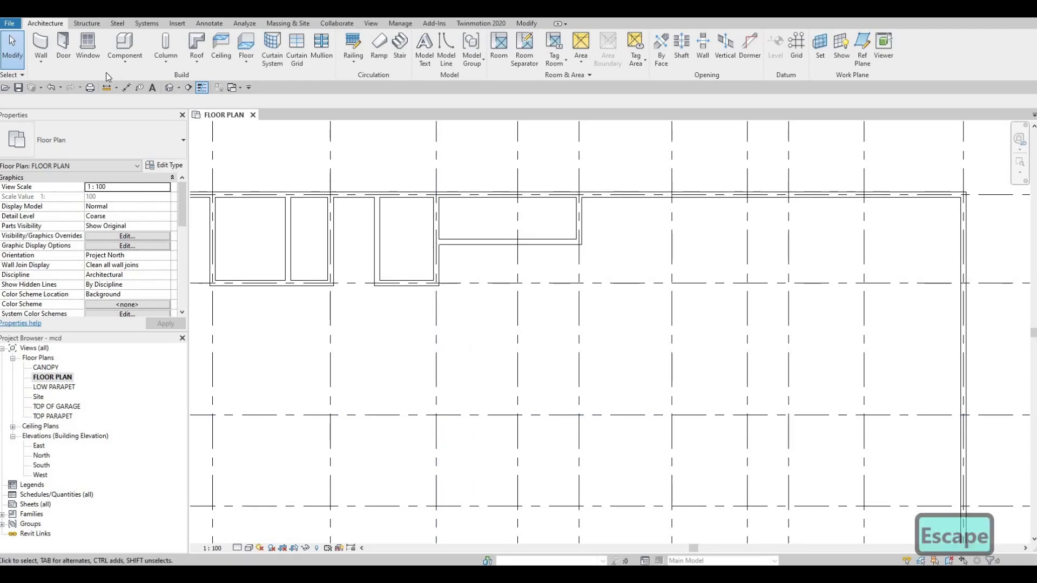
Step: Create a similar INTERIOR WALL 1 wall 2945 long from grid 5 to grid 6, parallel to grid B and slightly towards grid C
left_click(449, 242)
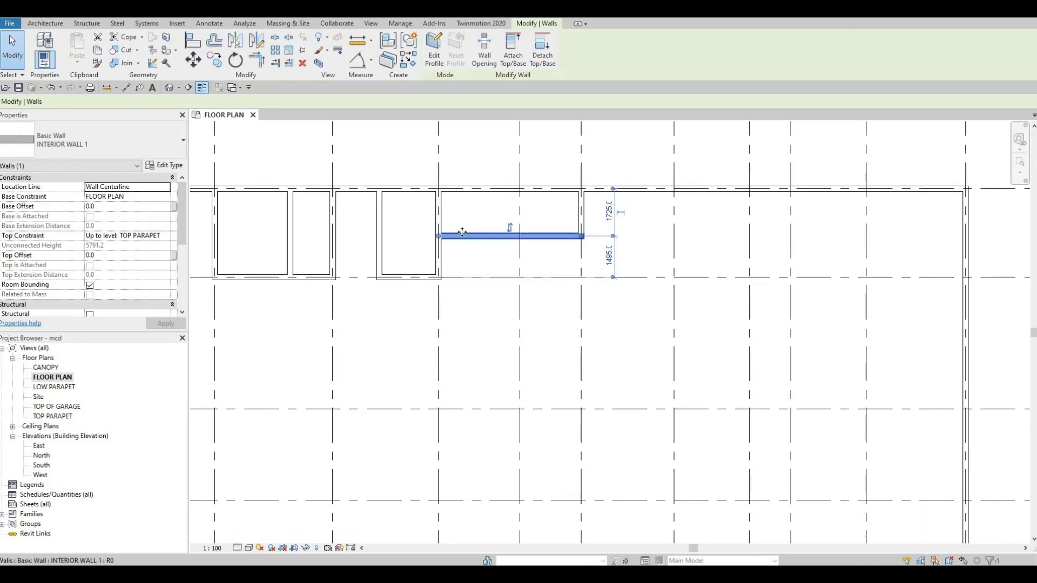
key("c")
key("s")
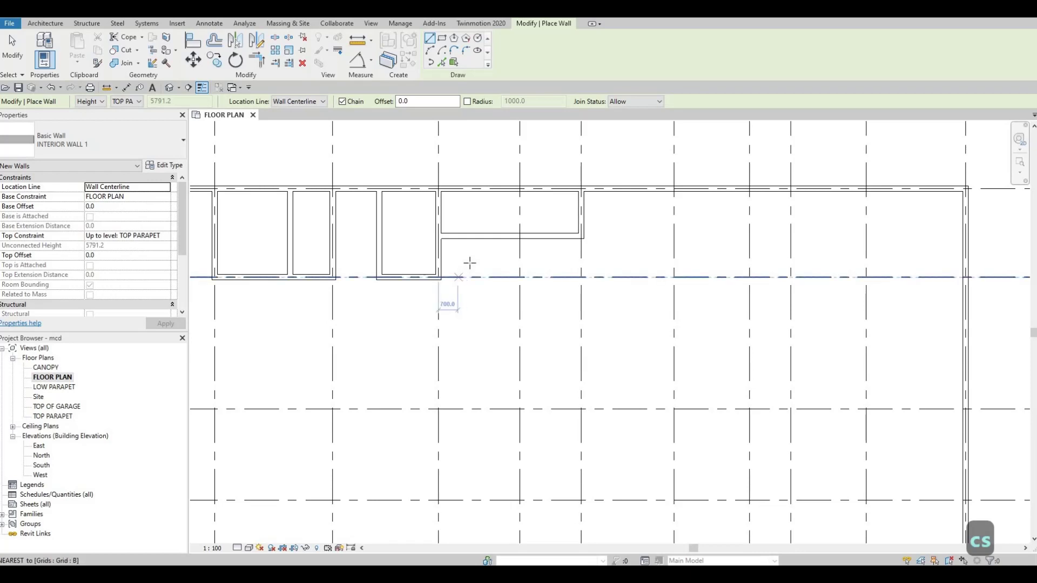
scroll(466, 276, "up", 1)
left_click(434, 298)
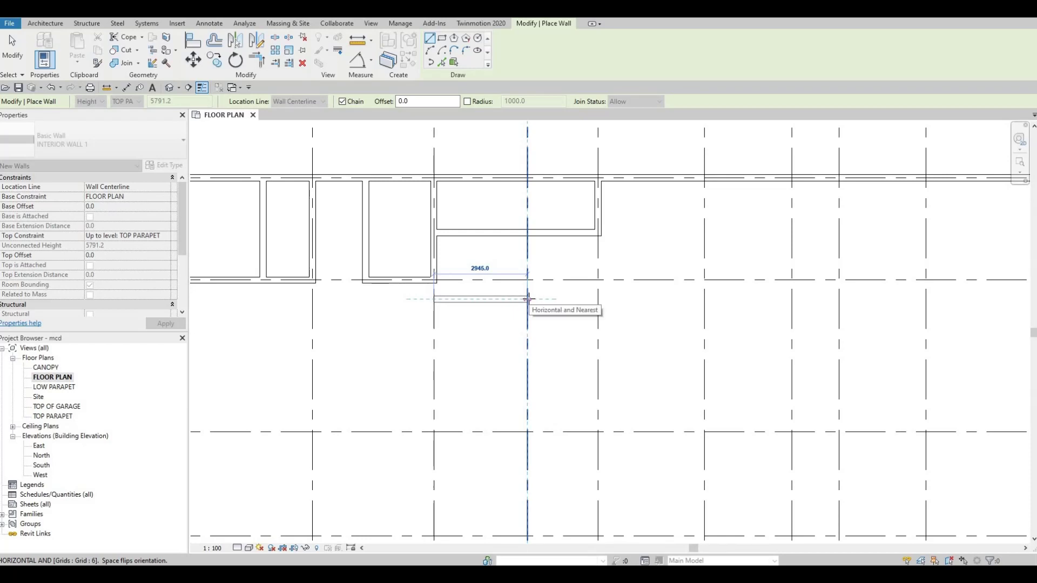
left_click(528, 299)
key("Escape")
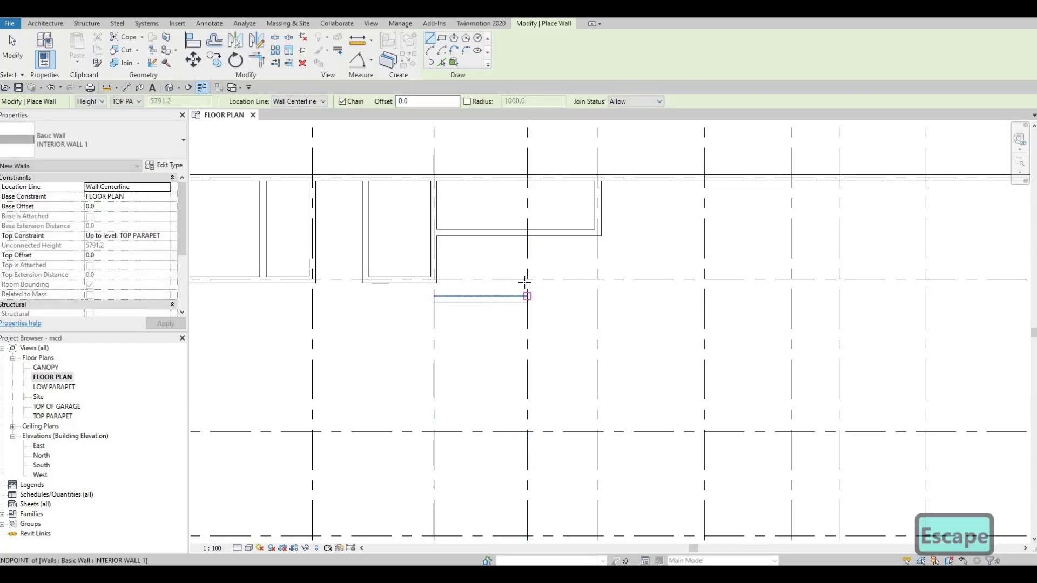
Step: Draw an INTERIOR WALL 1 wall about 5100 long along grid 6, from grid B to just past grid C
left_click(528, 279)
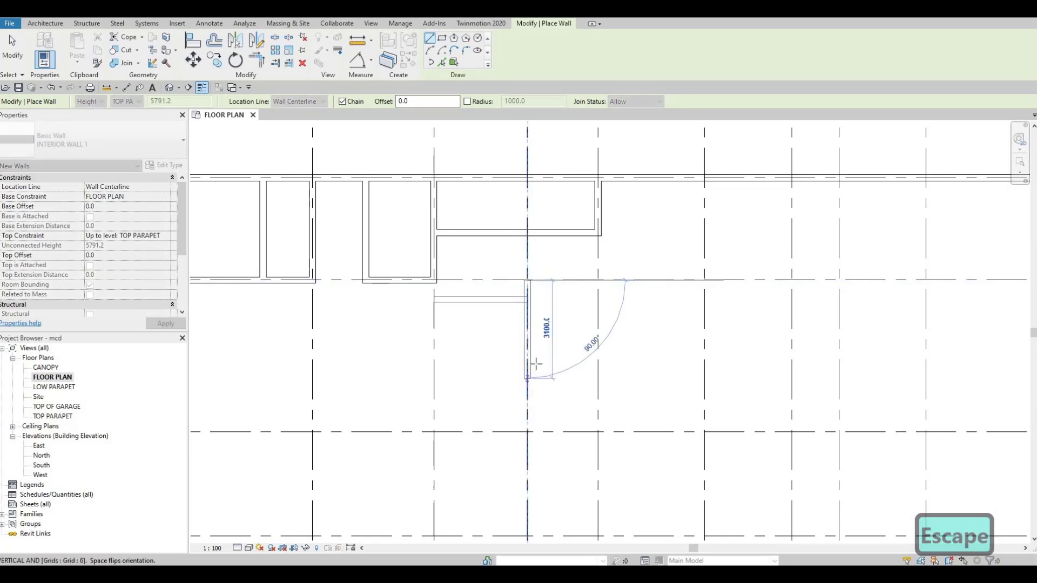
middle_click_drag(540, 378, 540, 293)
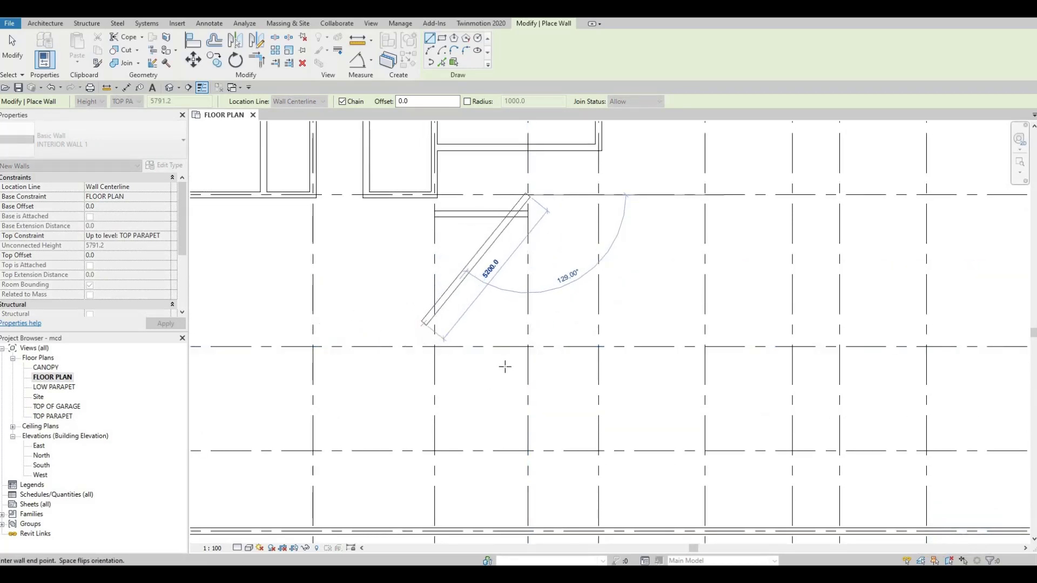
left_click(532, 356)
scroll(481, 335, "down", 5)
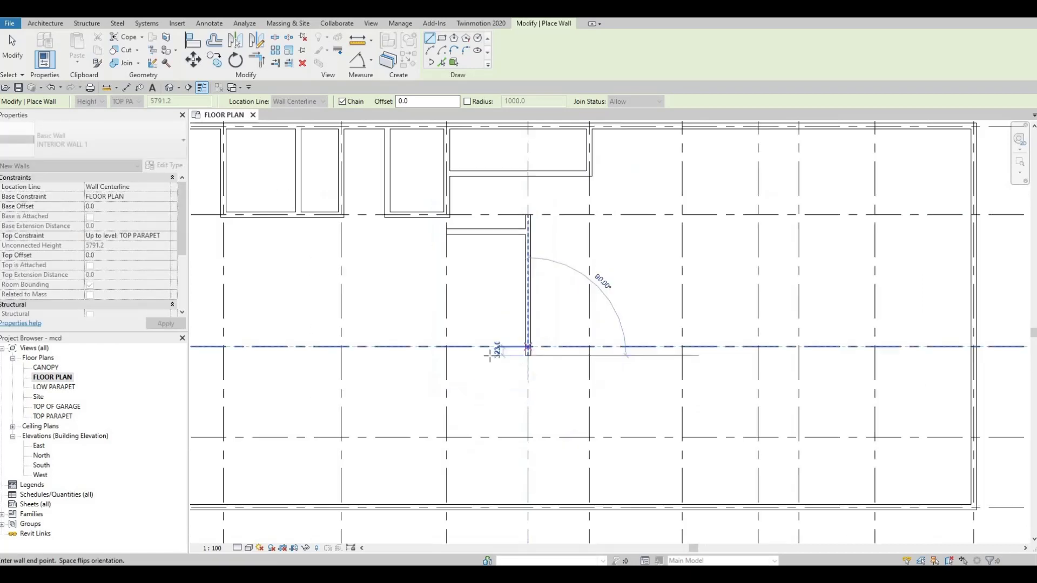
key("Escape")
middle_click_drag(316, 373, 379, 395)
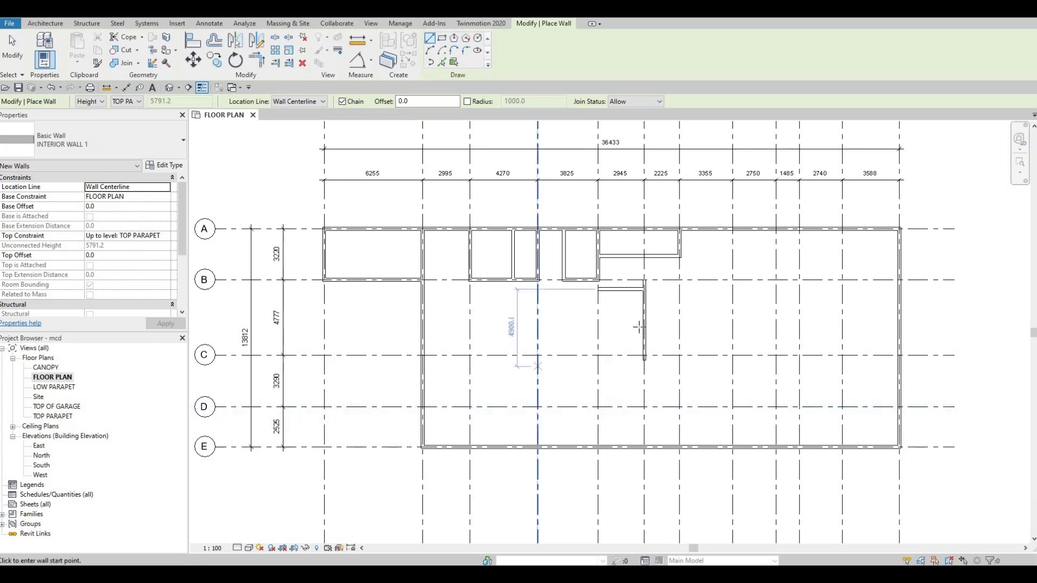
scroll(645, 316, "up", 2)
key("Escape")
key("Escape")
key("Escape")
Step: Shorten the grid 6 wall to about 3000 by moving its far end back towards grid B
left_click(644, 368)
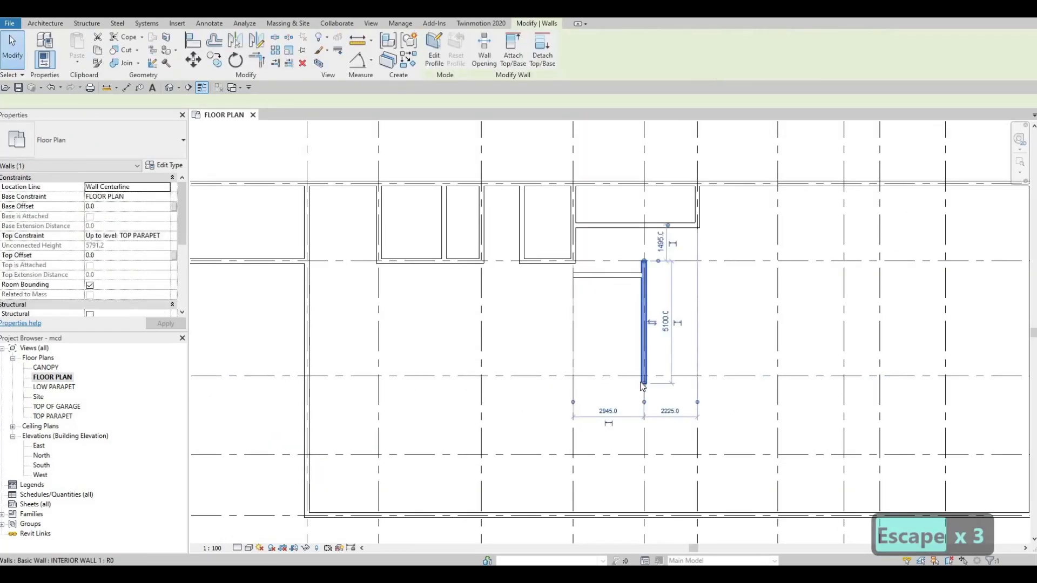
left_click_drag(639, 333, 643, 334)
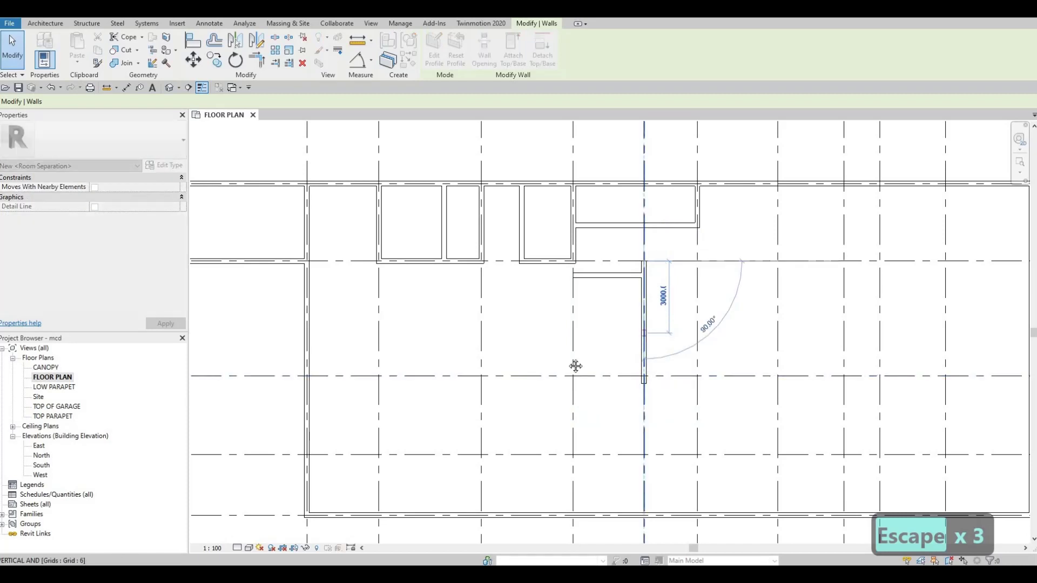
key("Escape")
middle_click_drag(532, 365, 449, 383)
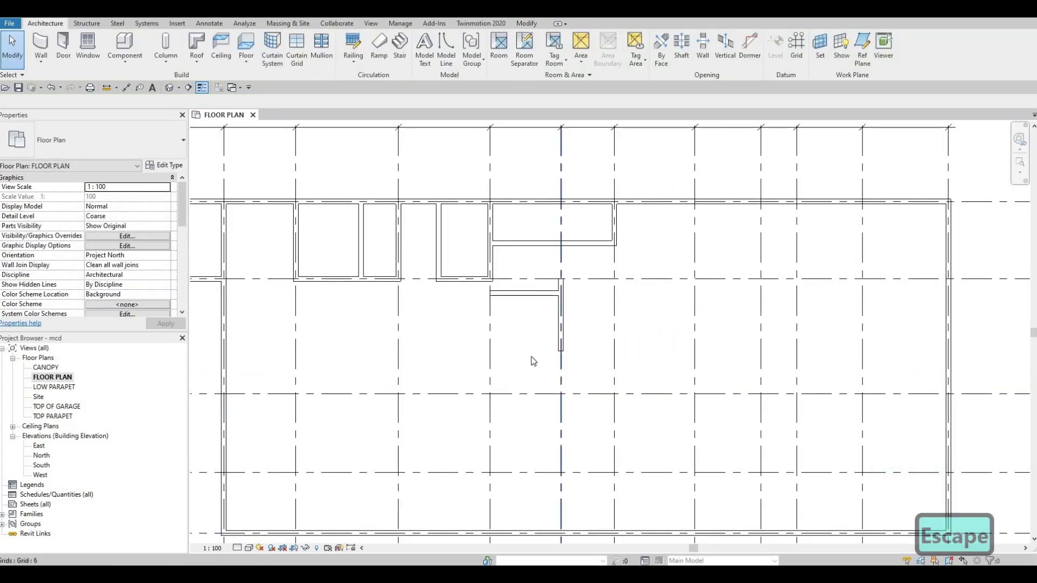
mouse_move(576, 352)
middle_mouse_down()
mouse_move(560, 349)
mouse_move(566, 362)
middle_mouse_up()
key("Escape")
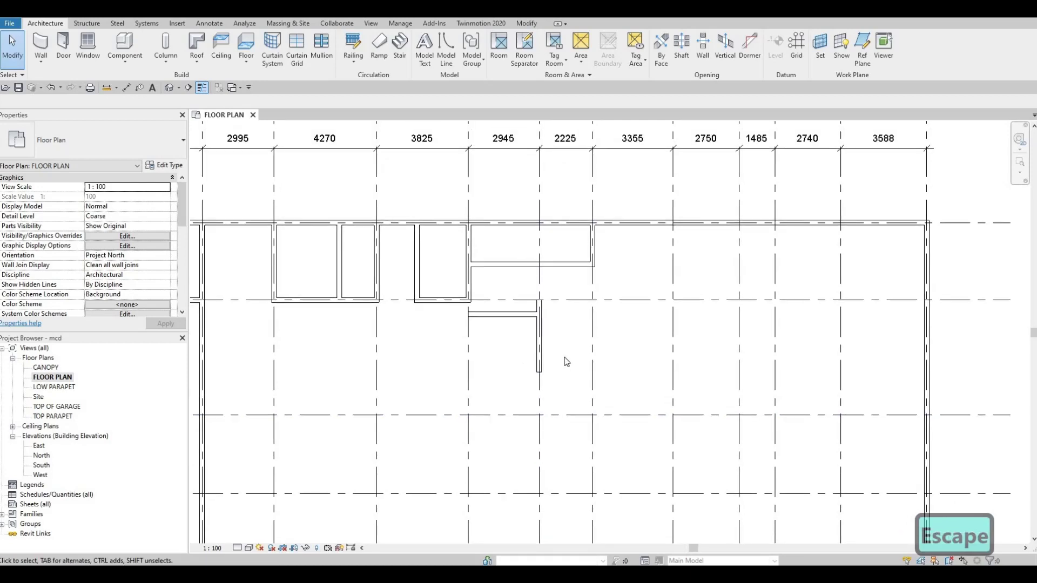
Step: Extend the INTERIOR WALL 1 wall on grid 5 from grid B down to grid C
key("Escape")
key("Escape")
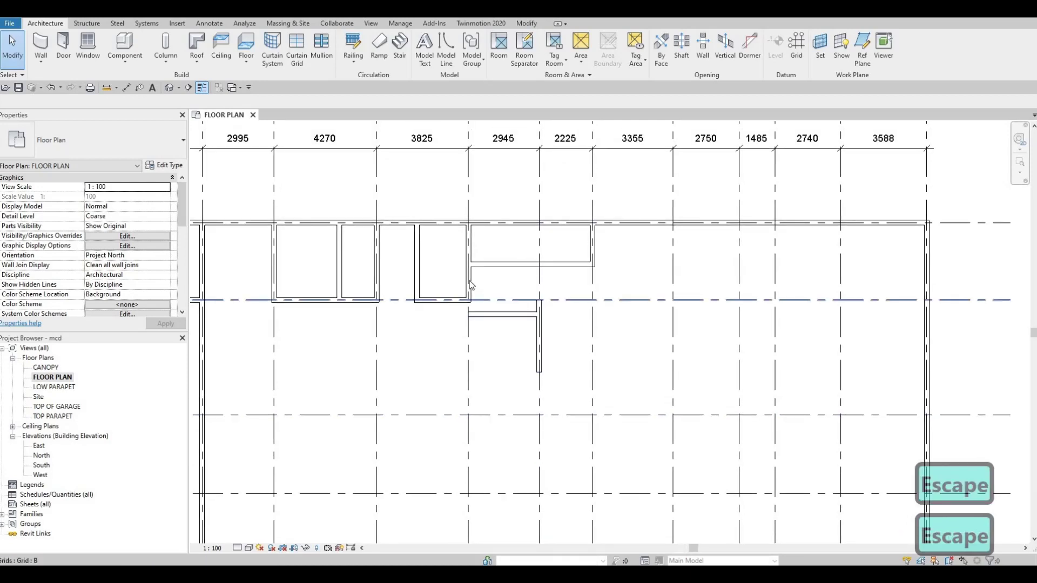
left_click(470, 262)
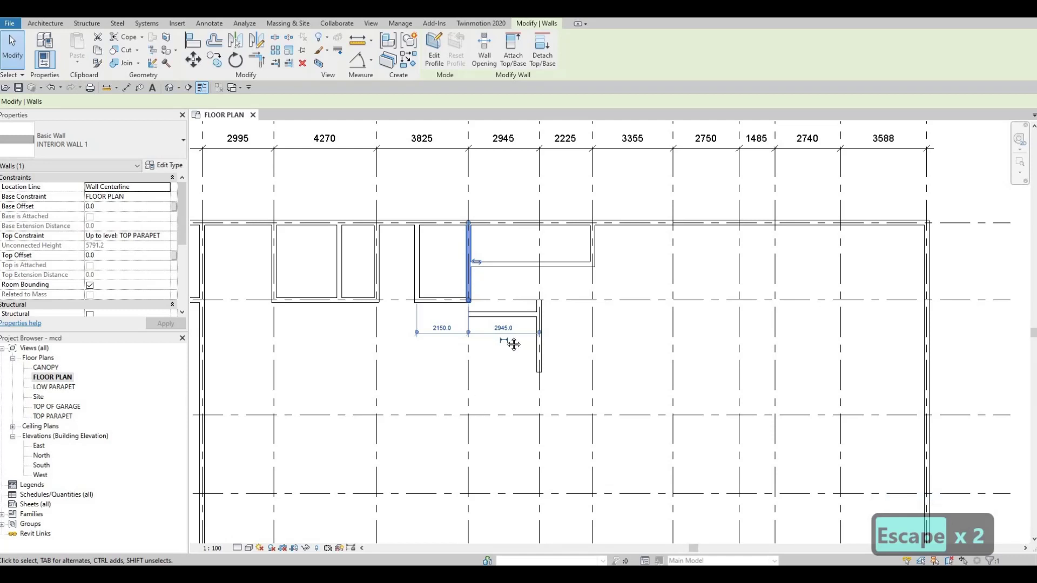
scroll(541, 314, "down", 2)
scroll(640, 270, "down", 1)
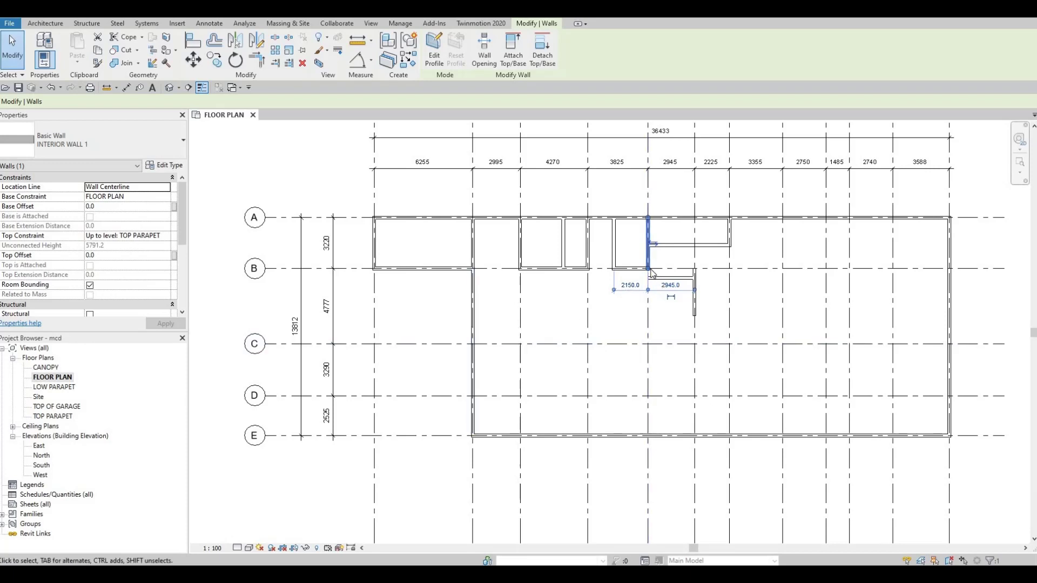
left_click_drag(648, 268, 648, 344)
scroll(687, 303, "up", 1)
key("Escape")
key("Escape")
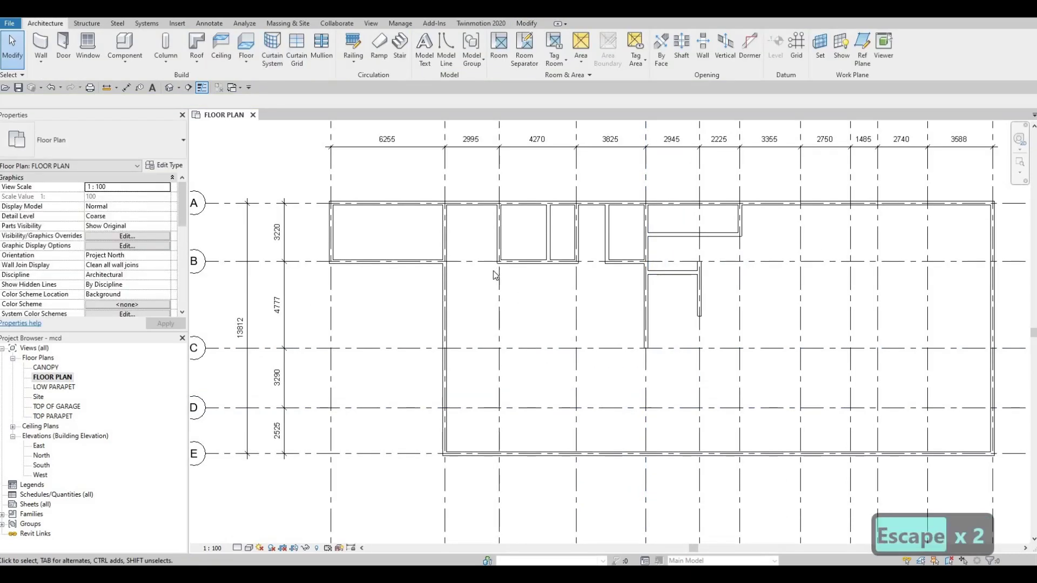
Step: Draw an INTERIOR WALL 1 wall about 3700 long from the grid 5 wall past grid 6, parallel to and about 1500 from grid C
middle_click_drag(496, 275, 346, 283)
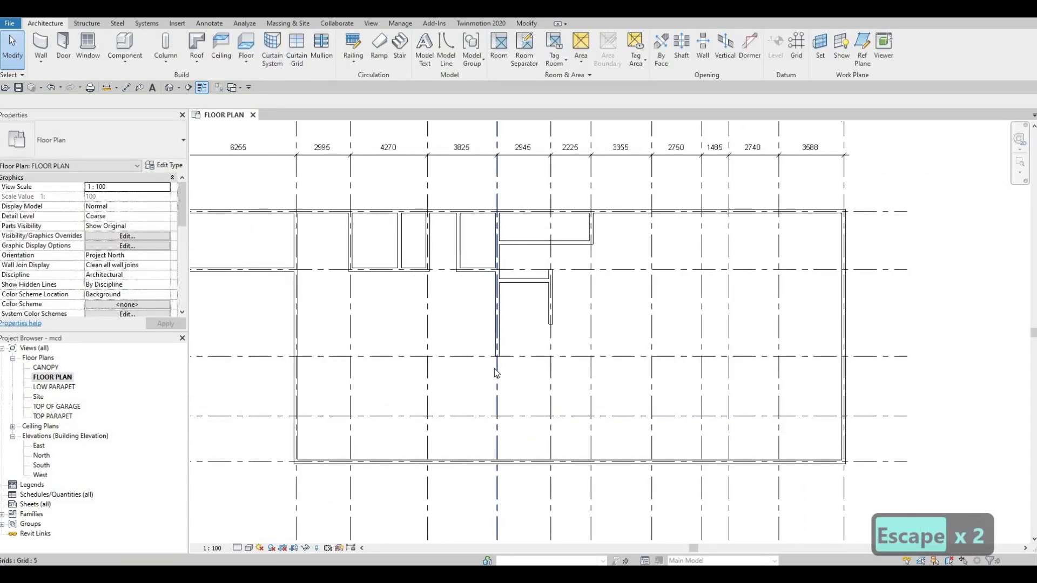
scroll(537, 322, "up", 3)
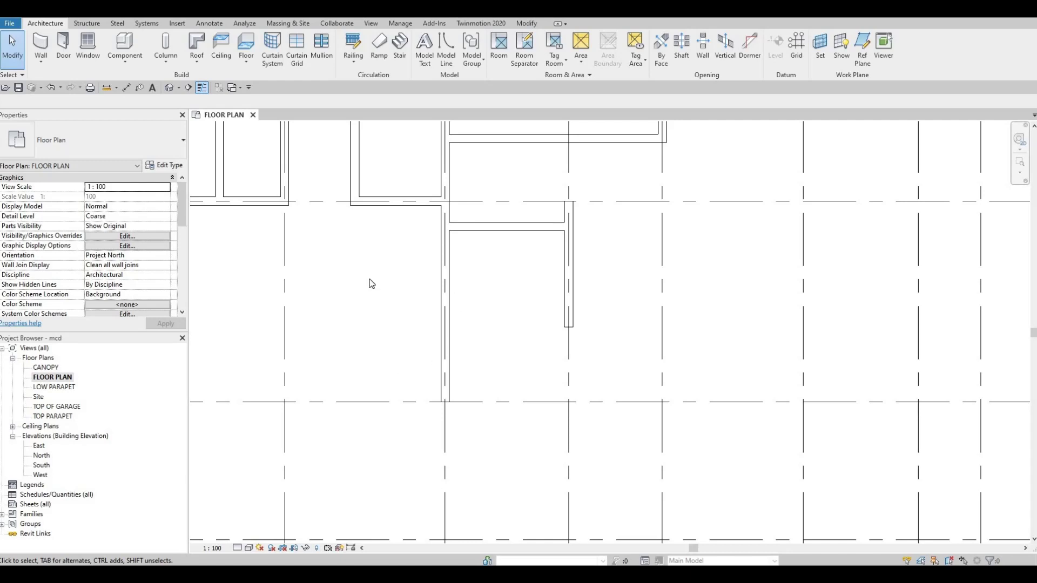
left_click(42, 46)
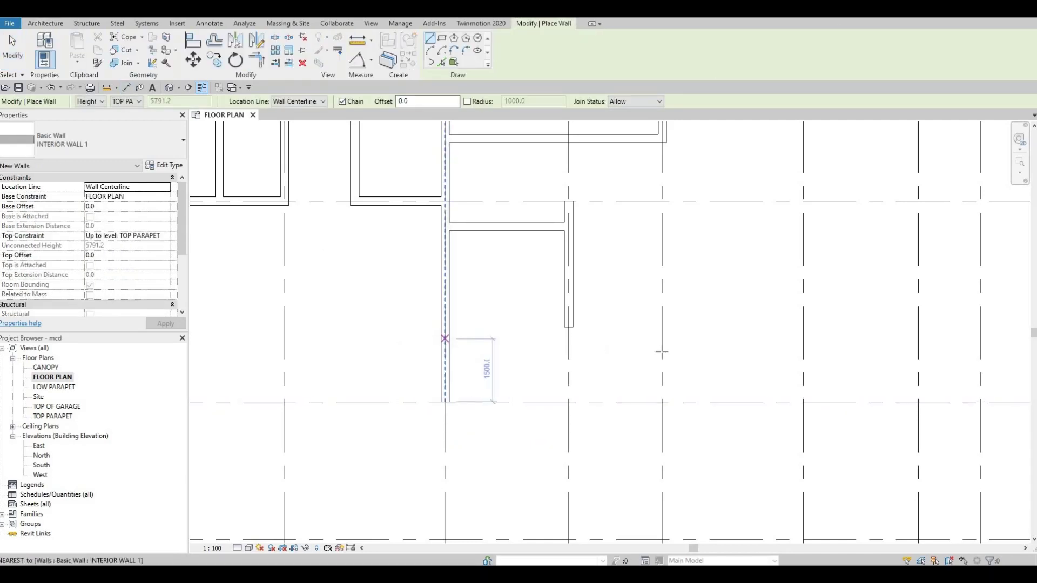
left_click(446, 340)
left_click(600, 339)
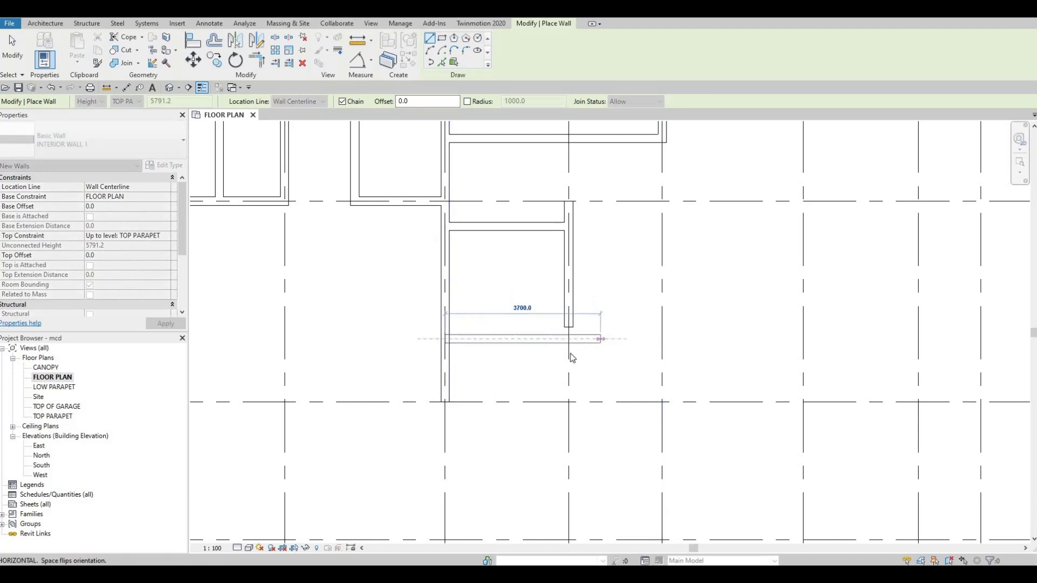
key("Escape")
key("Escape")
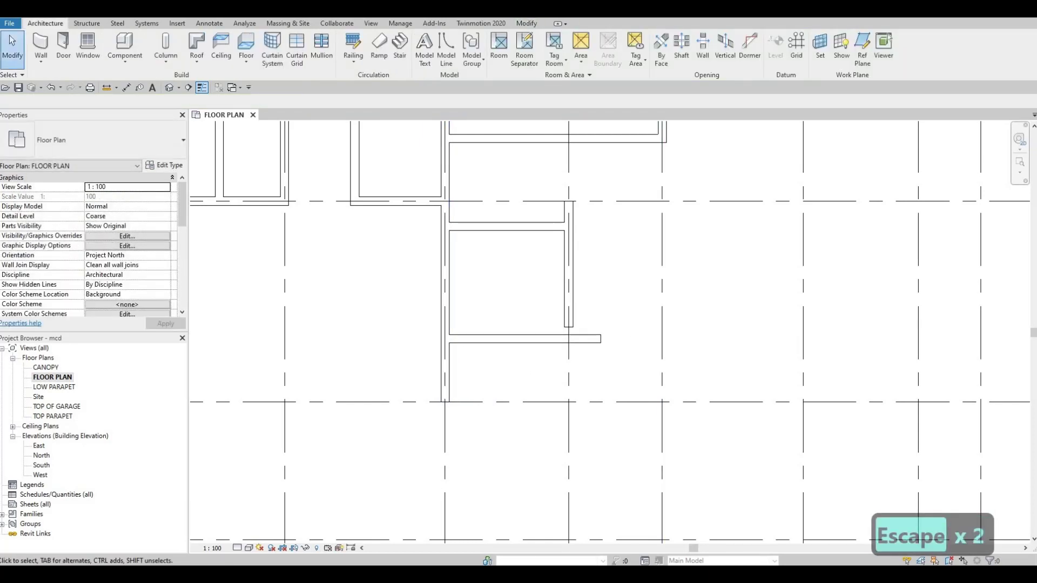
left_click(528, 340)
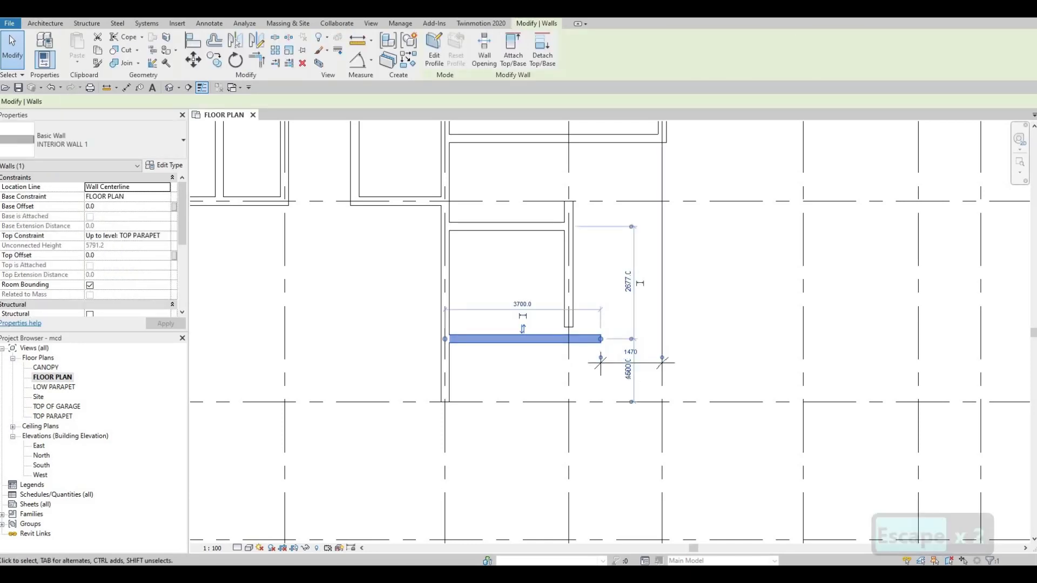
key("Escape")
key("Escape")
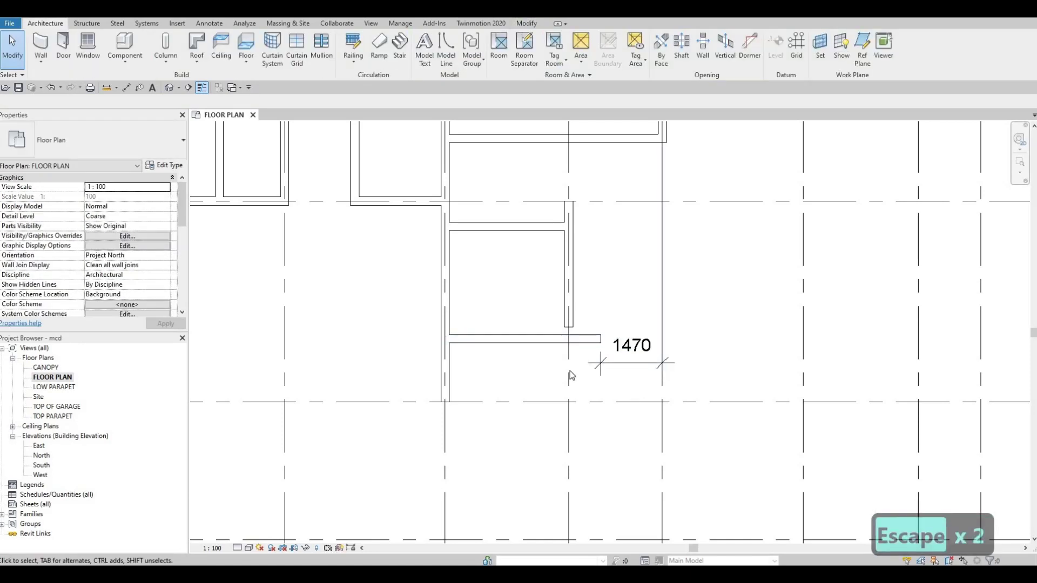
key("ctrl+z")
key("Escape")
key("Escape")
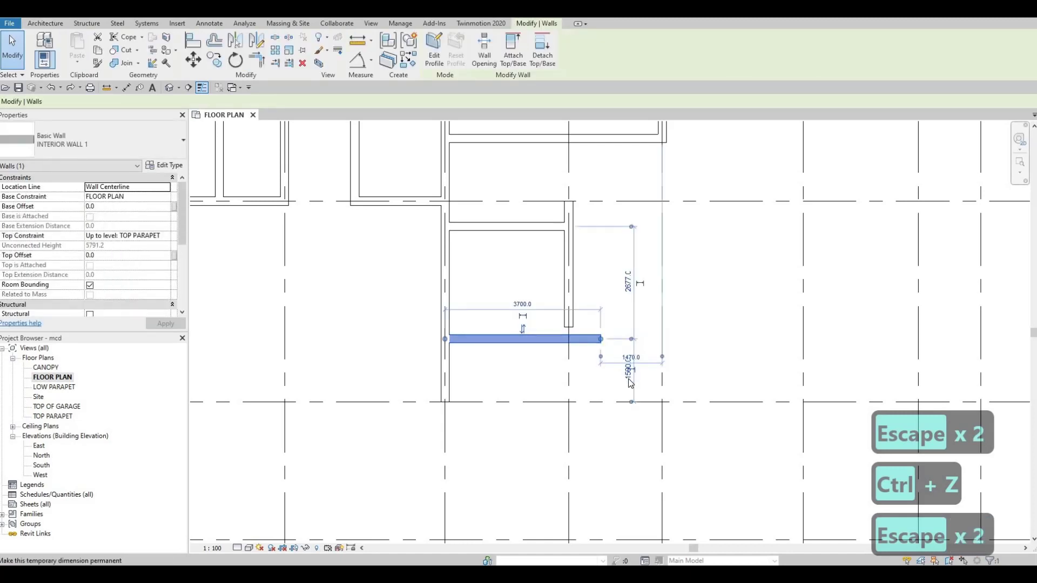
Step: Set the distance between the new wall running past grid 6 and grid C to 1800
scroll(630, 383, "up", 3)
left_click(632, 373)
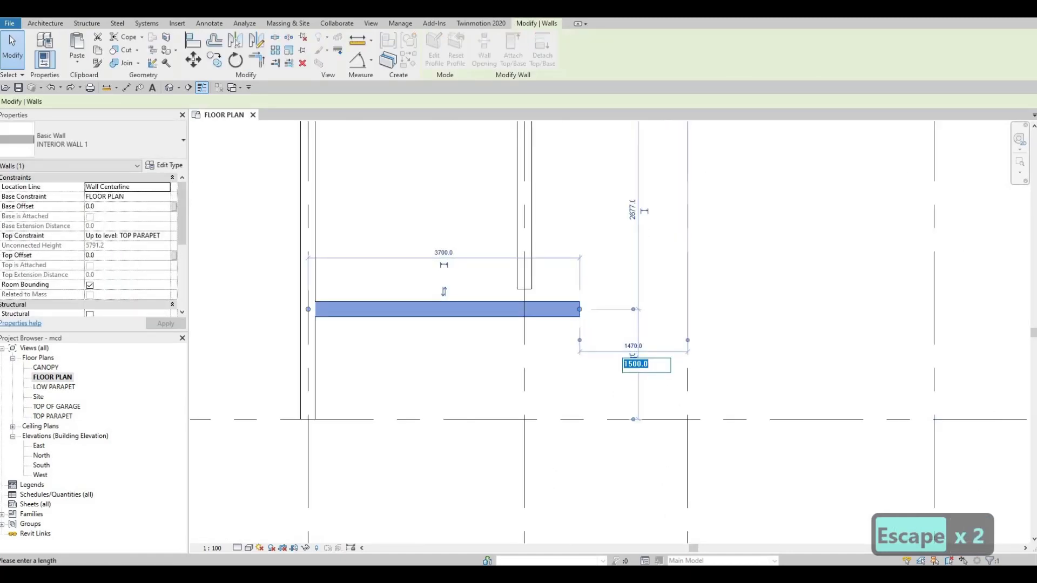
type("1800")
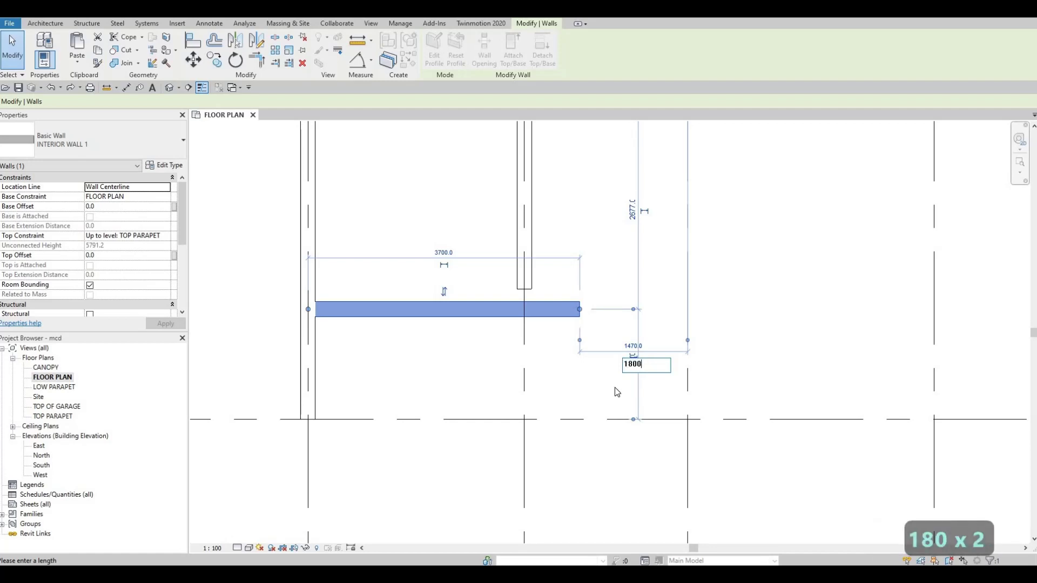
key("Return")
key("Escape")
scroll(530, 259, "down", 4)
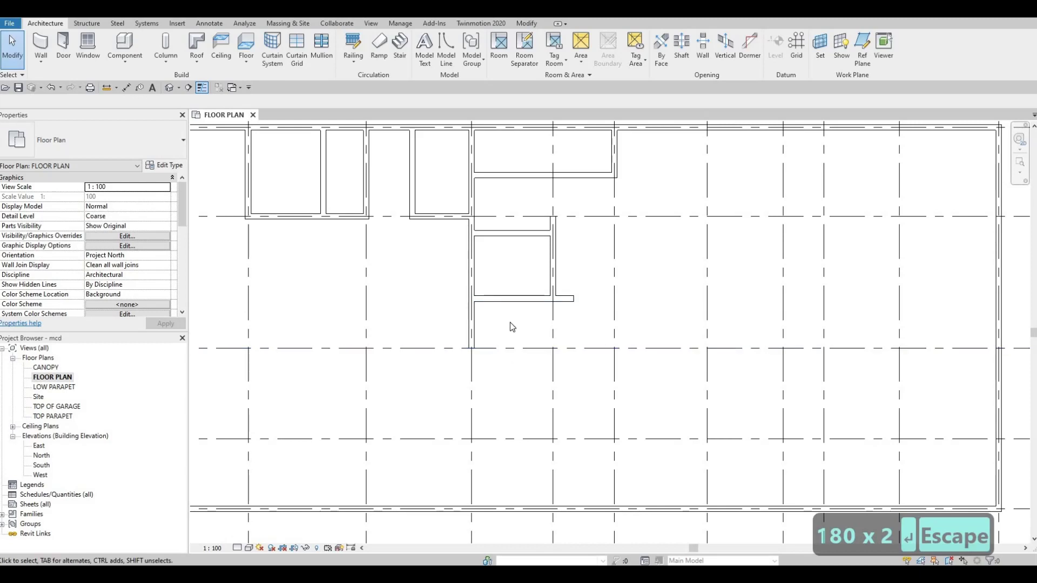
Step: Lengthen the wall 1800 from grid C so that its free end reaches grid 7
middle_click_drag(490, 259, 485, 302)
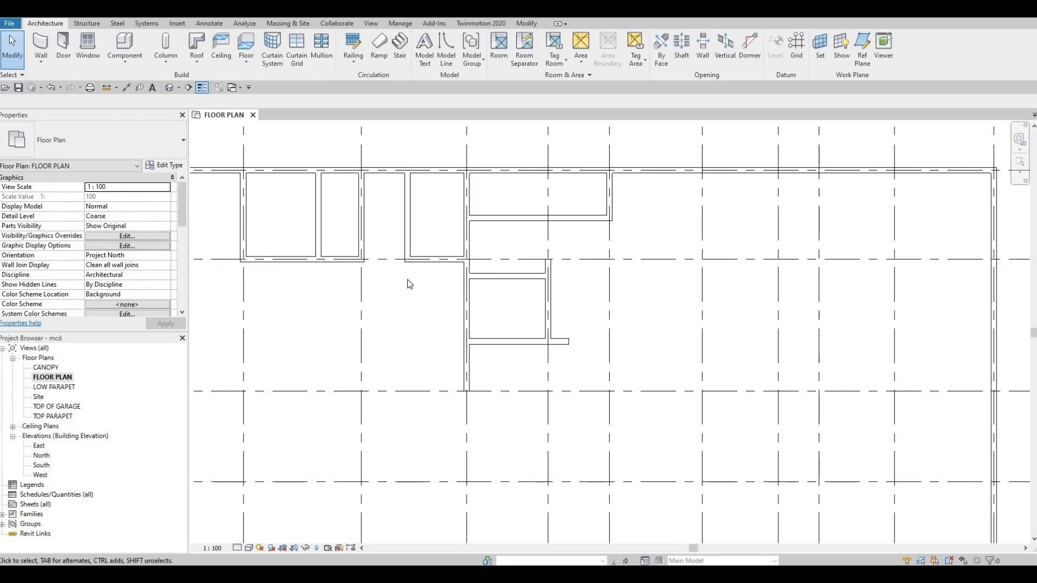
middle_click_drag(529, 290, 500, 304)
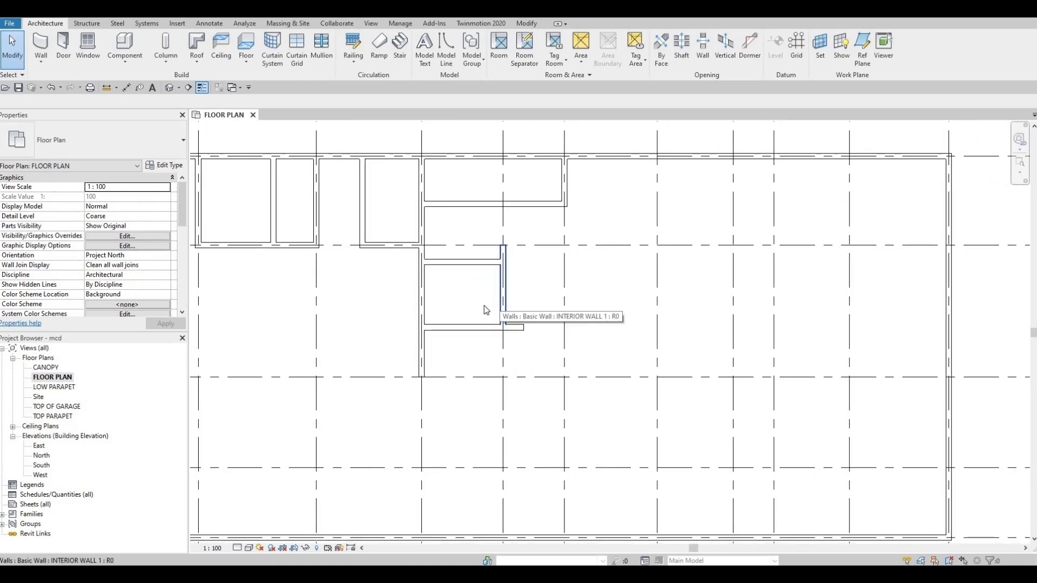
left_click(522, 328)
left_click_drag(546, 327, 564, 327)
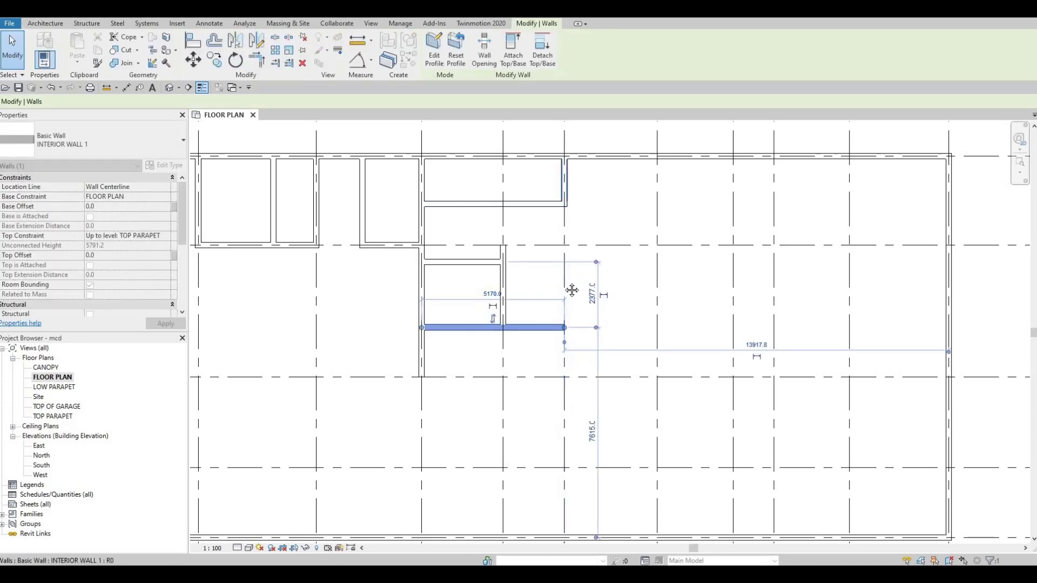
scroll(631, 335, "down", 2)
middle_click_drag(555, 232, 551, 354)
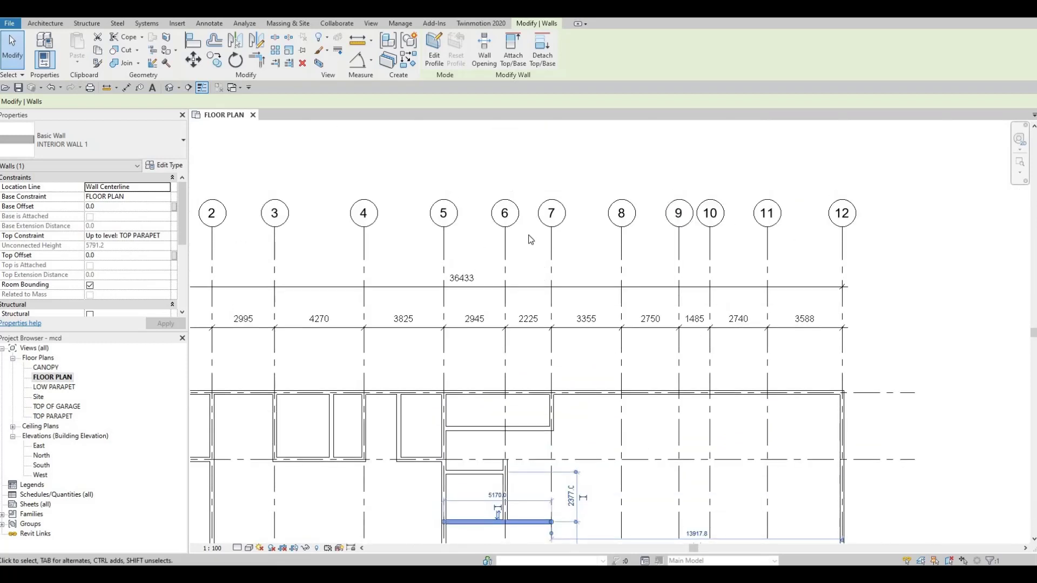
scroll(534, 324, "up", 2)
key("Escape")
key("Escape")
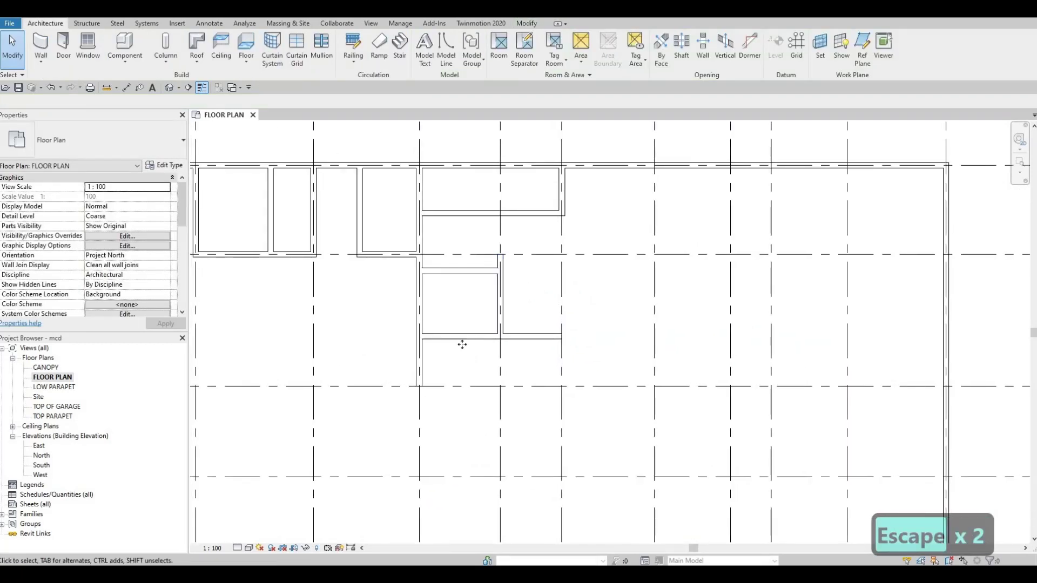
left_click(472, 338)
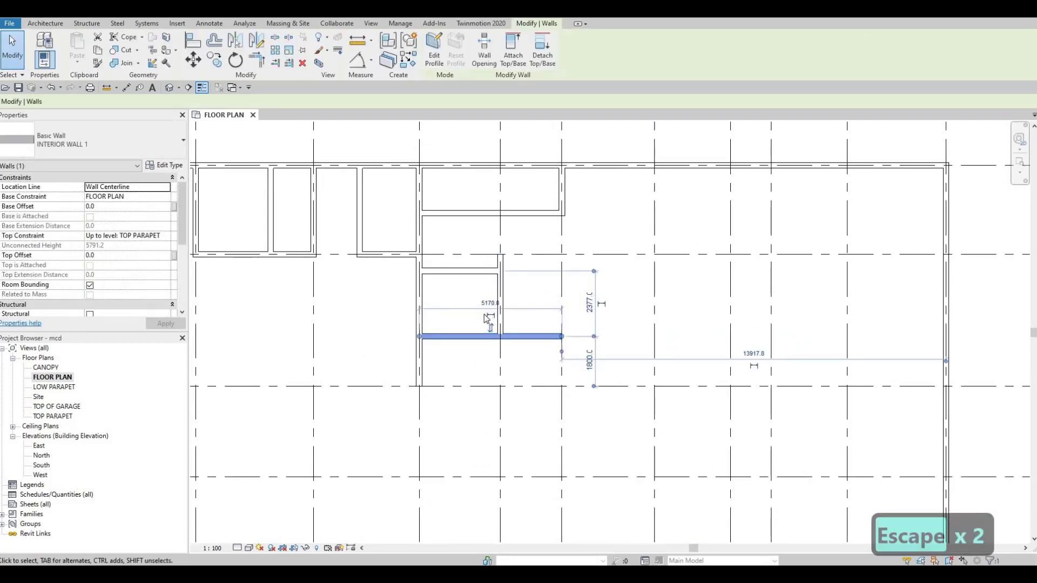
left_click(591, 371)
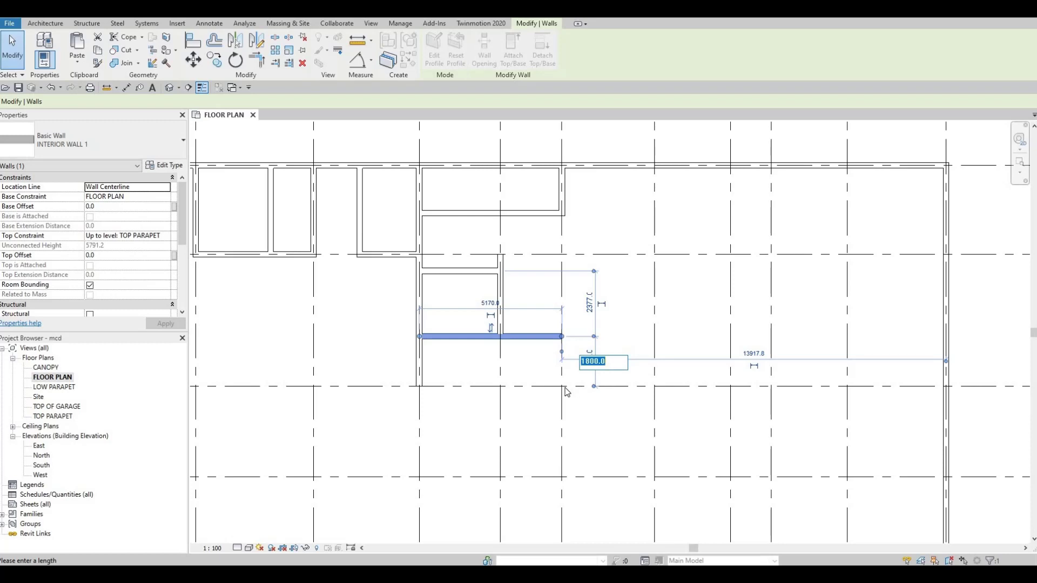
key("Escape")
key("Escape")
key("Escape")
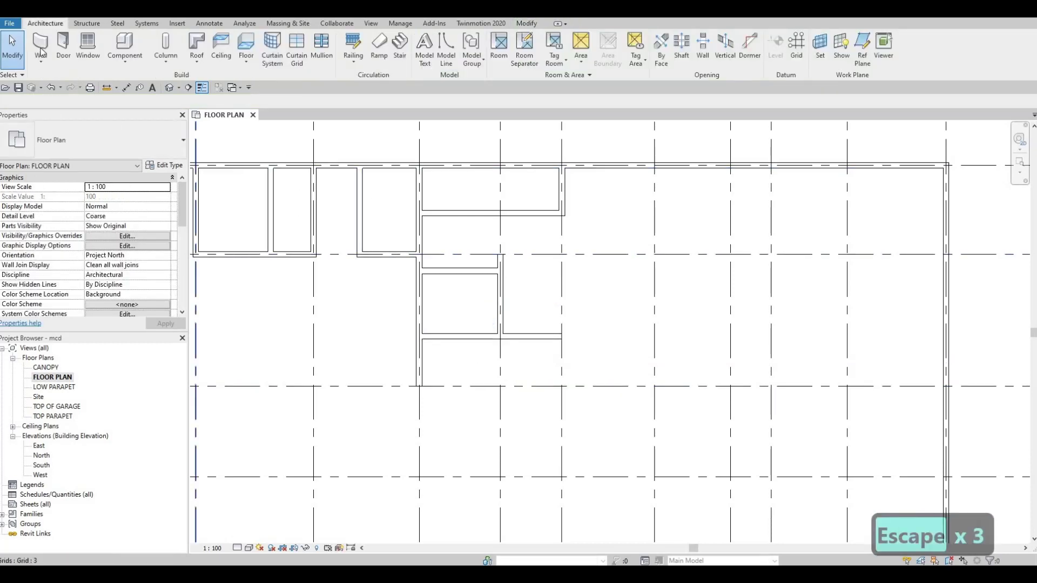
Step: Draw an INTERIOR WALL 1 wall along grid C from the end of the grid 5 wall to grid 7
key("w")
key("a")
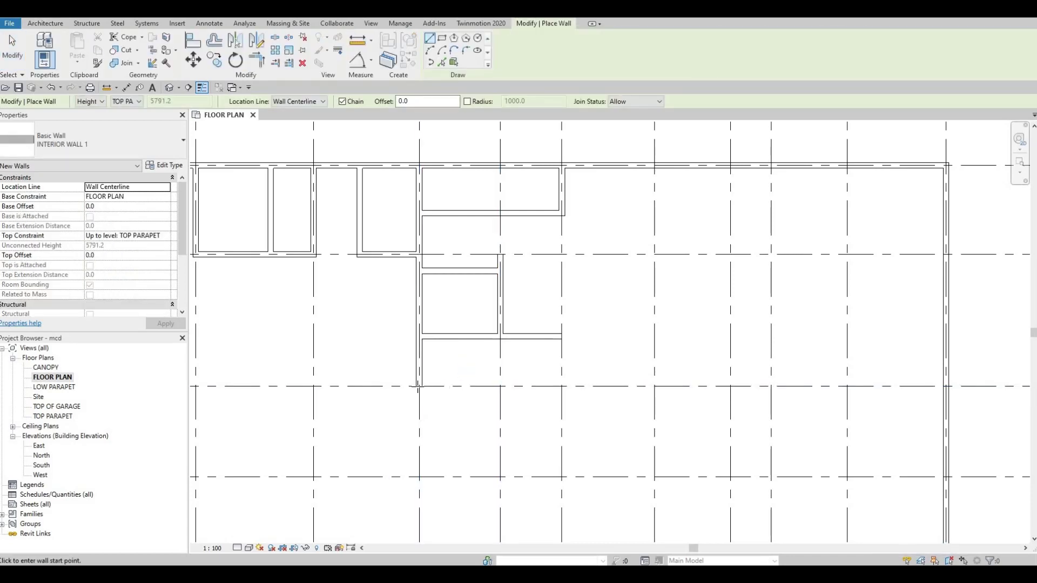
left_click(416, 385)
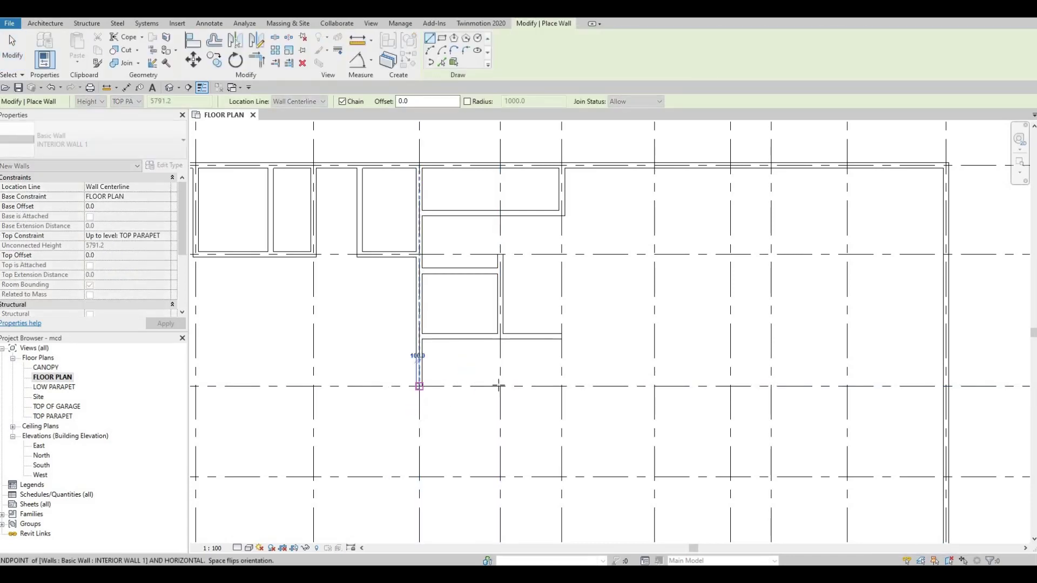
left_click(559, 387)
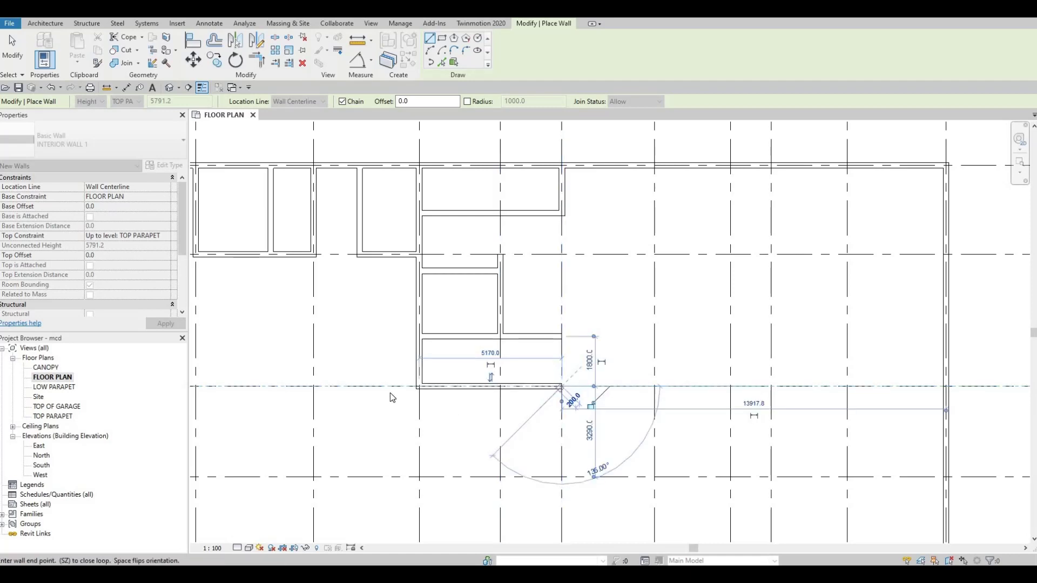
key("Escape")
key("Escape")
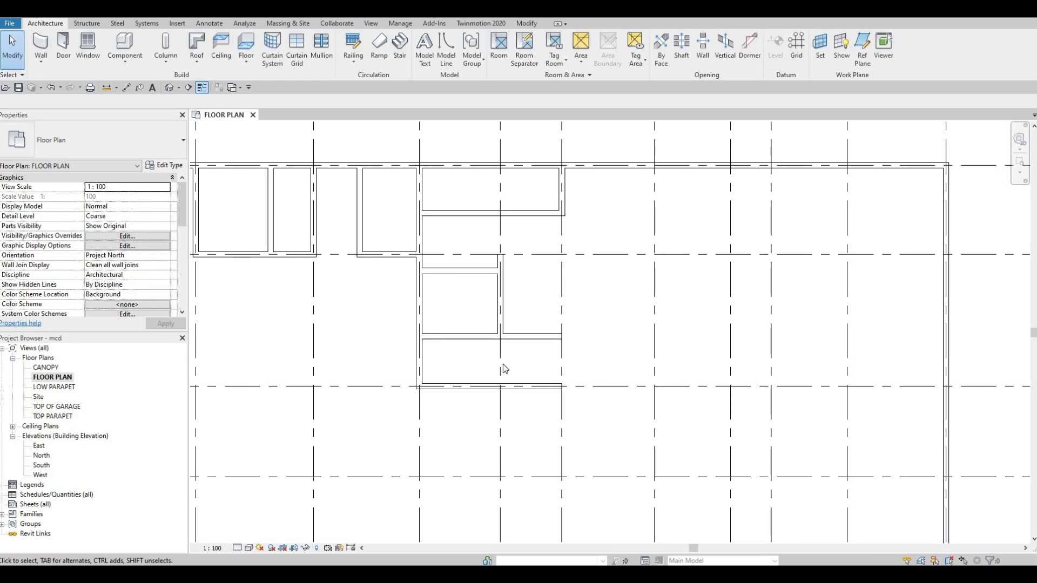
middle_click_drag(509, 420, 509, 485)
key("Escape")
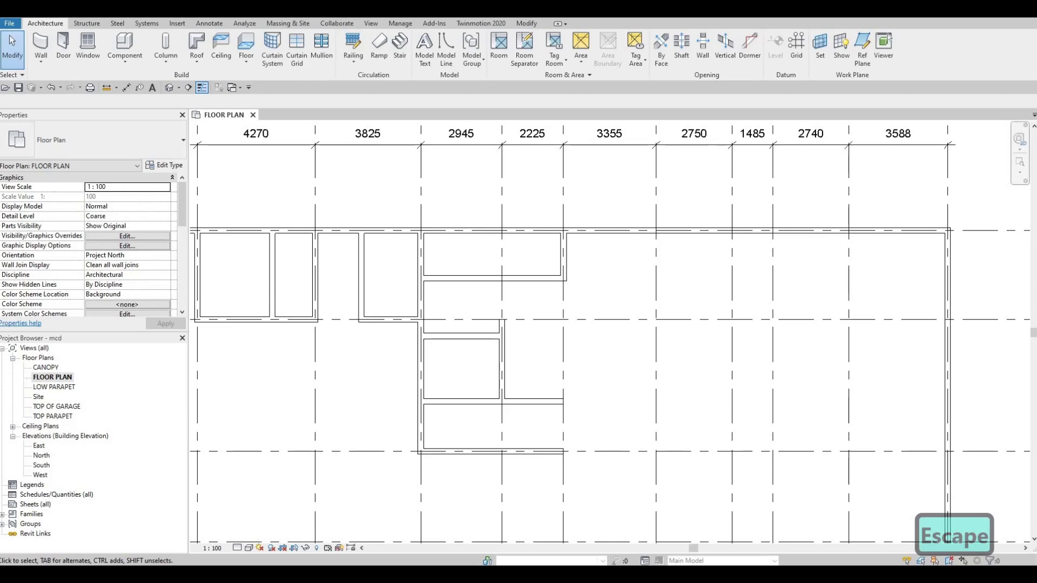
key("F1")
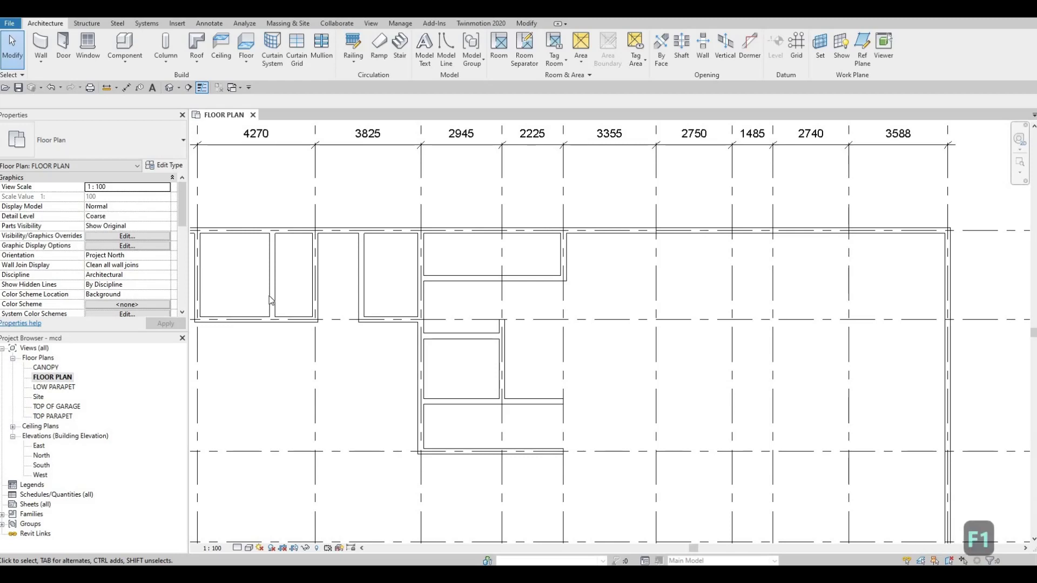
double_click(482, 336)
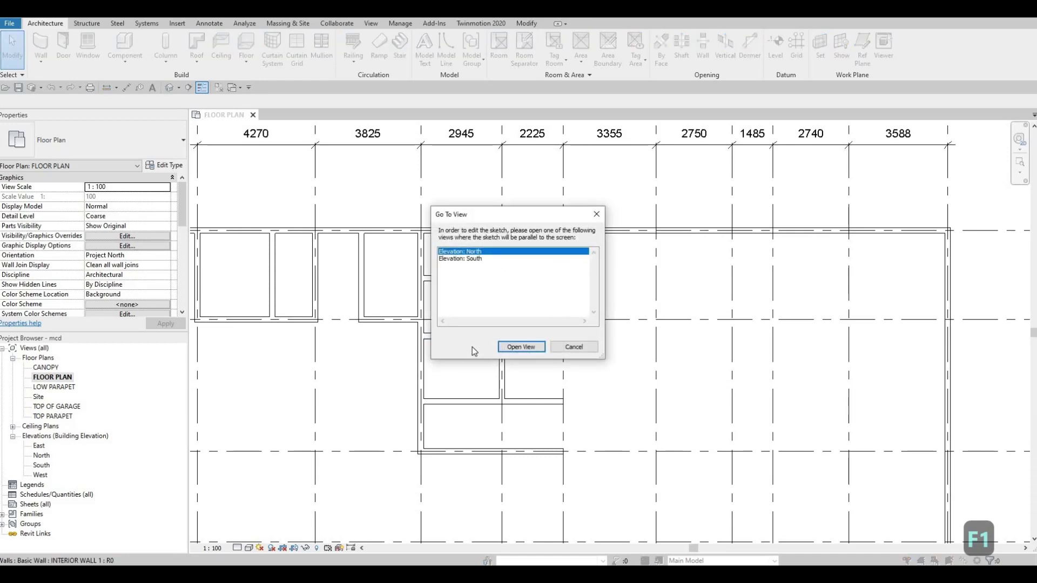
key("Escape")
key("Escape")
Step: Create a similar INTERIOR WALL 1 wall about 3300 long between grids 6 and 7, from the wall below grid A across grid B
left_click(473, 336)
key("c")
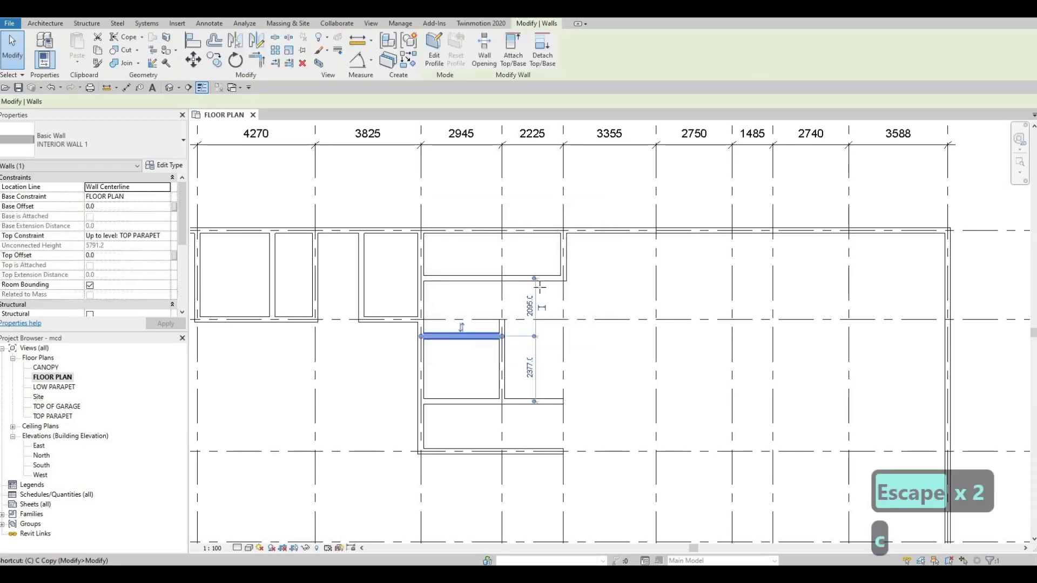
key("s")
left_click(545, 278)
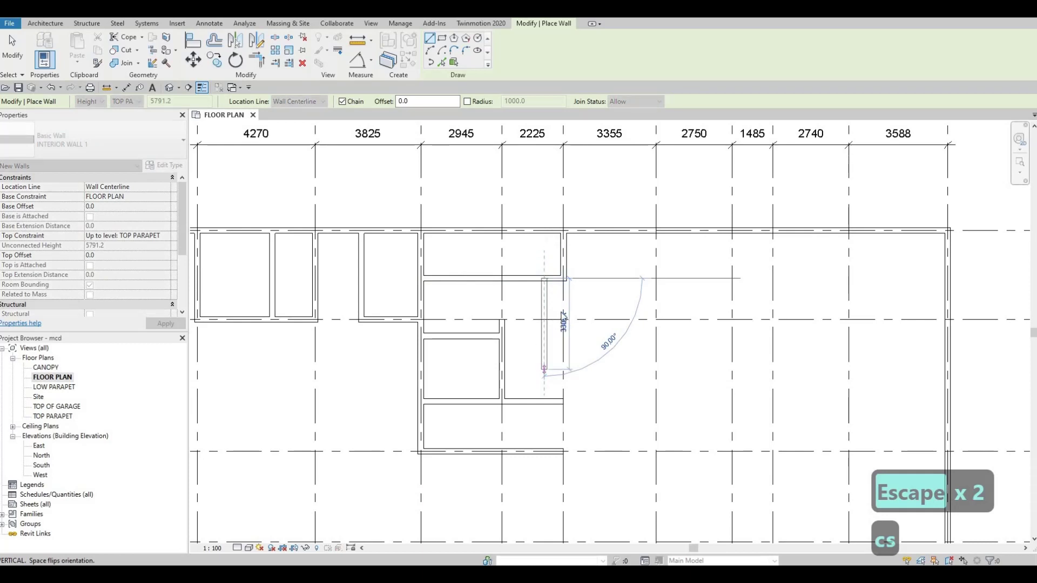
left_click(544, 370)
key("Escape")
key("Escape")
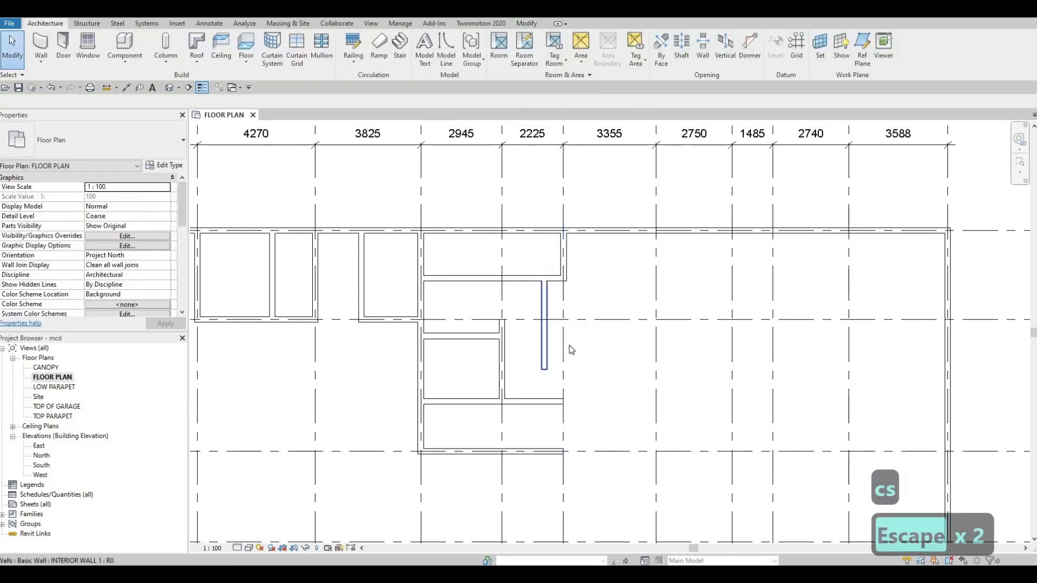
Step: Set the distance between the new wall crossing grid B and grid 7 to 1000
left_click(544, 346)
scroll(564, 367, "up", 2)
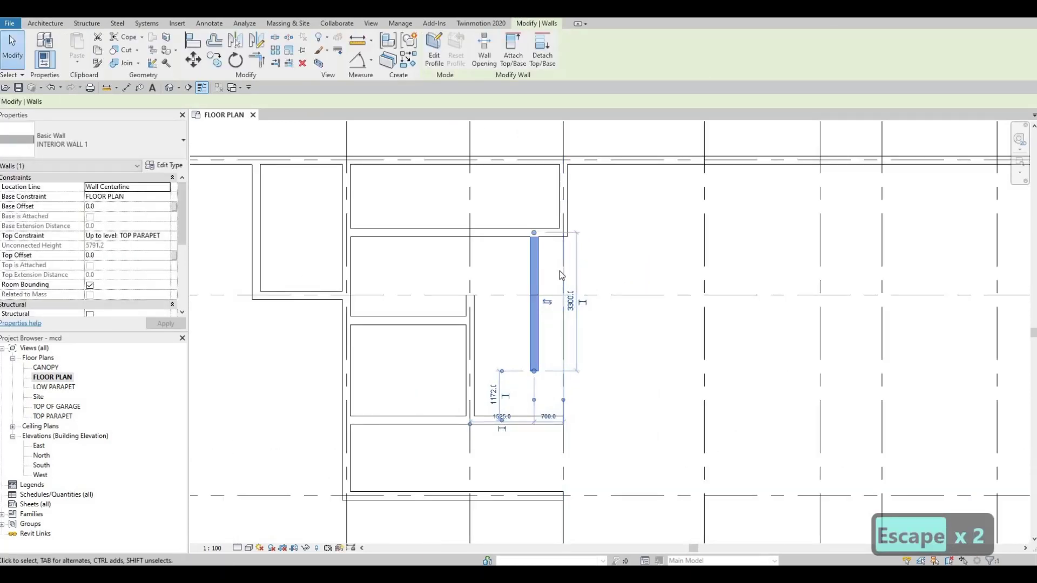
scroll(559, 302, "down", 4)
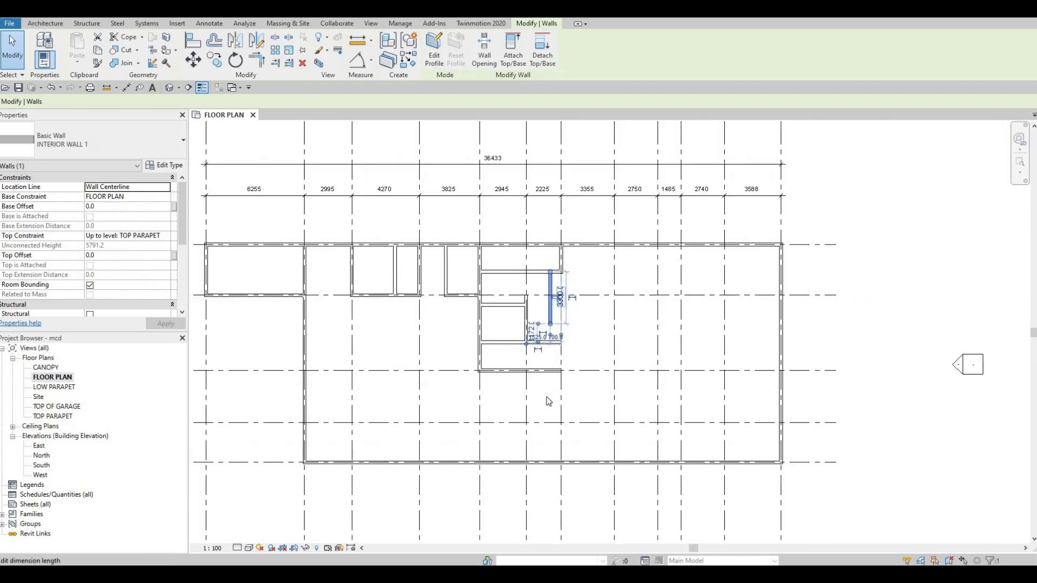
scroll(548, 397, "down", 1)
scroll(546, 405, "up", 4)
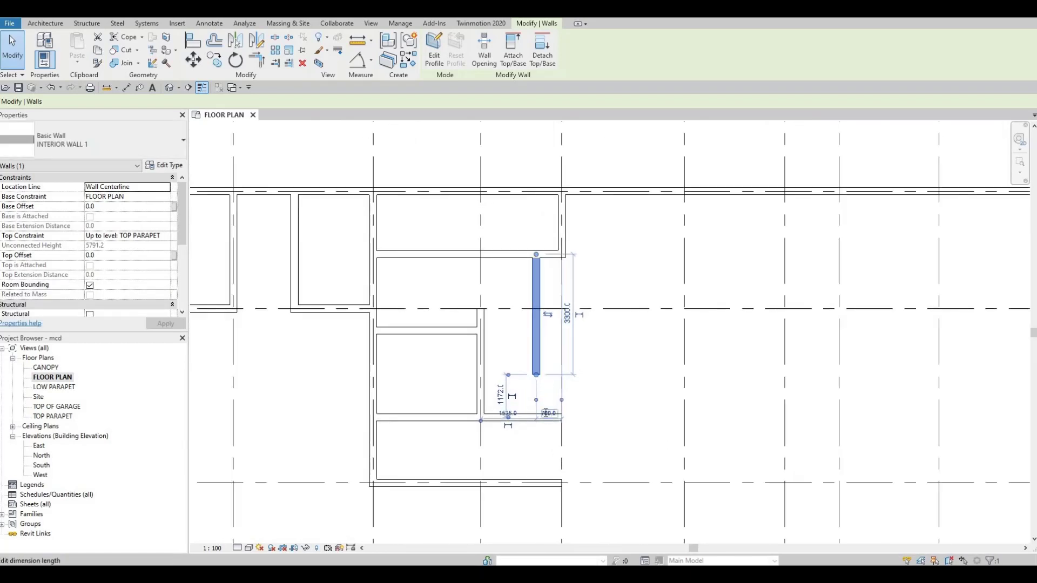
left_click(543, 414)
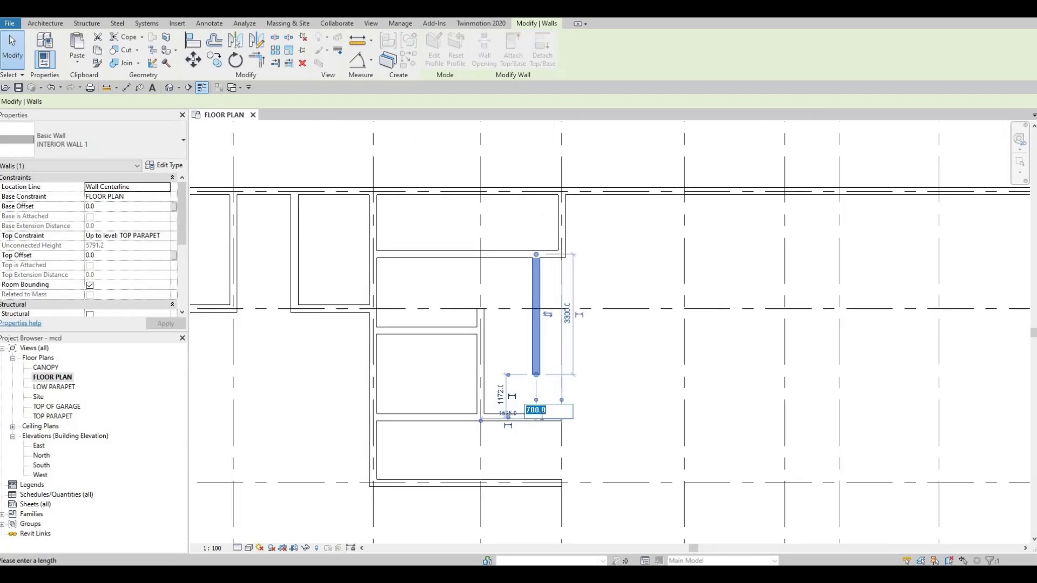
type("100")
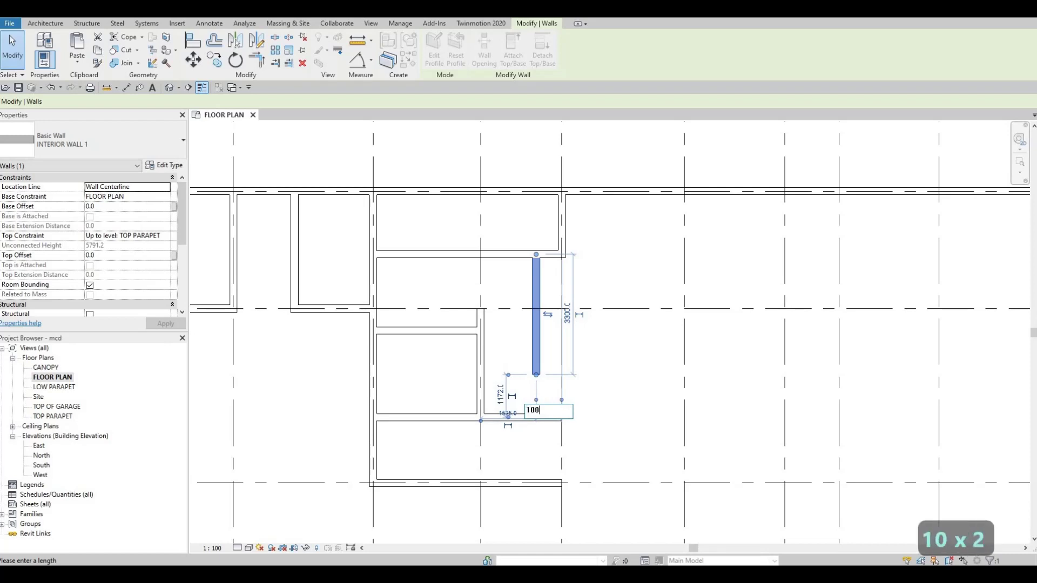
type("0")
key("Return")
key("Escape")
key("Escape")
key("Escape")
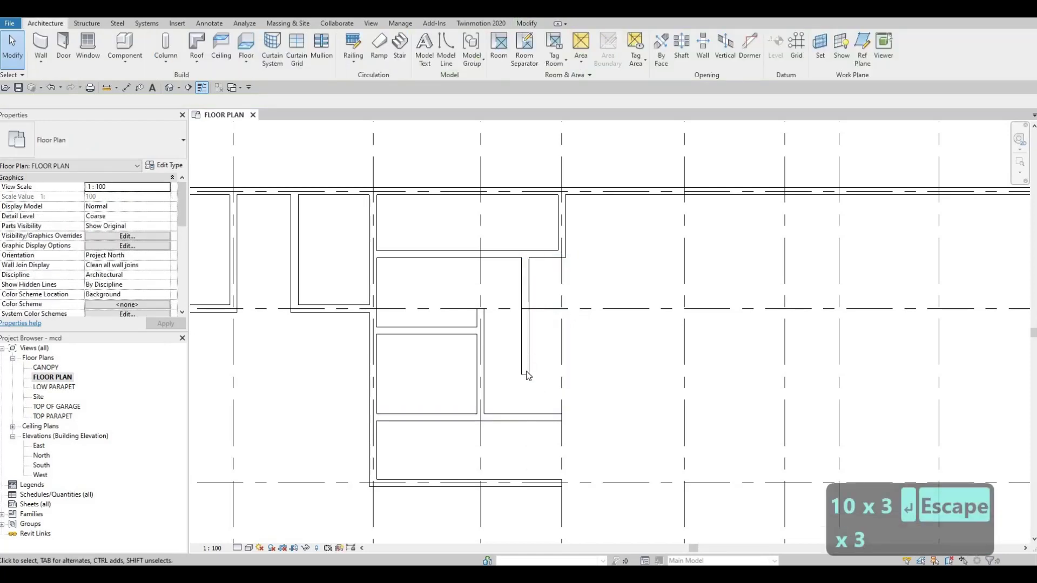
Step: Shorten the wall 1000 from grid 7 to about 1800 so that it ends just past grid B
left_click(525, 335)
key("r")
key("o")
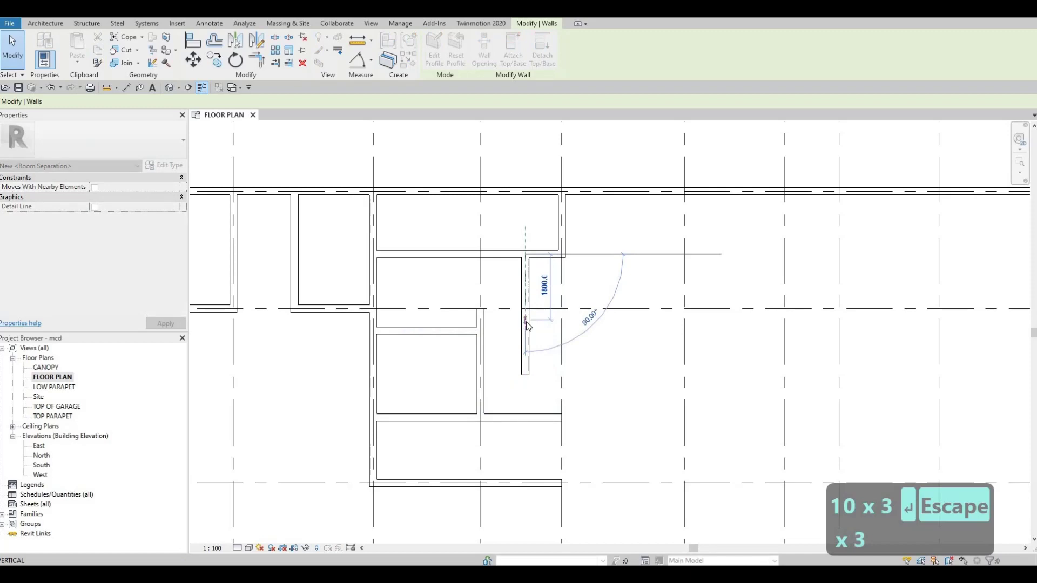
key("Escape")
key("Escape")
scroll(527, 320, "up", 3)
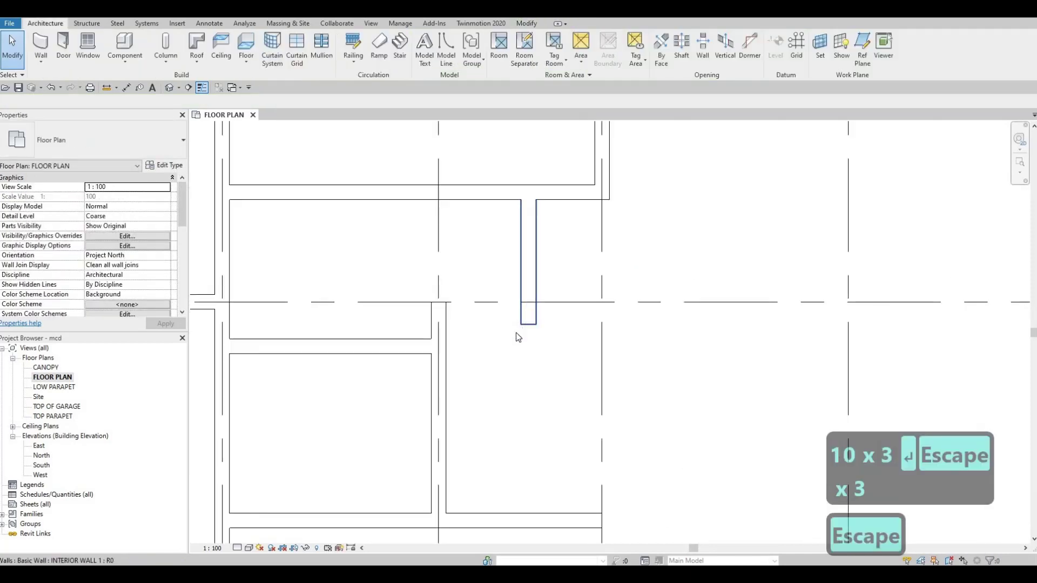
Step: Extend the horizontal wall just below grid B past grid 6 to meet the end of the shortened wall in a corner
left_click(528, 316)
left_click(419, 349)
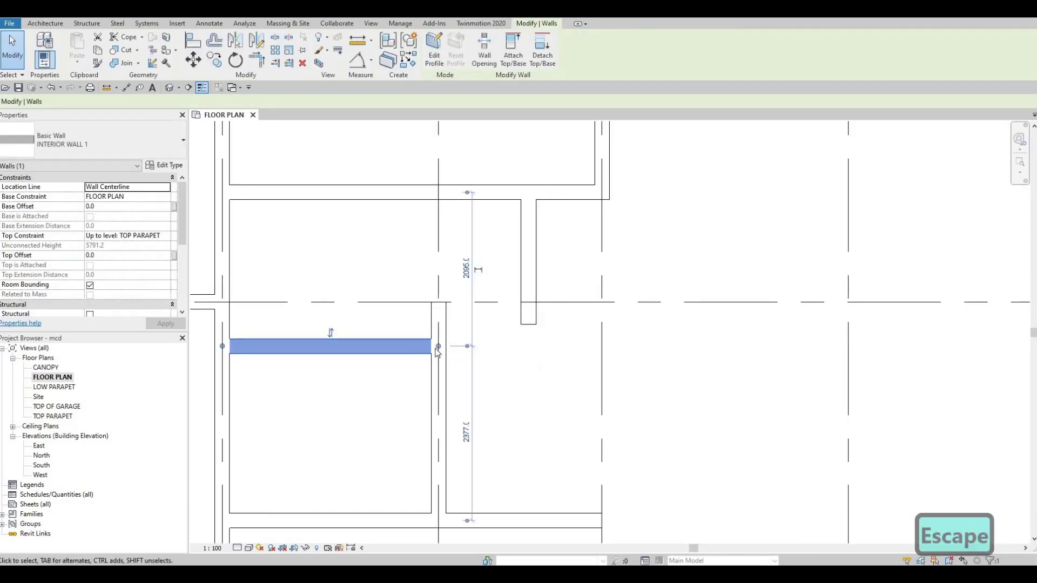
left_click_drag(442, 347, 558, 355)
left_click(533, 323)
key("Escape")
scroll(550, 351, "down", 3)
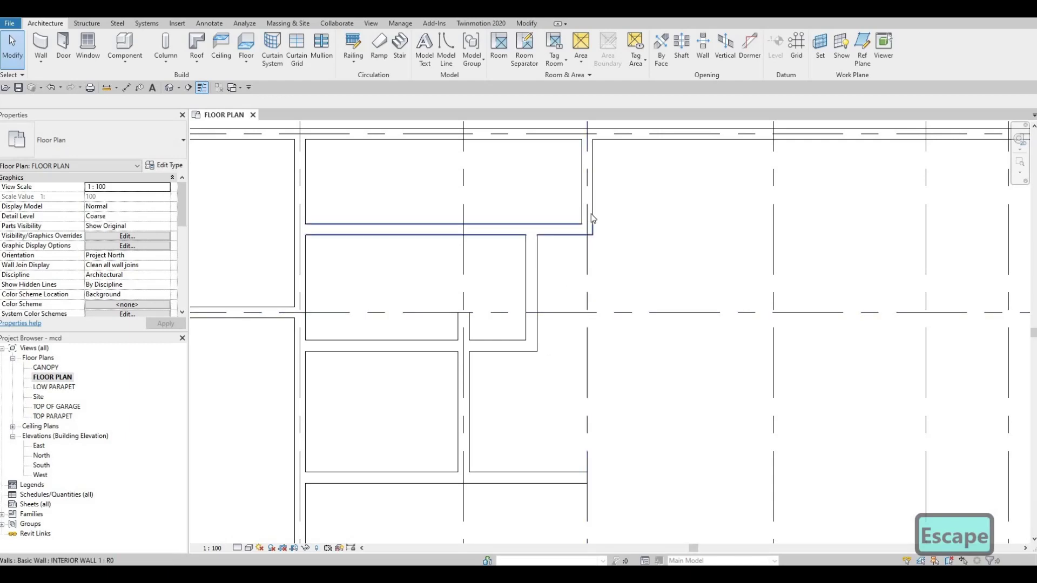
Step: Lengthen the grid 7 wall past grid B to about 4700
left_click_drag(588, 233, 592, 344)
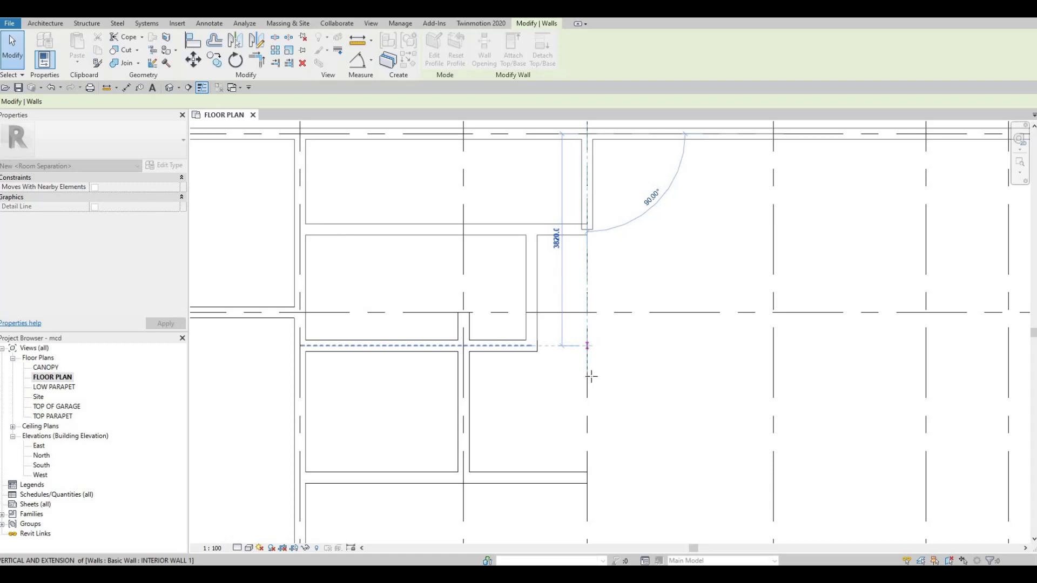
left_click(588, 395)
key("Escape")
key("Escape")
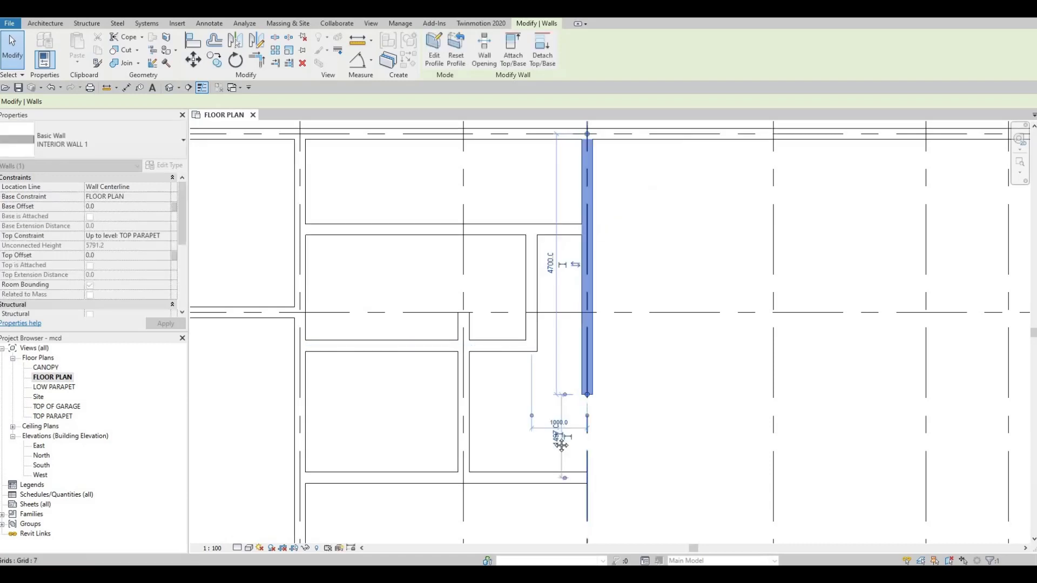
scroll(591, 409, "up", 2)
key("Escape")
key("Escape")
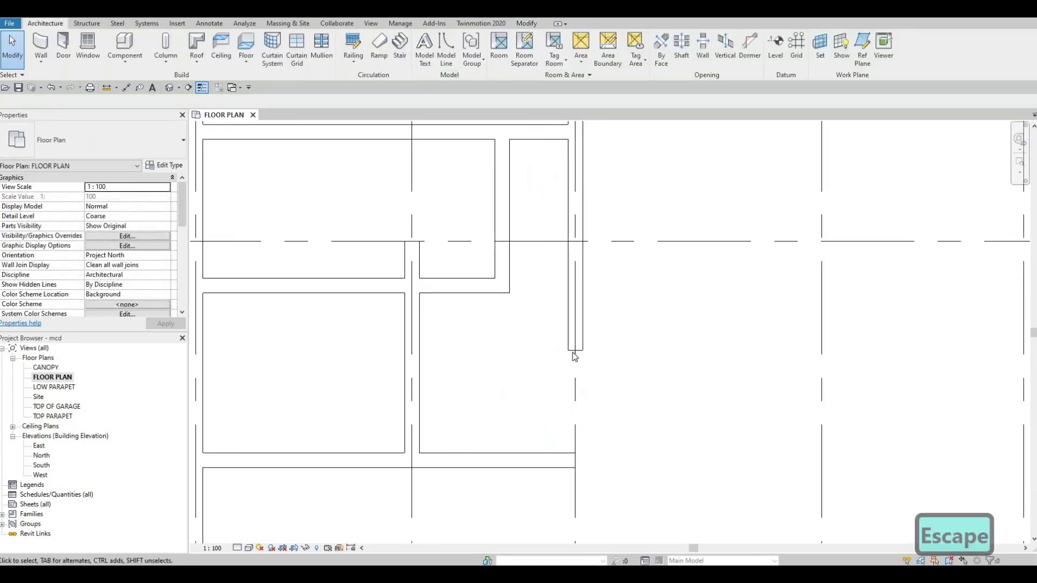
Step: Set the distance between the grid 7 wall's free end and the horizontal wall 1800 from grid C to 1120
left_click(574, 346)
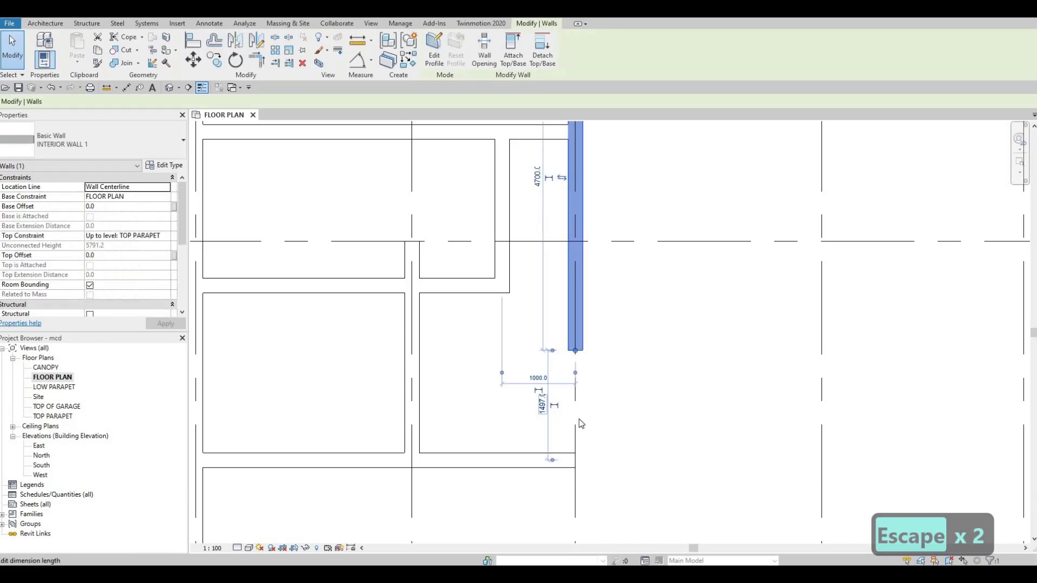
left_click(542, 403)
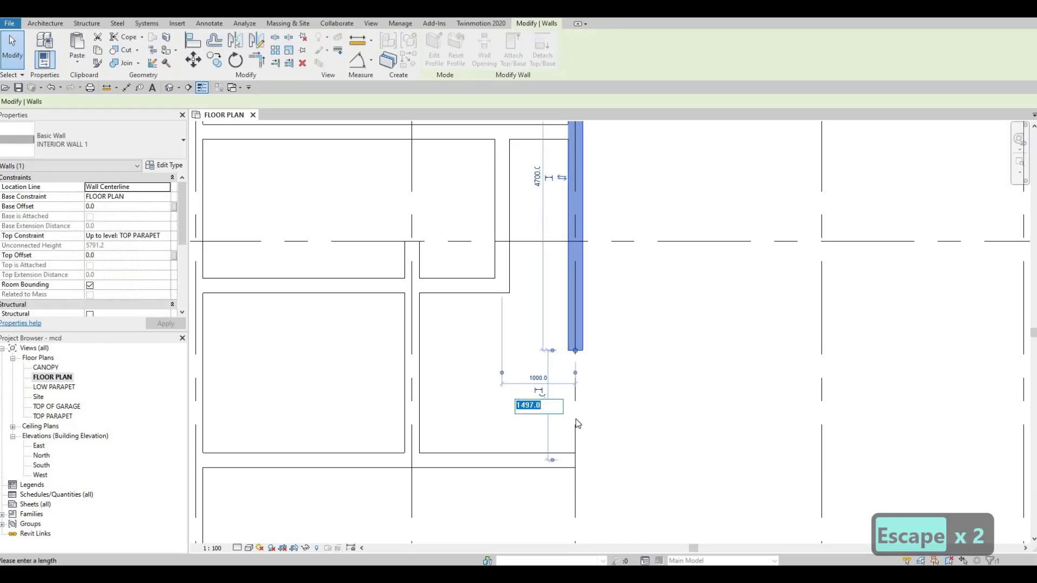
type("1120")
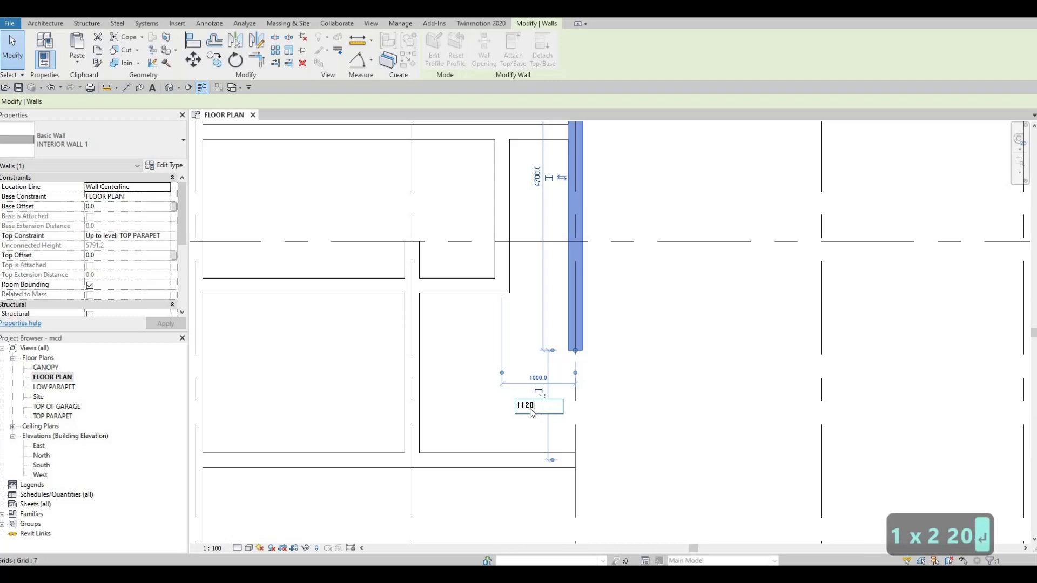
key("Return")
key("Escape")
key("Escape")
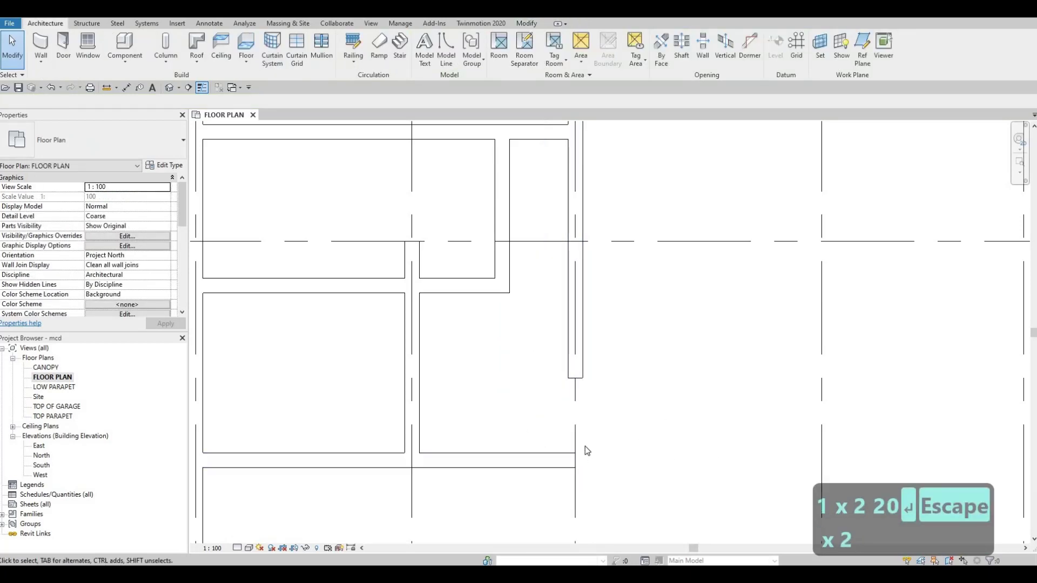
Step: Draw an INTERIOR WALL 1 wall about 1600 long along grid B, starting at grid 7 and running towards grid 8
scroll(546, 419, "down", 1)
scroll(548, 384, "down", 2)
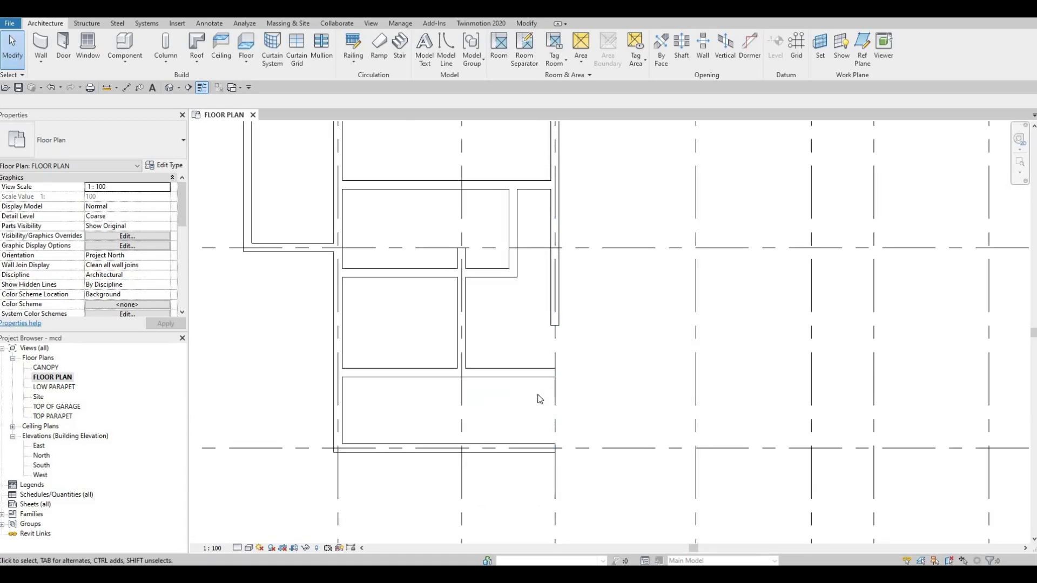
middle_click_drag(543, 343, 540, 328)
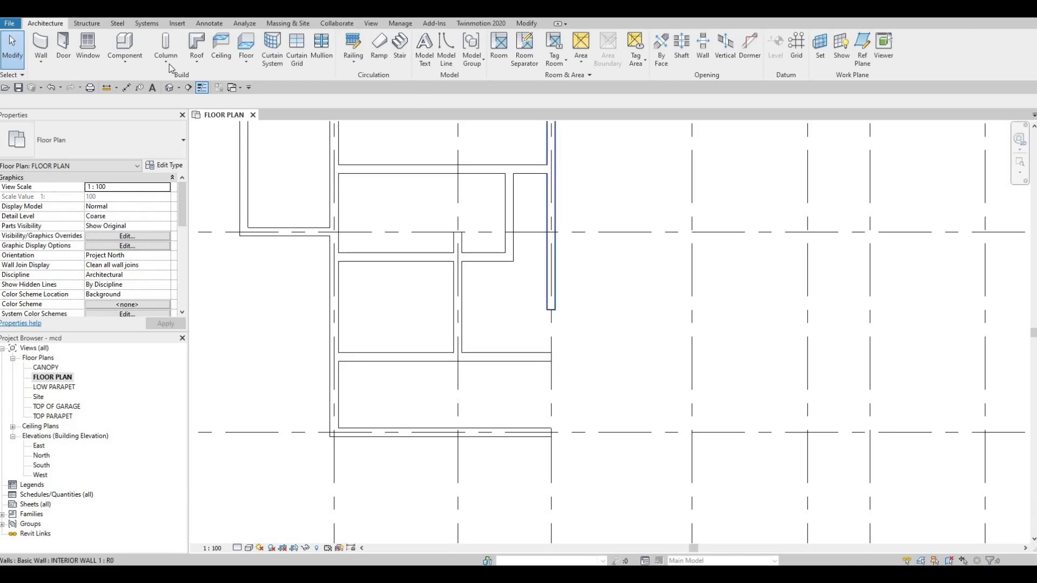
left_click(43, 47)
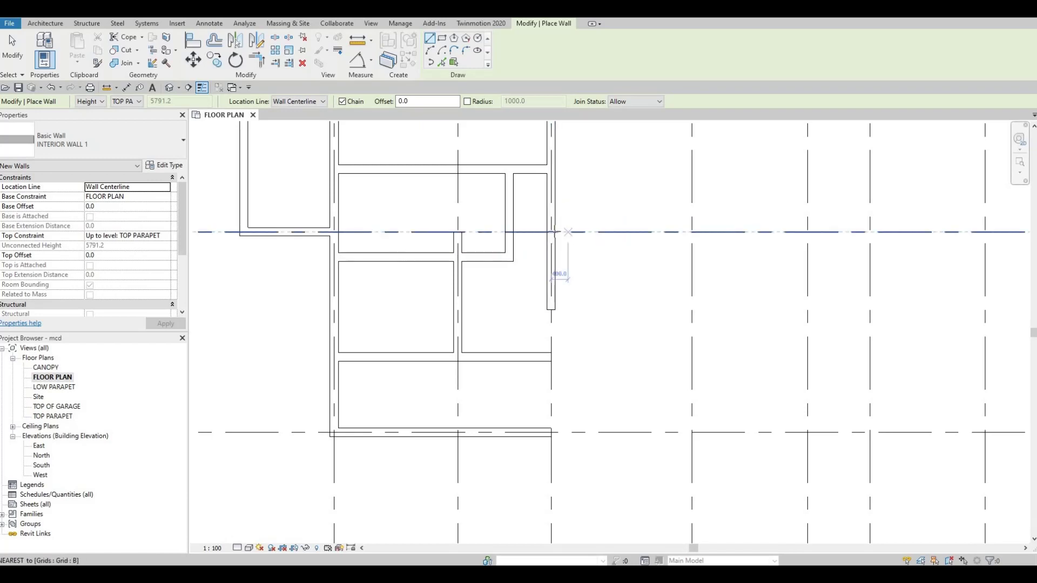
left_click(552, 233)
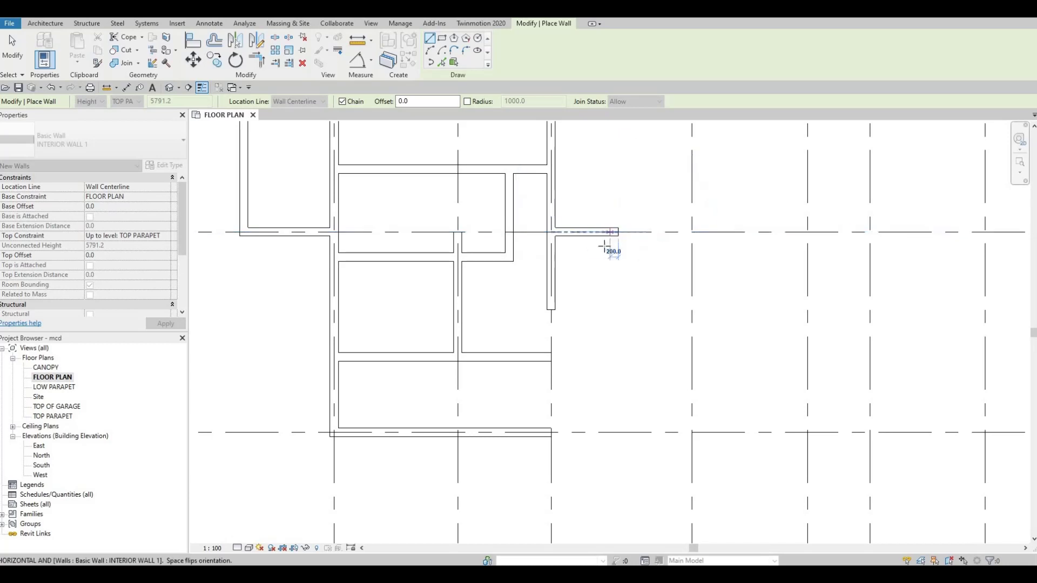
left_click(618, 232)
key("Escape")
key("Escape")
key("Escape")
Step: Set the length of the new grid B wall starting at grid 7 to 1650
left_click(595, 233)
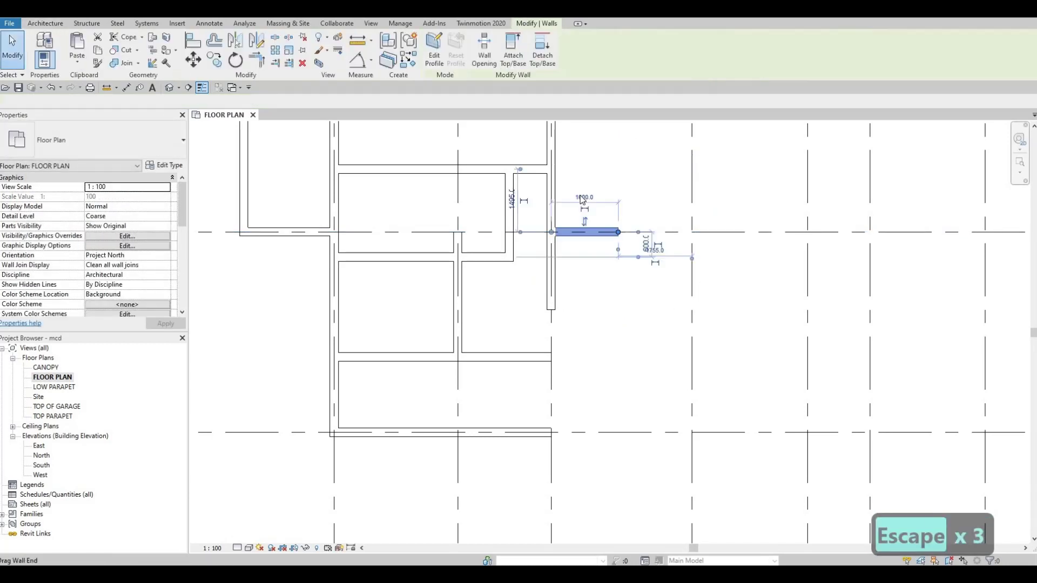
left_click(580, 195)
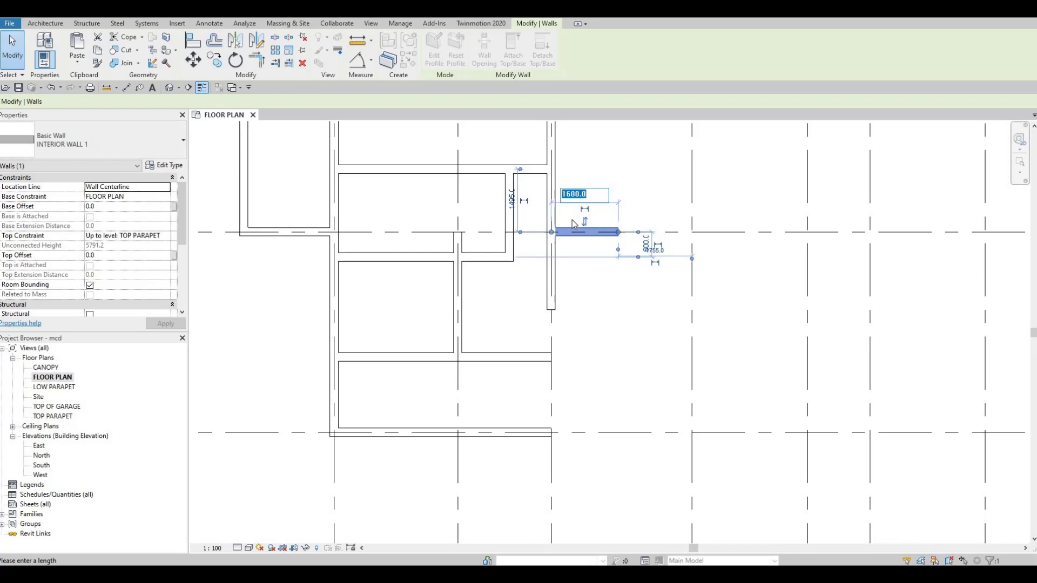
key("F1")
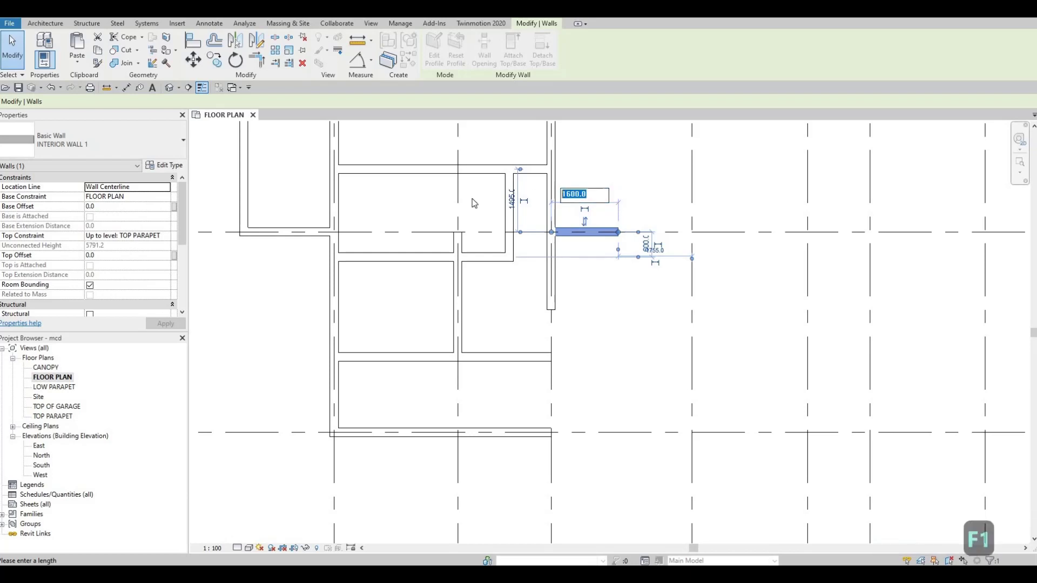
type("1650")
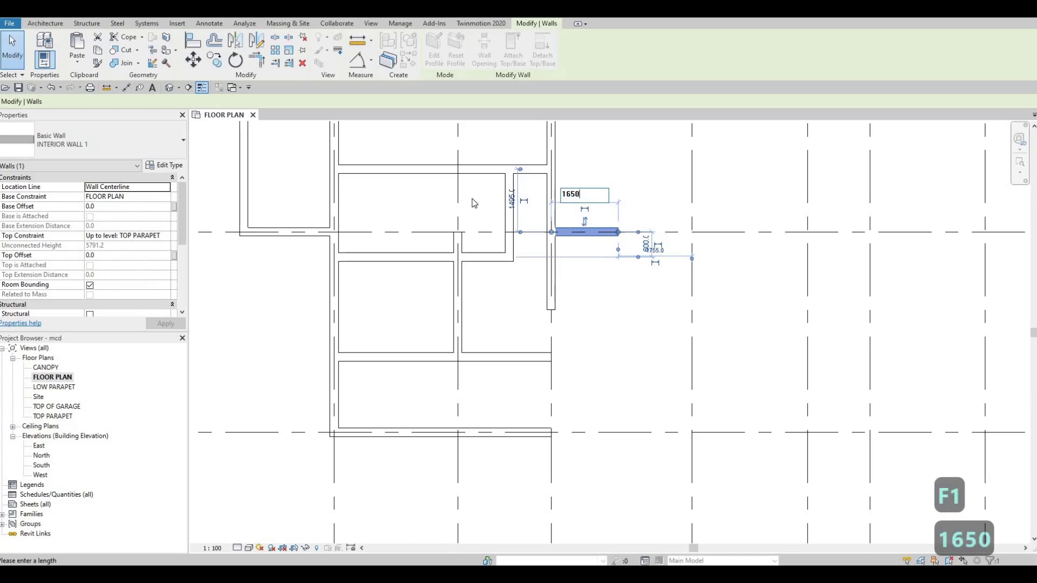
key("Return")
key("Escape")
key("Escape")
Step: Set the length of the grid B wall between grids 7 and 8 to 1350
left_click(594, 232)
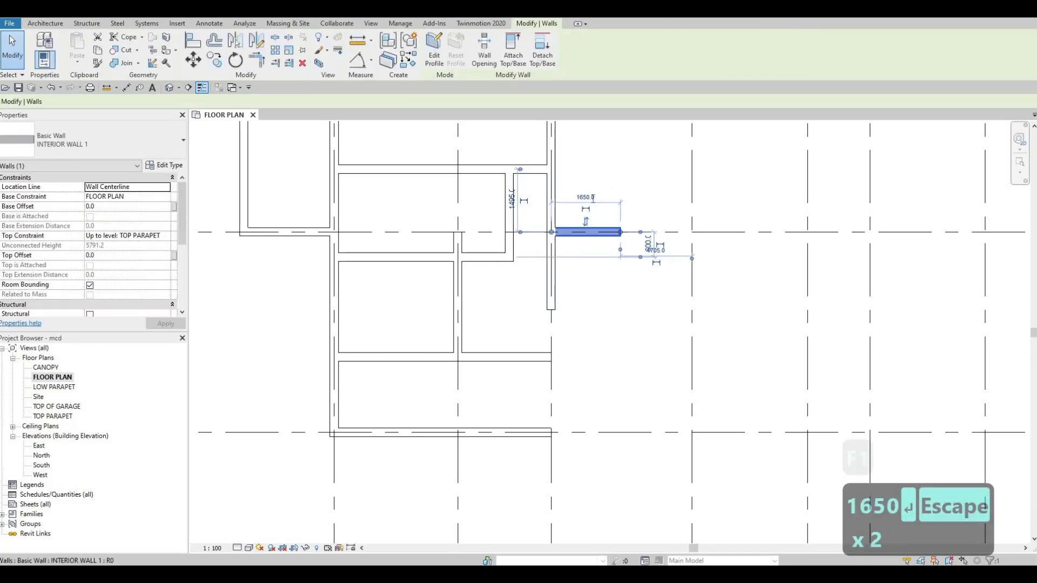
left_click(575, 194)
type("13")
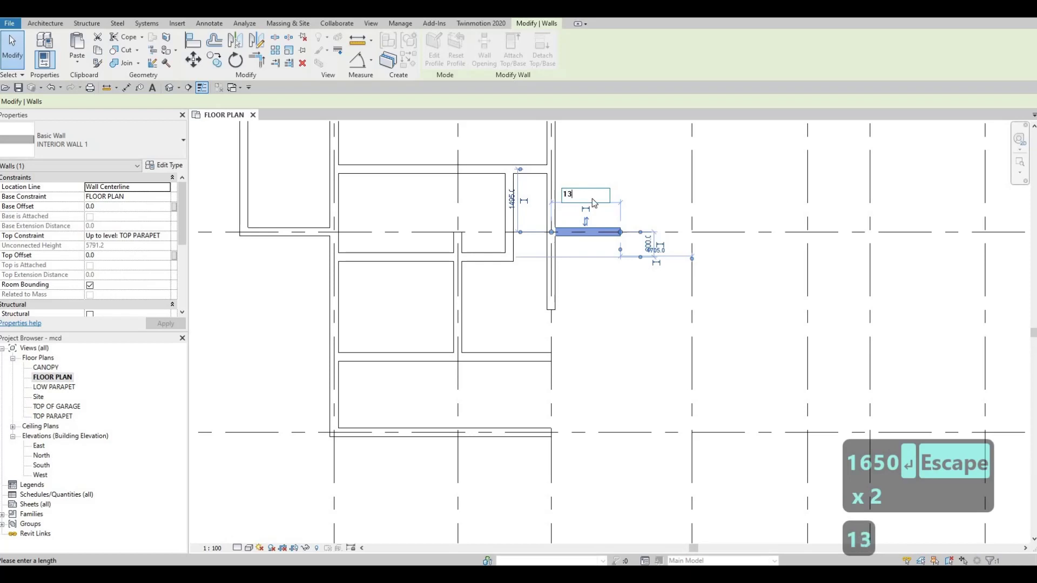
type("50")
key("Return")
key("Escape")
key("Escape")
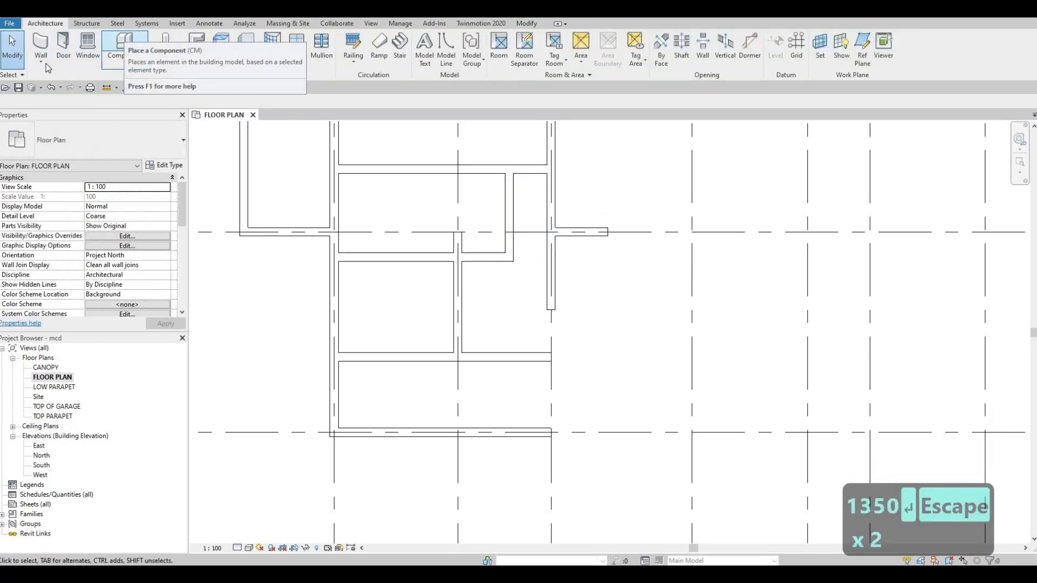
Step: Draw an L-shaped INTERIOR WALL 1 run from the 1350 wall, about 1600 towards grid C, ending in a short leg towards grid 8
left_click(42, 46)
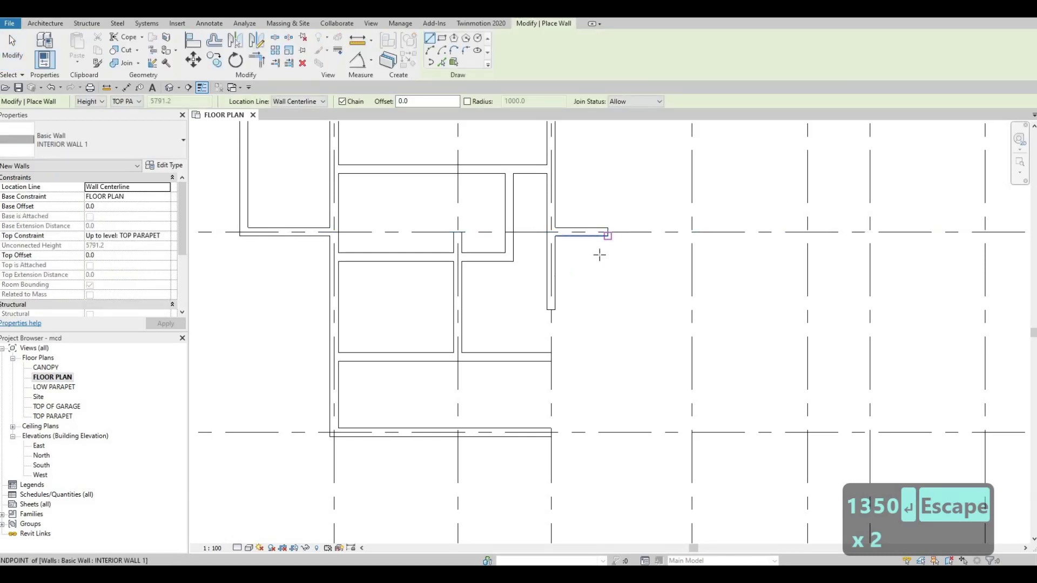
left_click(587, 236)
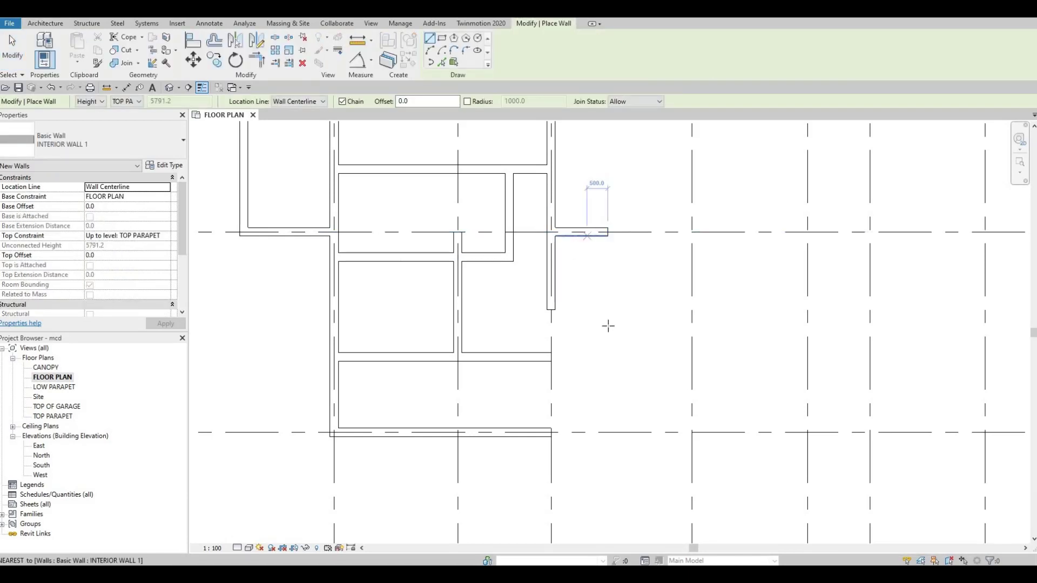
left_click(587, 236)
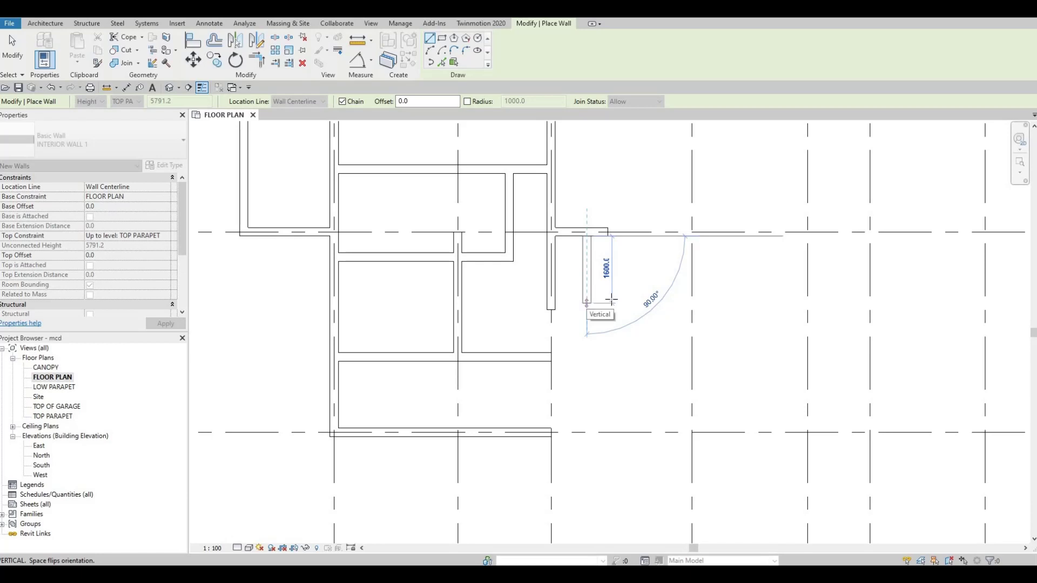
left_click(611, 300)
left_click(620, 303)
key("Escape")
key("Escape")
key("Escape")
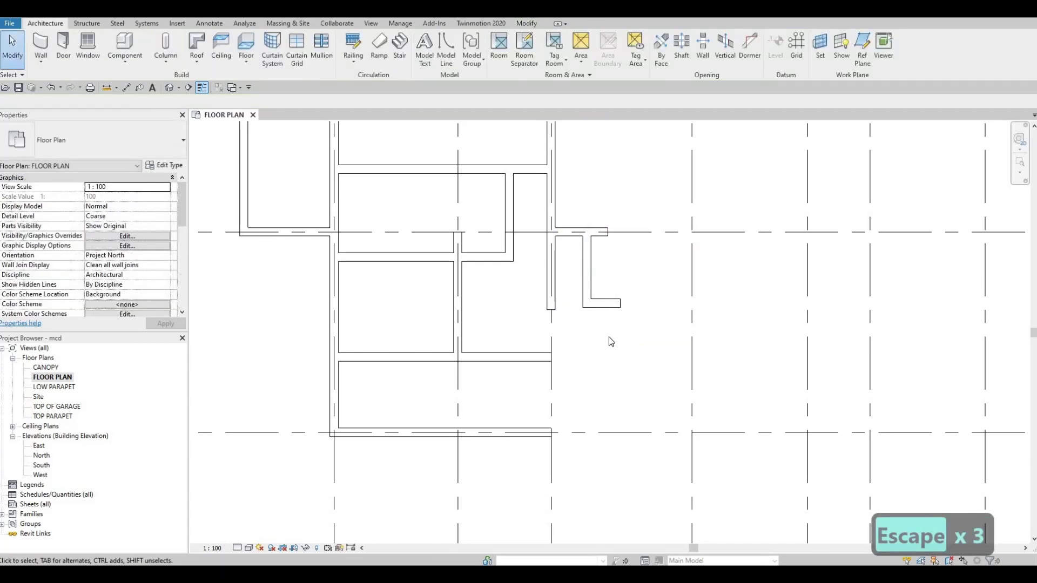
Step: Align the lower face of the L-shaped run's short horizontal leg with the free end of the grid 7 wall
key("a")
key("l")
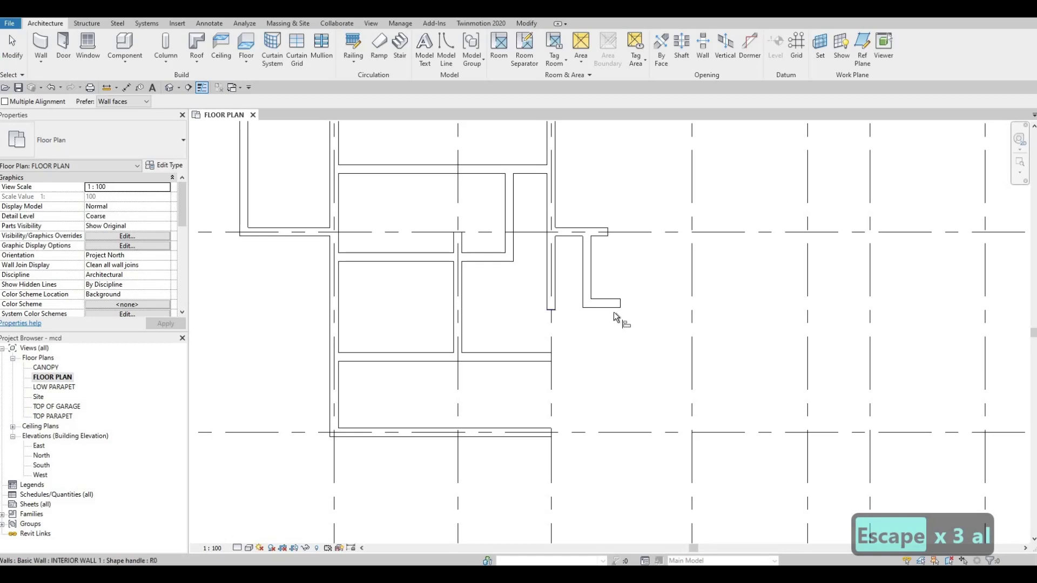
left_click(609, 309)
key("Escape")
key("Escape")
key("Escape")
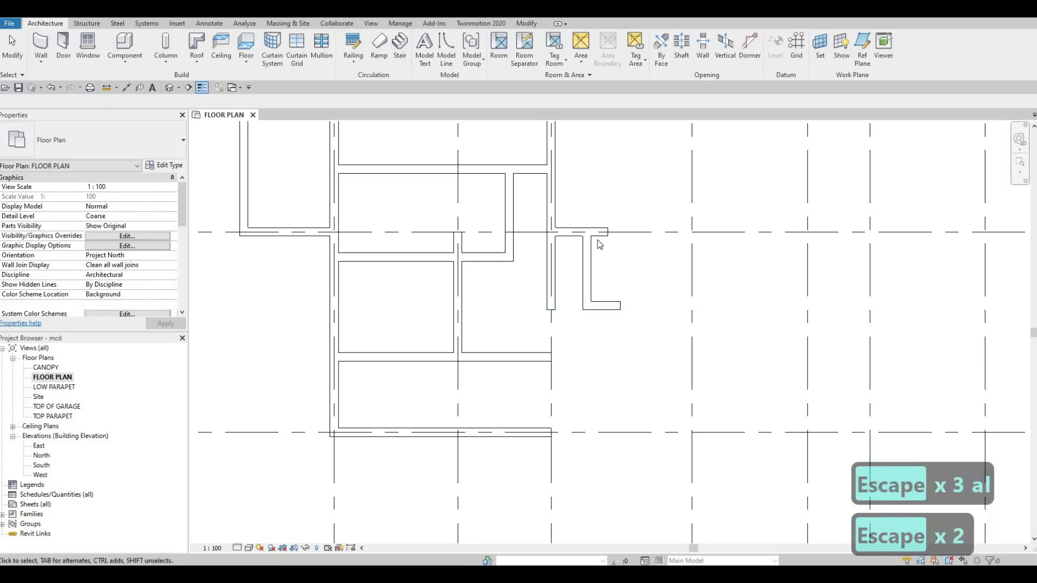
key("Escape")
key("Escape")
Step: Set the distance from grid 7 to the L-shaped run's vertical leg to 730
left_click(587, 281)
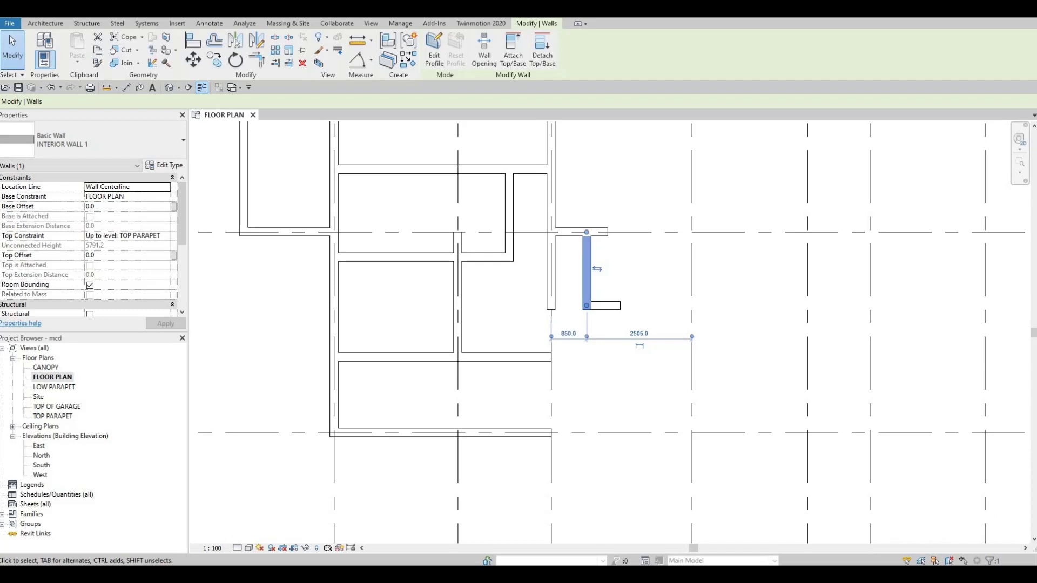
key("F1")
key("F1")
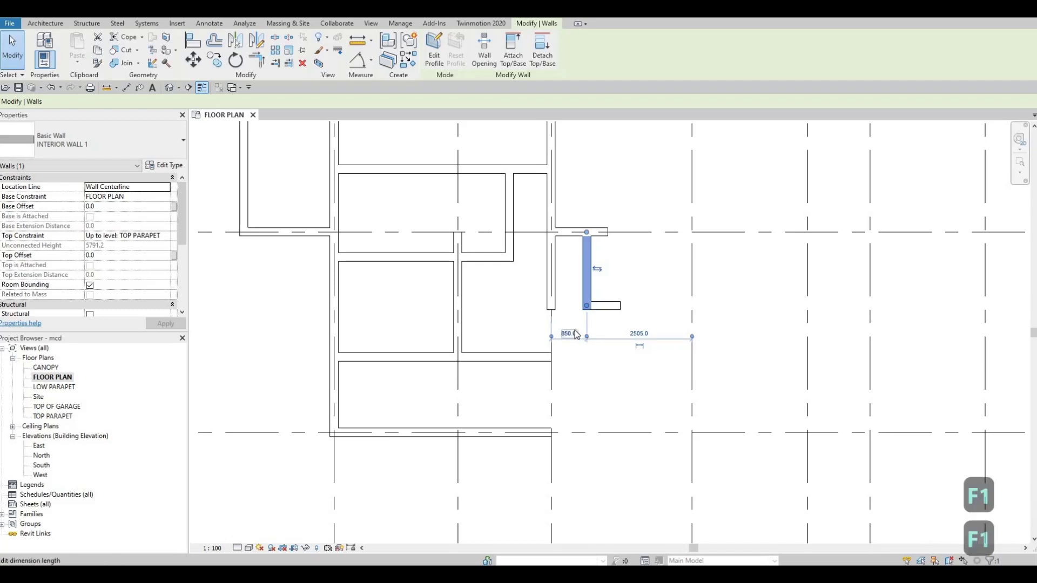
left_click(575, 335)
type("730")
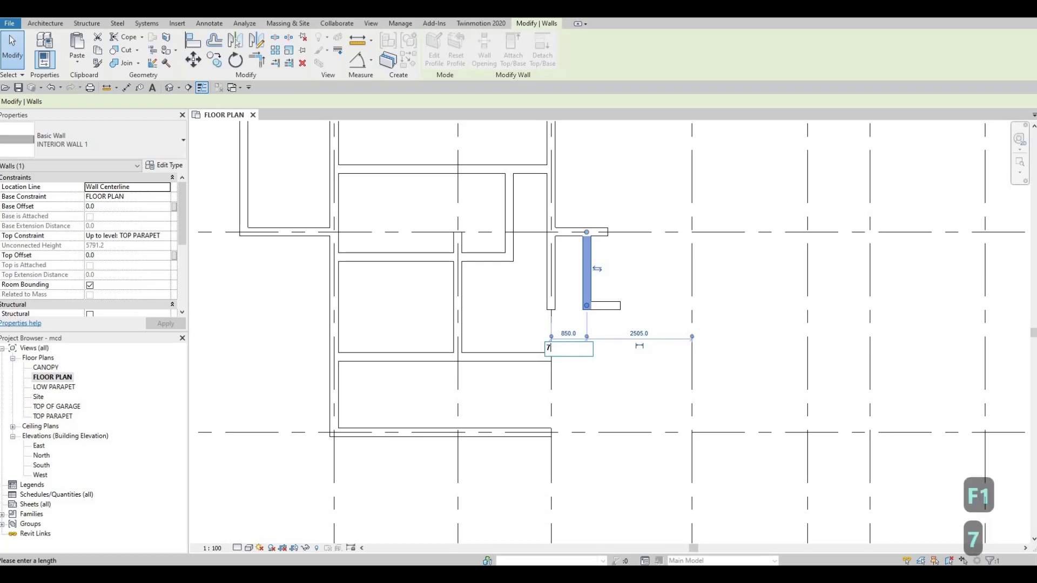
key("Return")
key("Escape")
key("Escape")
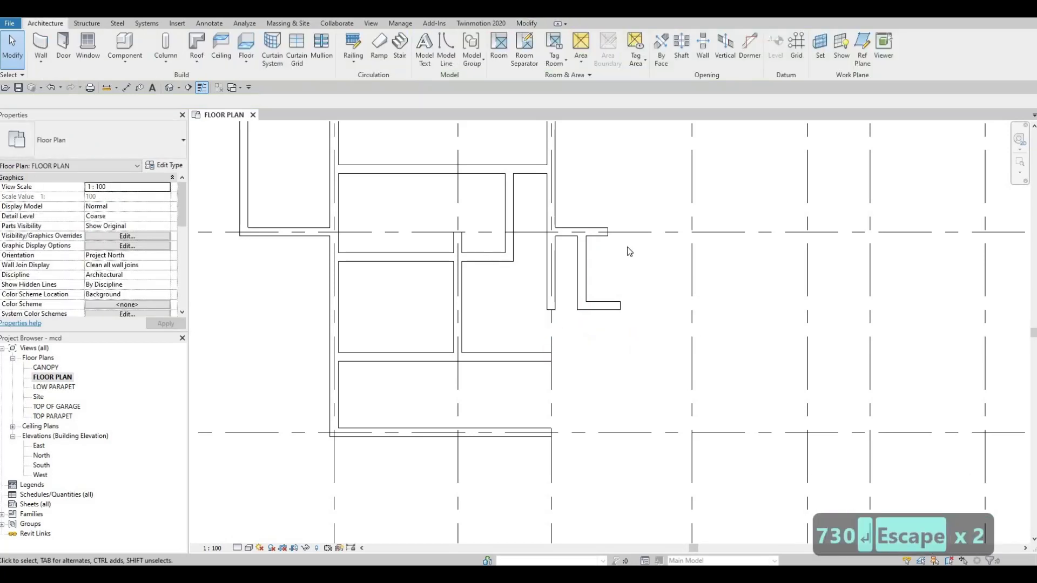
Step: Measure the clear gap between the facing sides of the grid 7 wall and the L-shaped run's vertical leg
key("F1")
key("Escape")
left_click(585, 261)
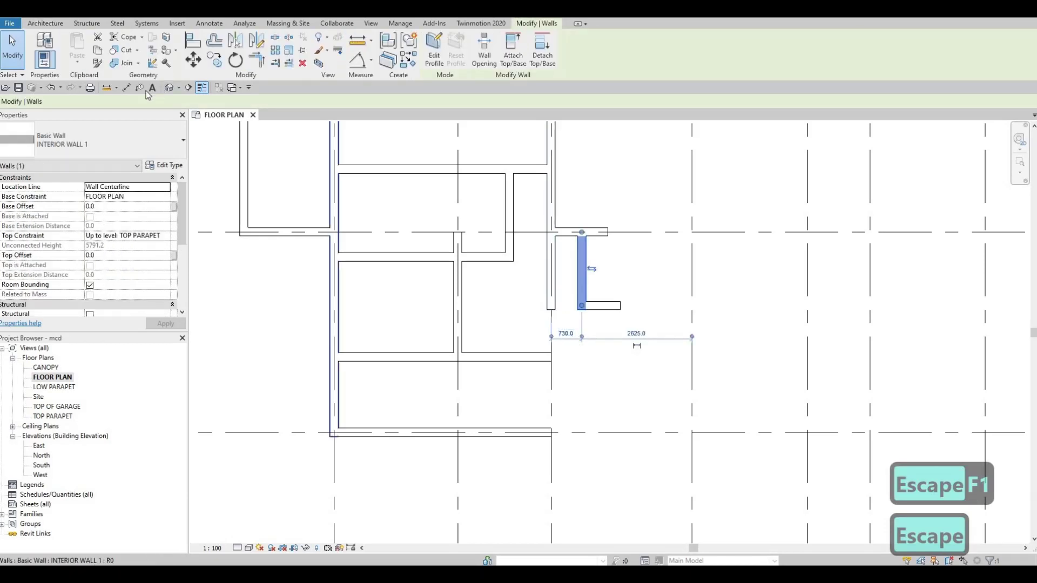
key("d")
key("i")
scroll(582, 241, "up", 2)
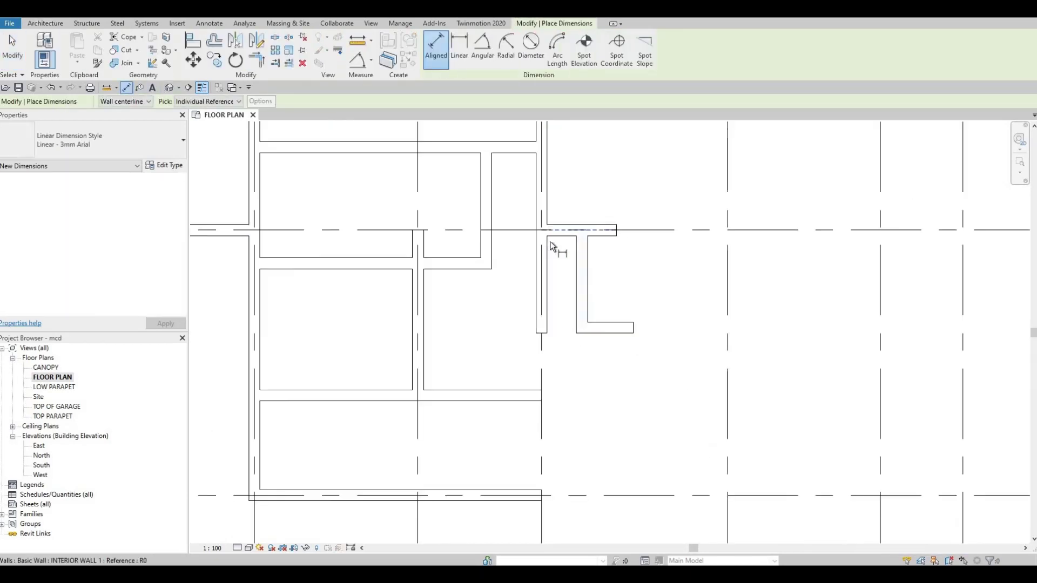
key("Tab")
key("Tab")
left_click(549, 249)
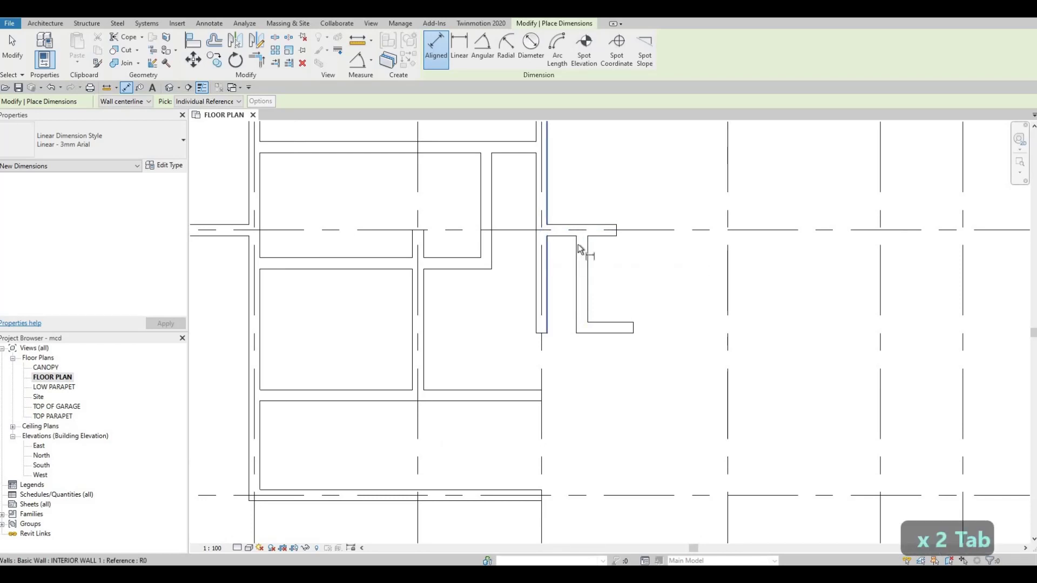
key("Tab")
left_click(576, 249)
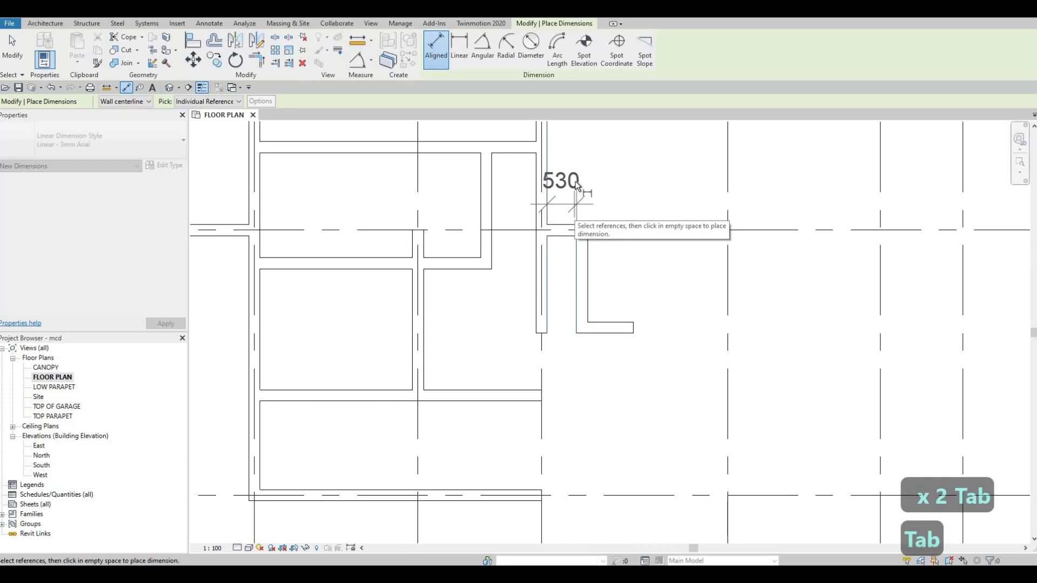
key("Escape")
key("Escape")
key("Escape")
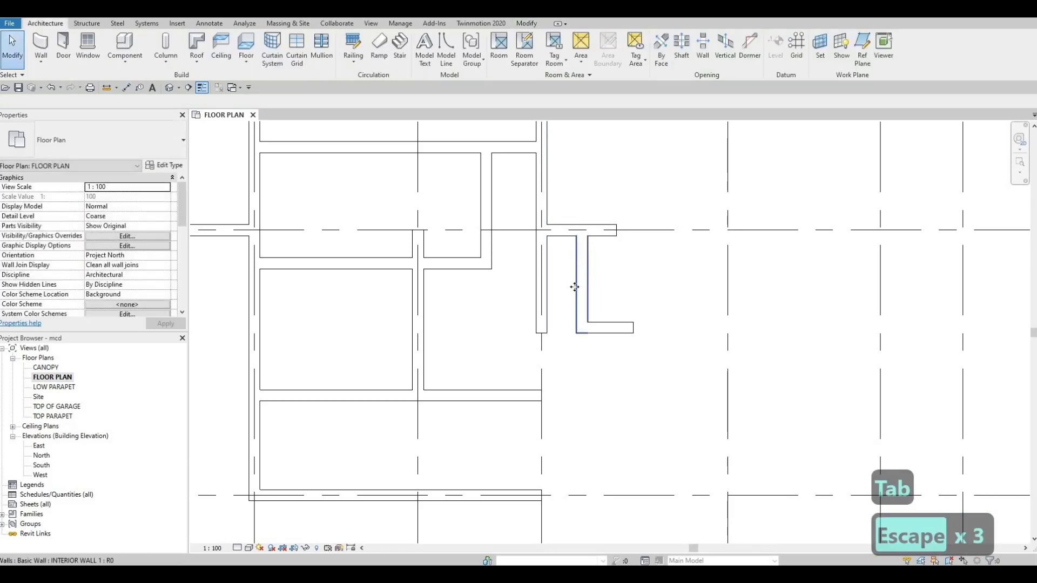
Step: Set the distance from grid 7 to the L-shaped run's vertical leg to 750
left_click(577, 286)
left_click(556, 357)
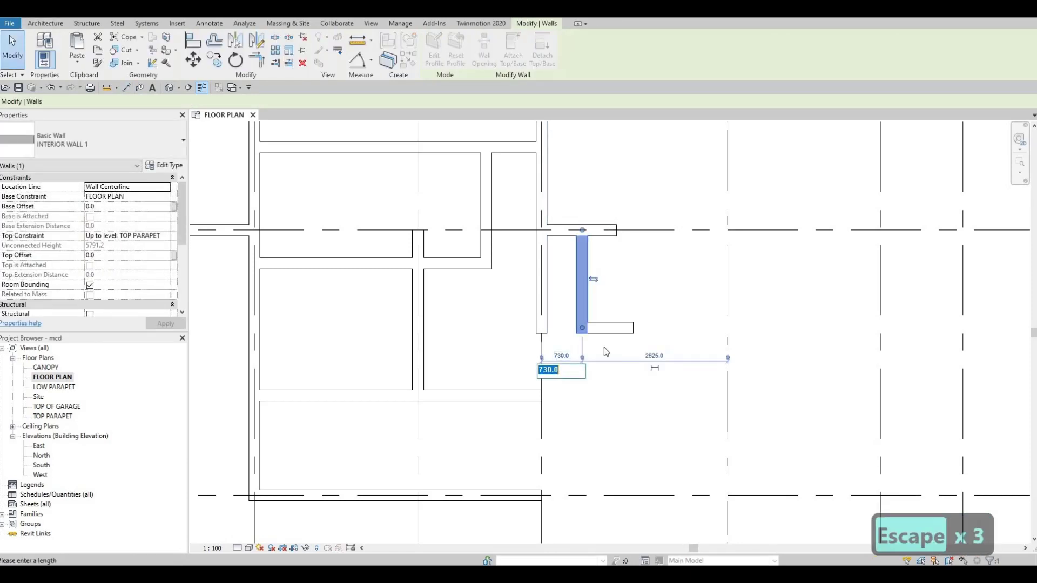
type("750")
key("Return")
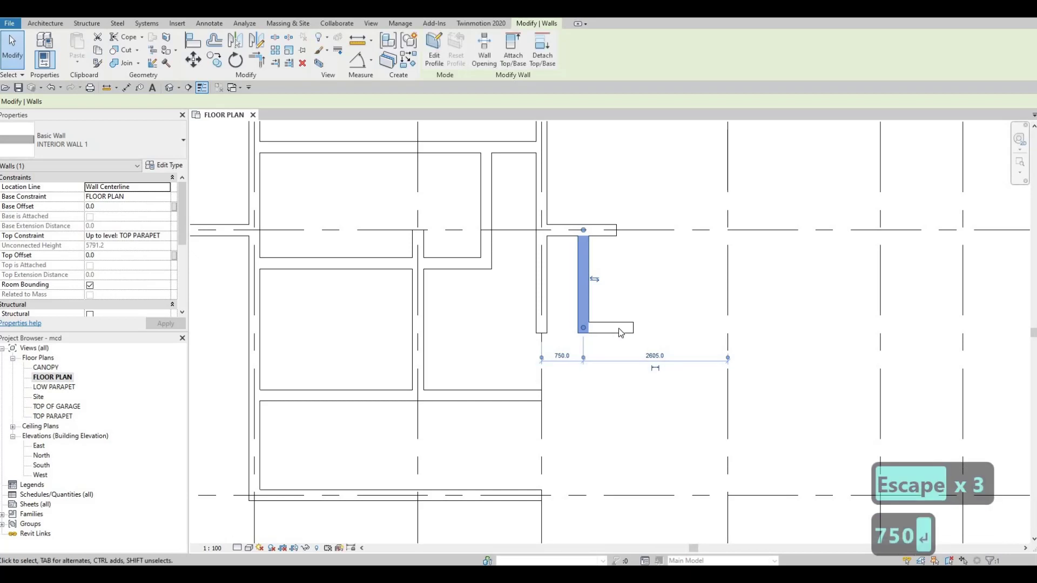
key("Escape")
key("Escape")
key("Escape")
Step: Align the free end of the L-shaped run's short leg with the end of the grid B wall above it
left_click(619, 328)
key("Escape")
key("a")
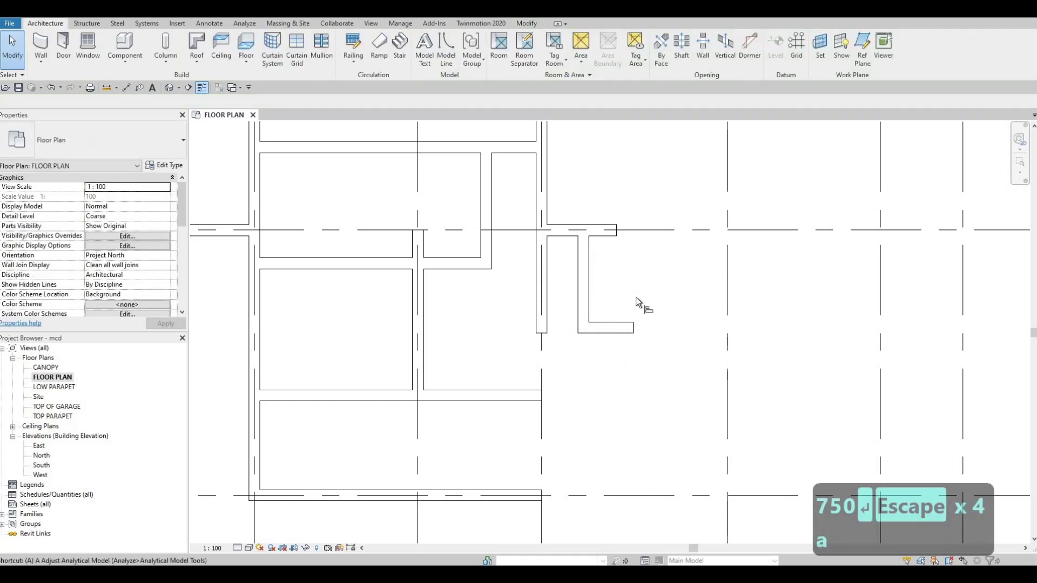
key("l")
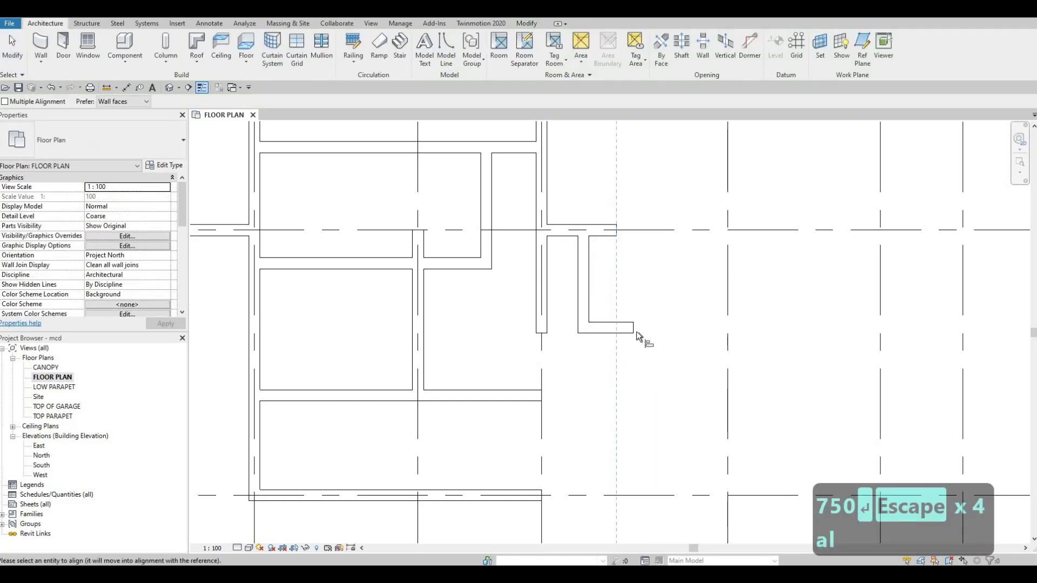
key("Escape")
scroll(515, 264, "down", 3)
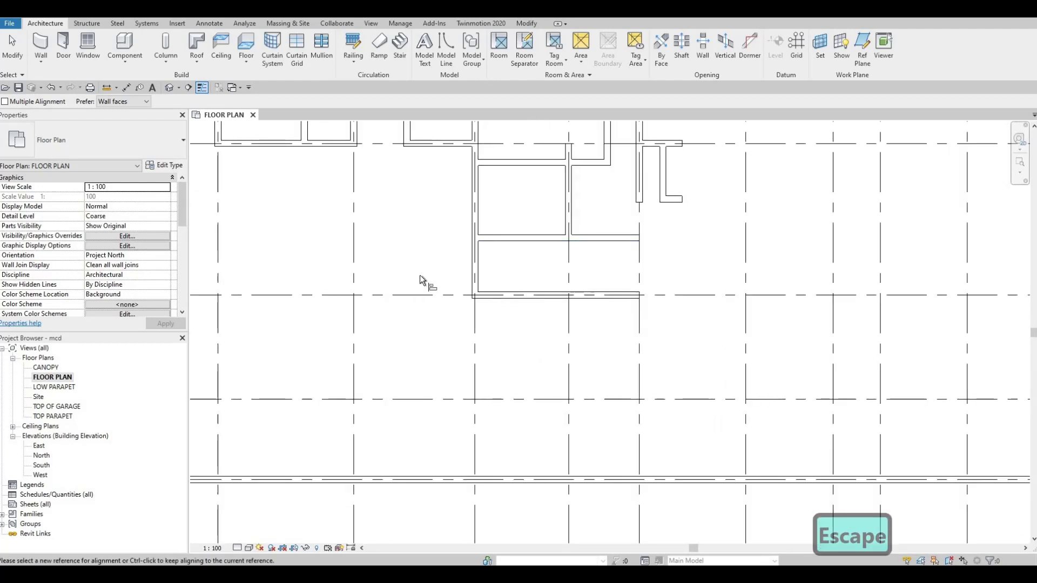
middle_click_drag(582, 277, 521, 257)
key("Escape")
key("Escape")
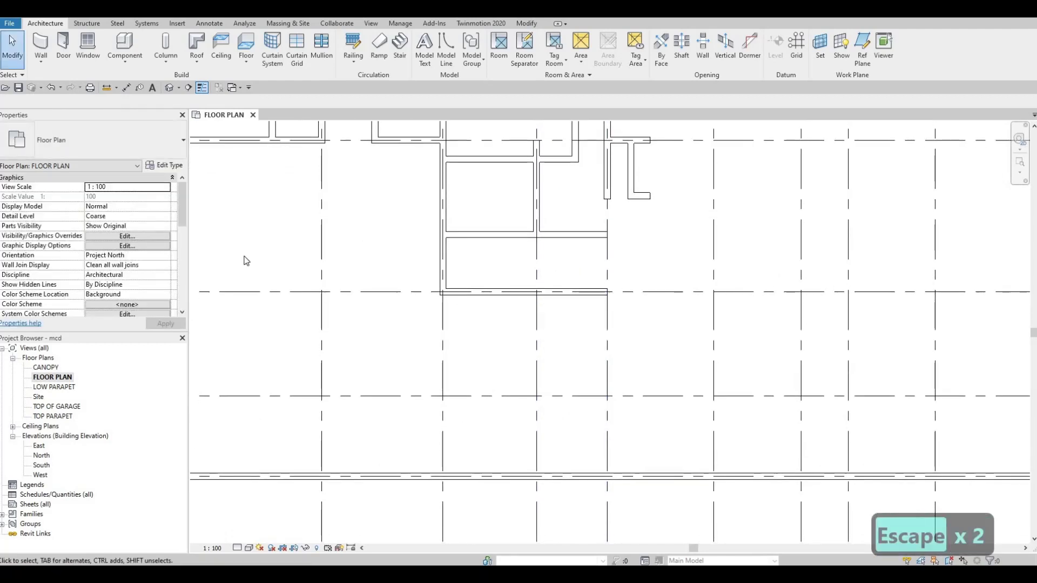
Step: Draw an 1800 long vertical INTERIOR WALL 1 from the lowest partition to the grid C wall, in line with the vertical wall above
left_click(41, 47)
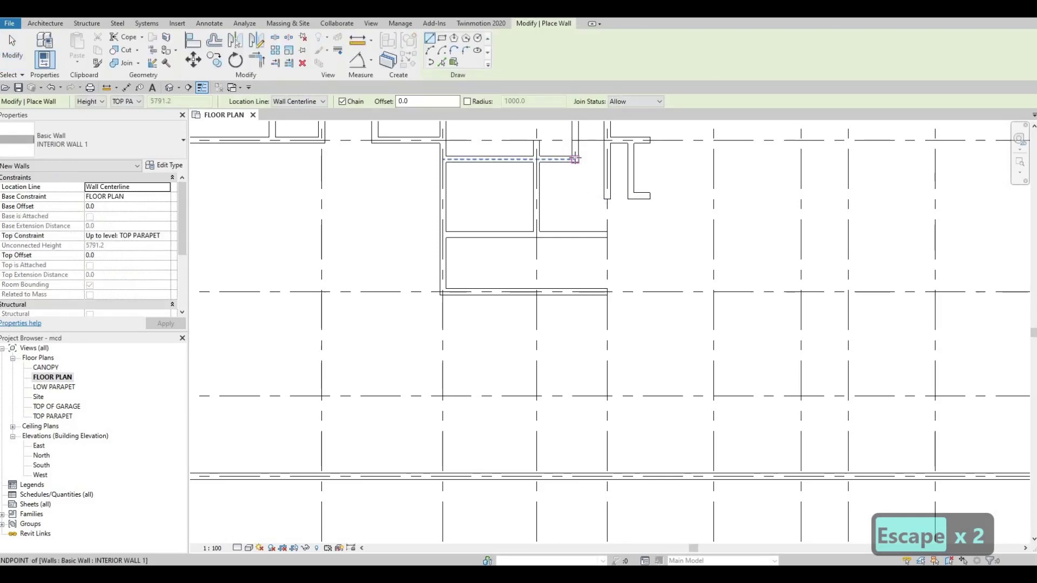
left_click(575, 231)
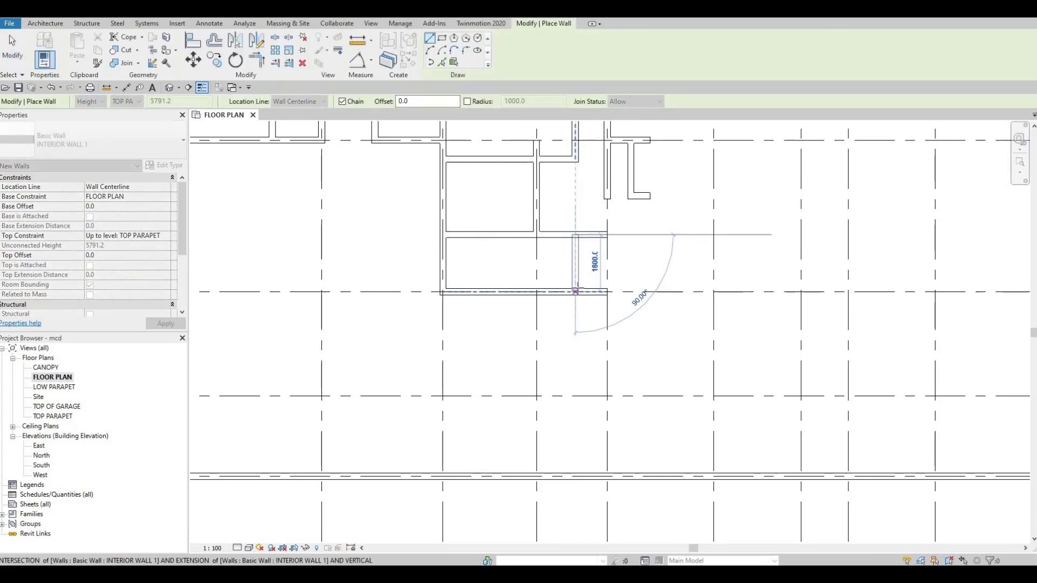
key("Escape")
key("Escape")
key("Escape")
Step: Extend the free end of the partition above the new vertical wall slightly past grid 7
middle_click_drag(582, 197, 541, 293)
scroll(512, 288, "up", 1)
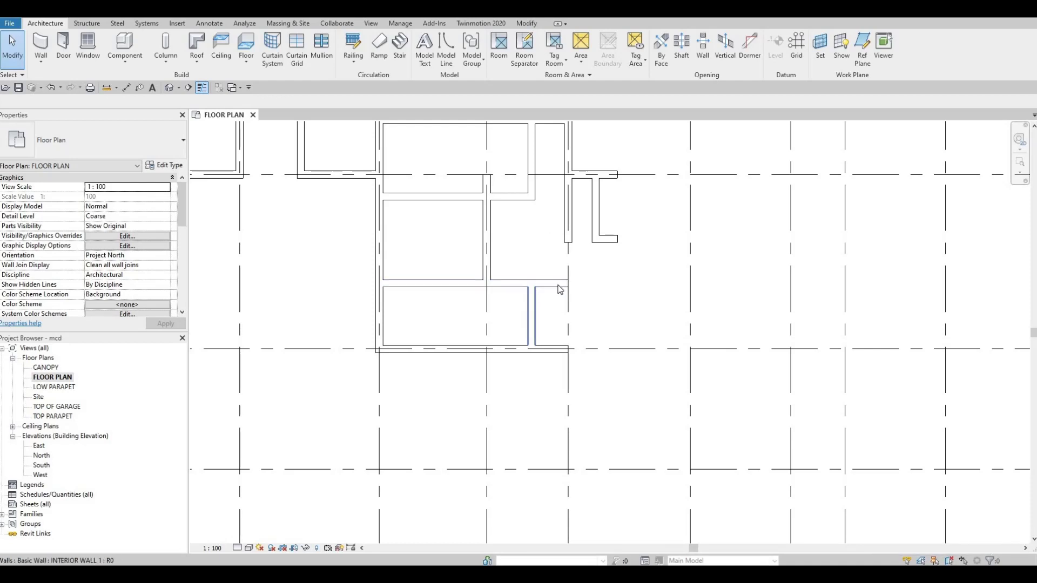
left_click(505, 284)
left_click_drag(505, 284, 576, 283)
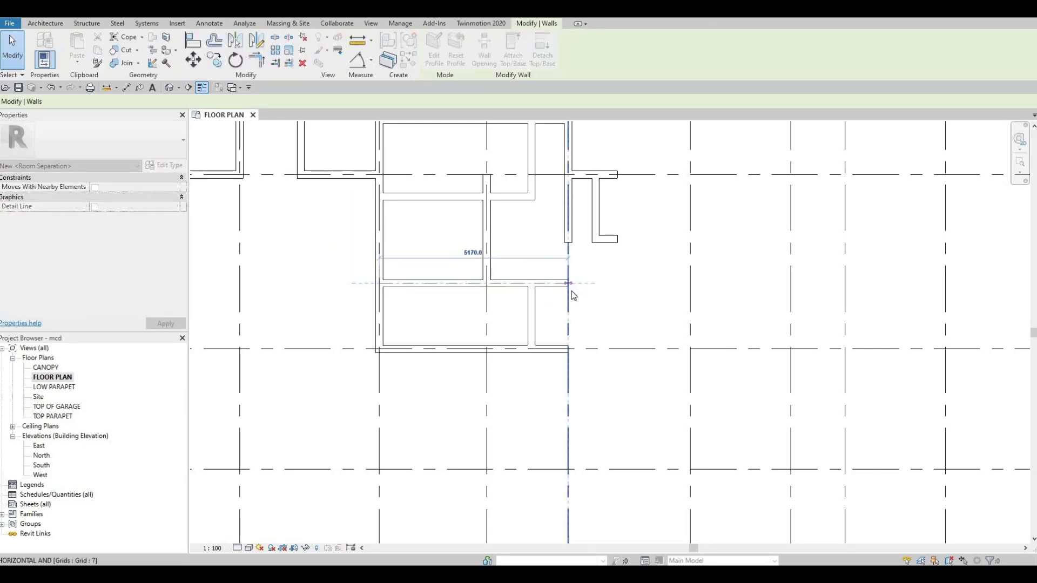
key("Escape")
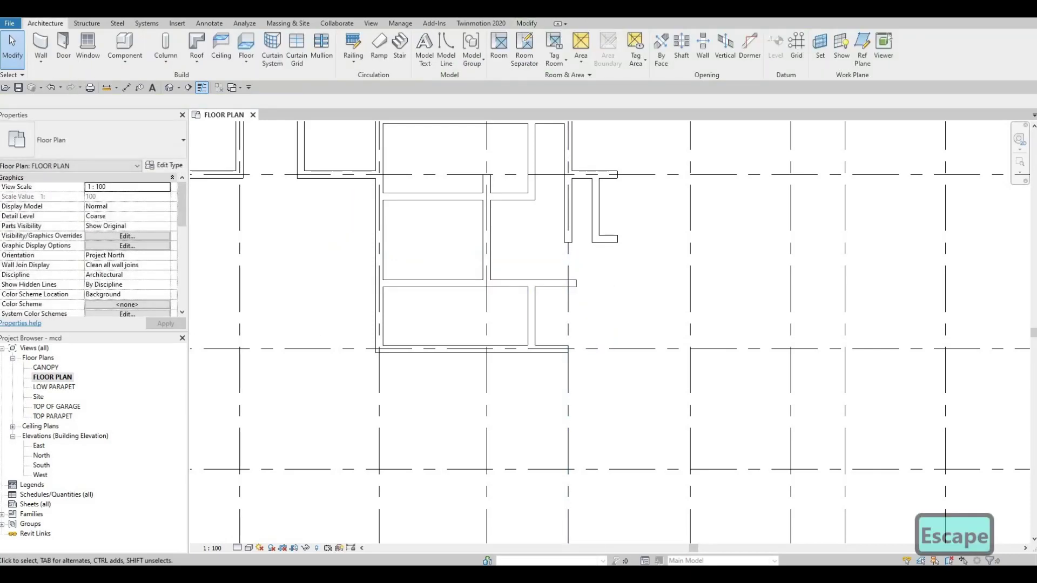
Step: Pull the partition's free end back to form a corner with the new vertical wall
scroll(591, 262, "up", 2)
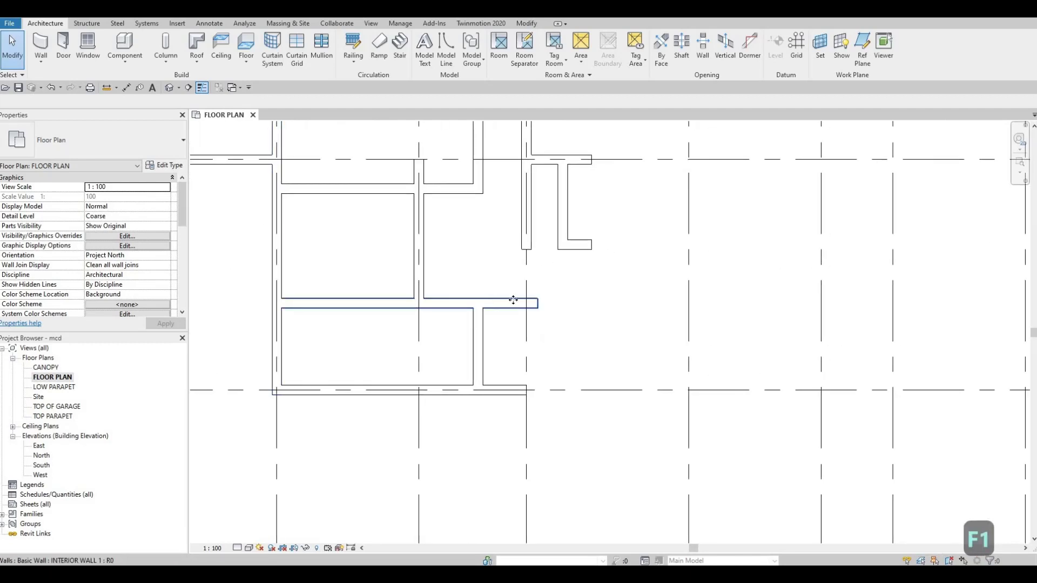
left_click(519, 306)
left_click_drag(538, 303, 478, 303)
key("Escape")
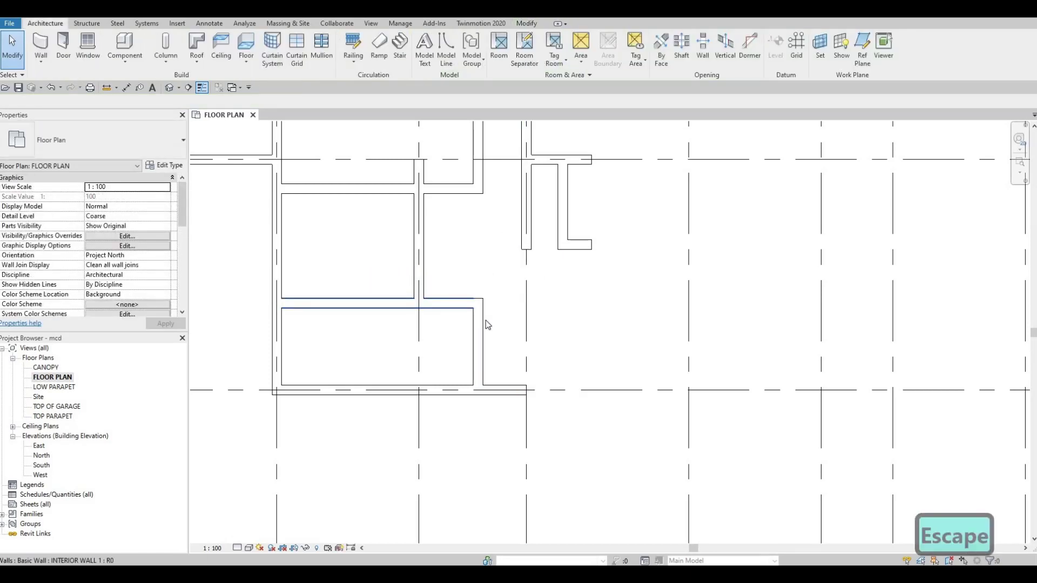
Step: Extend the new vertical wall's upper end past the partition to an overall length of 2700 from grid C
left_click(478, 311)
left_click_drag(478, 303, 478, 260)
key("Escape")
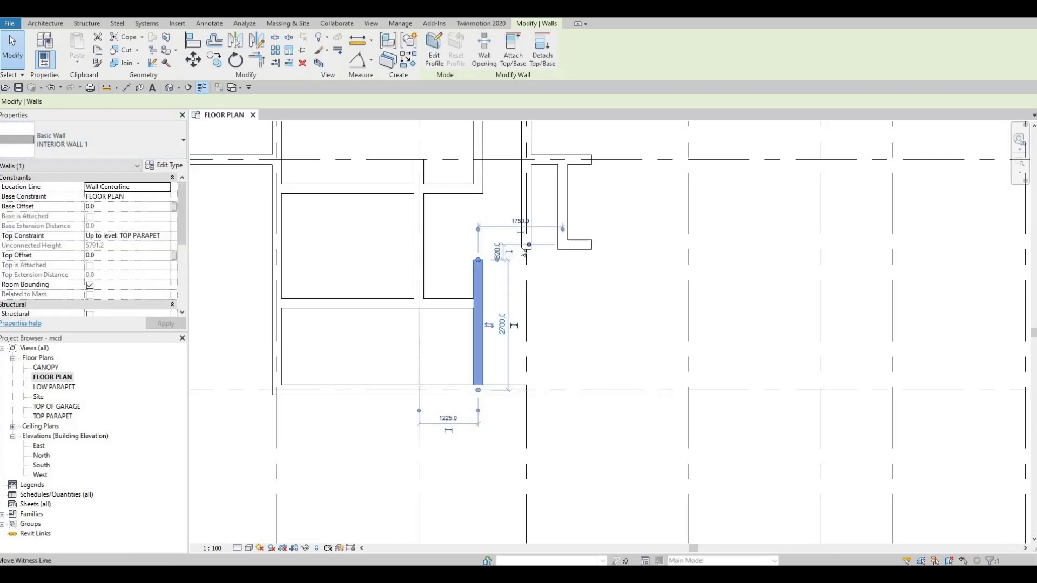
Step: Shorten the grid 7 wall by pulling its free end towards grid B, above the L-shaped run's short leg
middle_click_drag(532, 234, 525, 263)
left_click(522, 279)
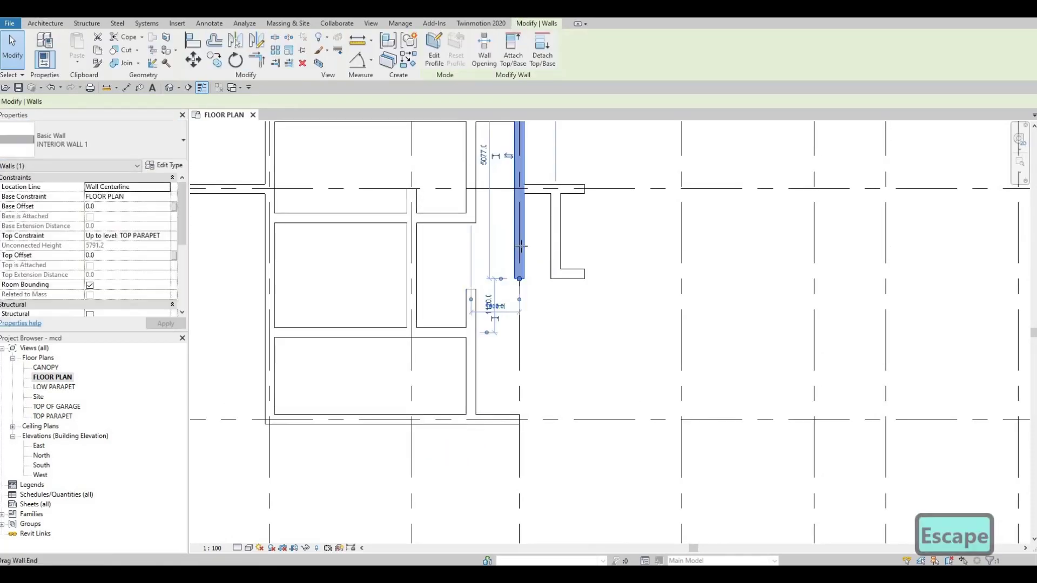
left_click_drag(520, 277, 520, 246)
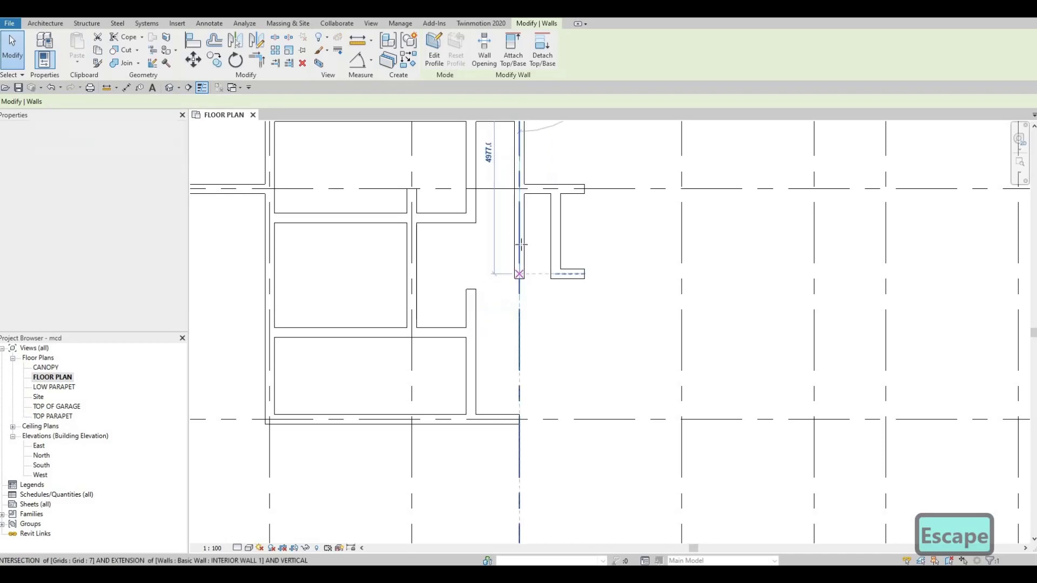
Step: Move the L-shaped run's short leg towards grid B until its lower face lines up with the grid 7 wall's end
left_click(576, 273)
scroll(574, 265, "up", 2)
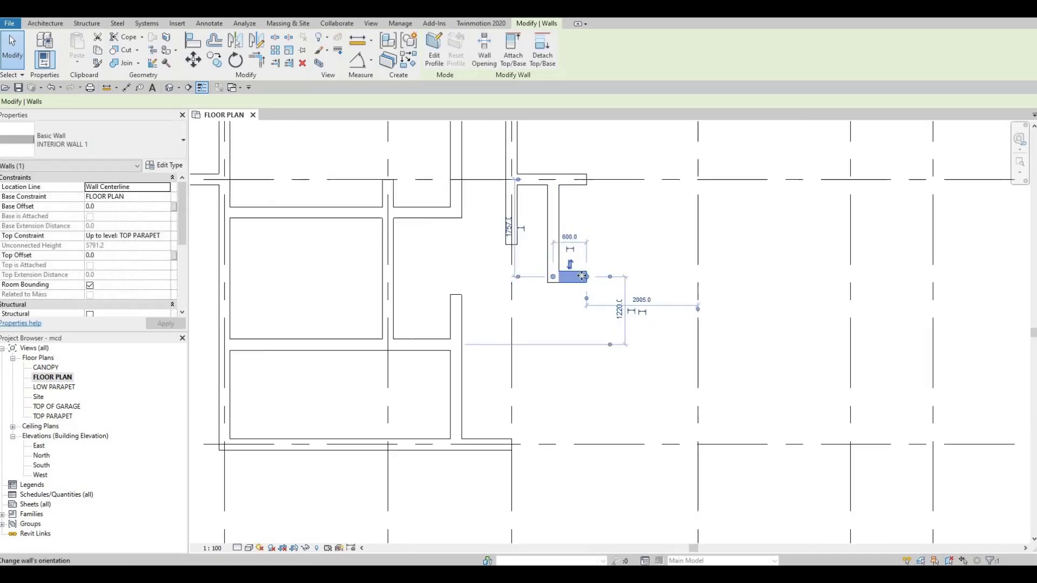
key("space")
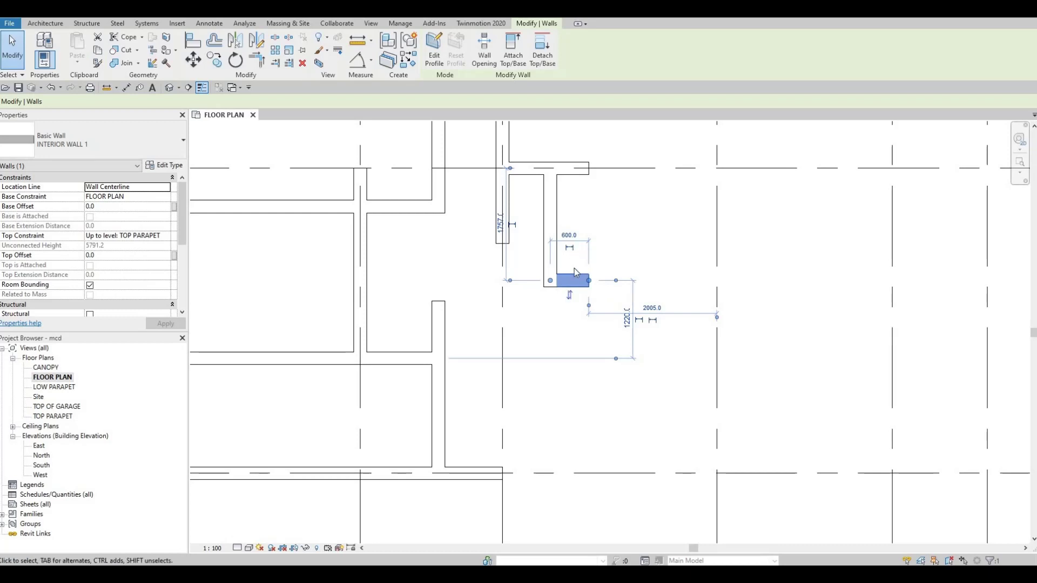
left_click_drag(578, 276, 544, 256)
key("Escape")
scroll(504, 269, "down", 2)
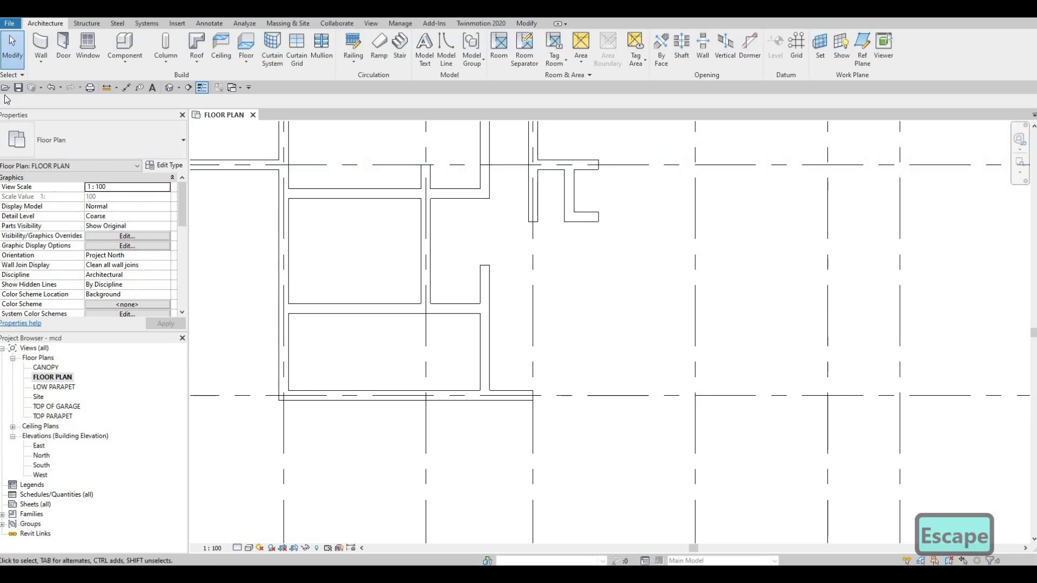
Step: Draw a 1000 long horizontal INTERIOR WALL 1 from the top of the 2700 vertical wall to grid 7
left_click(445, 308)
key("c")
key("s")
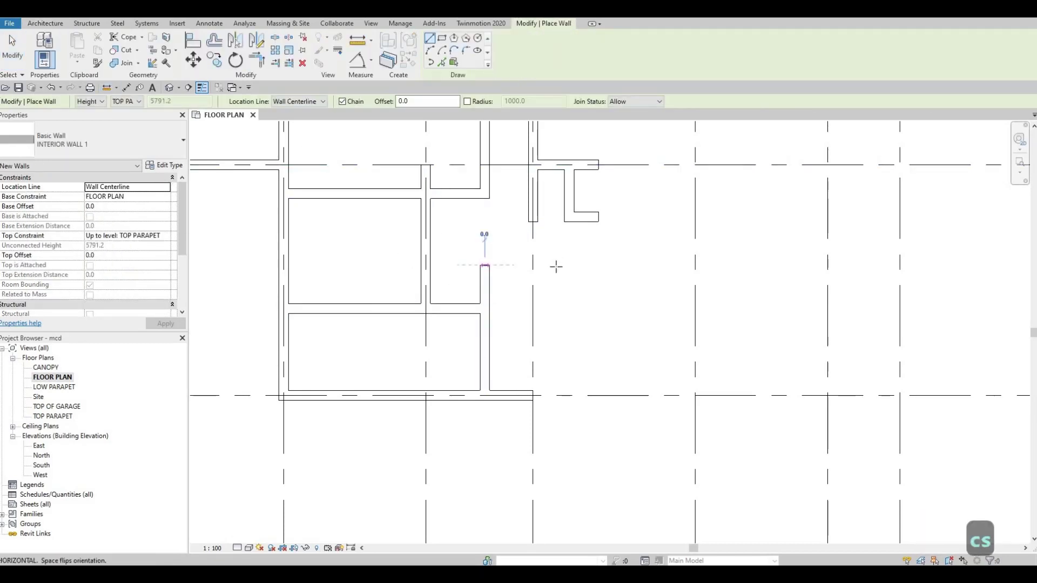
left_click(485, 265)
left_click(532, 265)
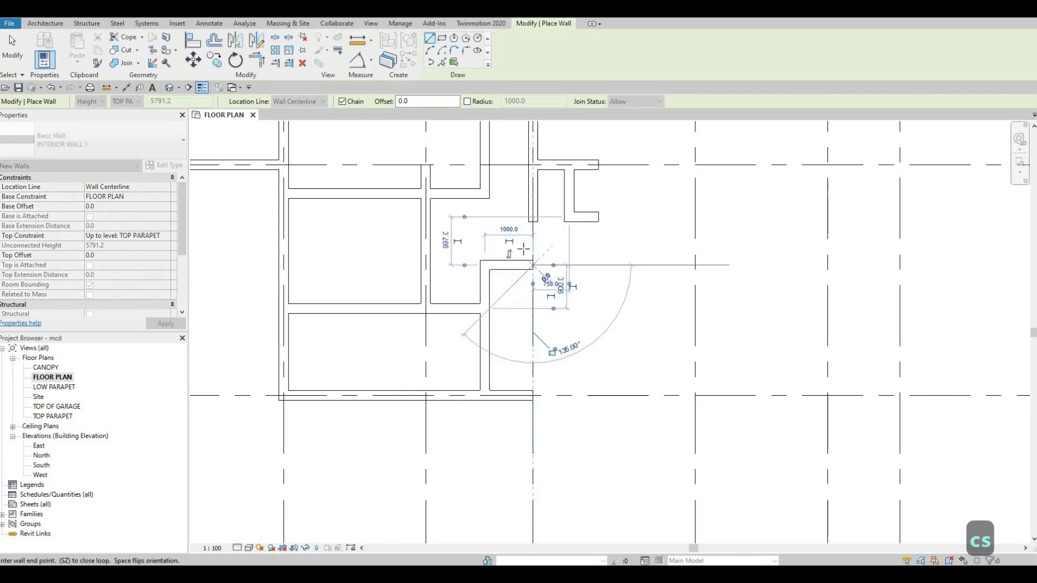
key("Escape")
key("Escape")
Step: Extend the new horizontal wall past grid 7 to a length of 1500
left_click(510, 264)
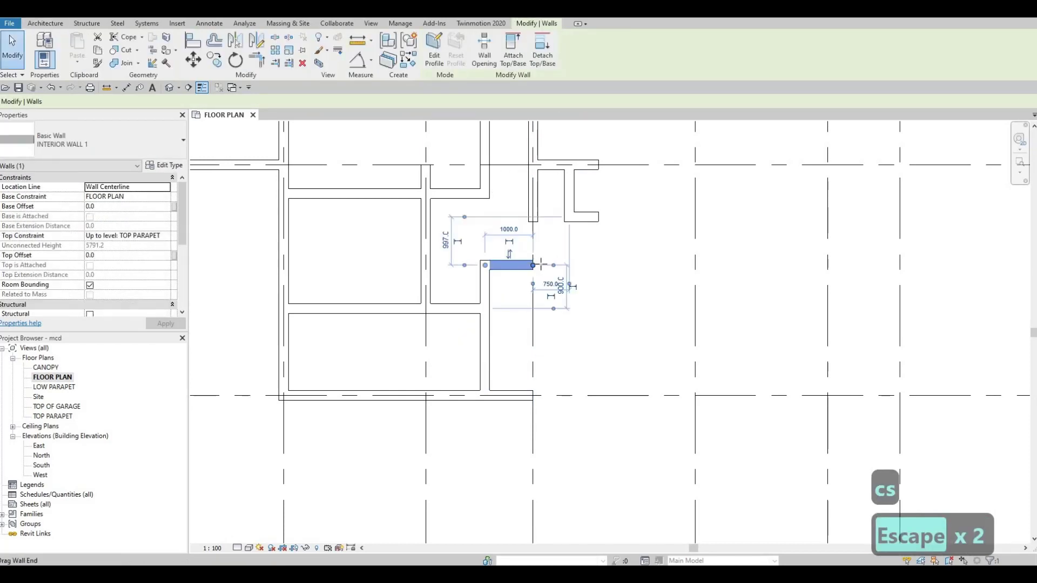
mouse_move(545, 263)
left_mouse_down()
mouse_move(556, 264)
mouse_move(549, 268)
left_mouse_up()
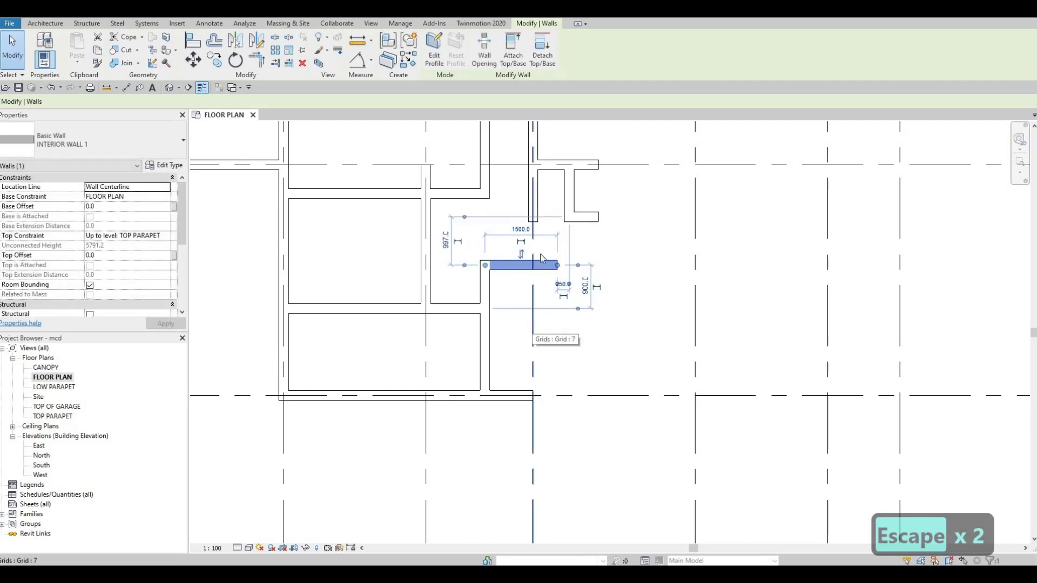
key("Escape")
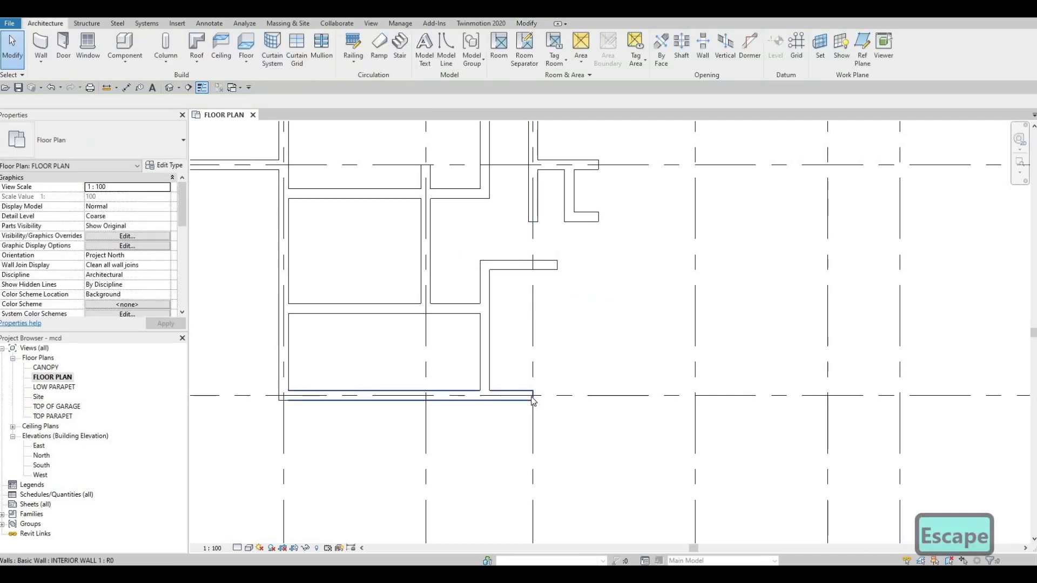
Step: Extend the grid C wall's free end past grid 7 to an overall length of 7000
left_click(533, 400)
key("r")
key("s")
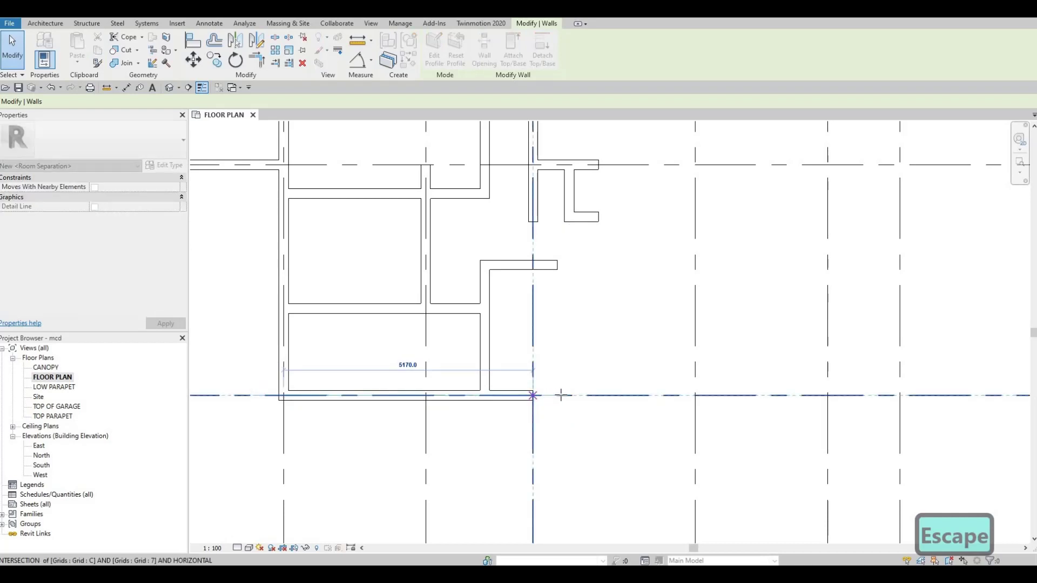
left_click_drag(620, 405, 621, 399)
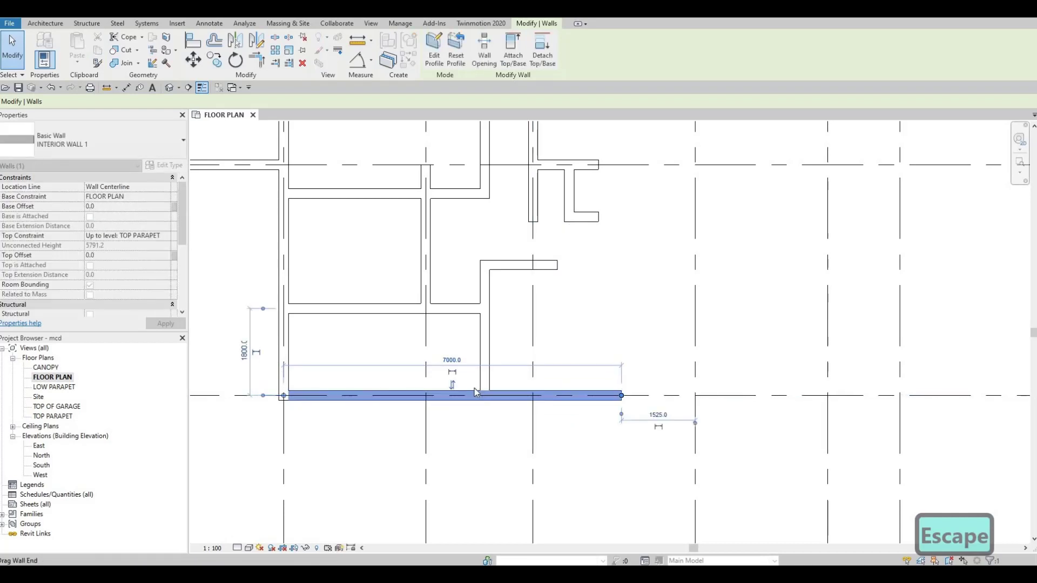
Step: Shorten the grid 7 wall so its free end lies 1120 from the 1500 long horizontal wall below
key("Escape")
middle_click_drag(540, 378, 518, 306)
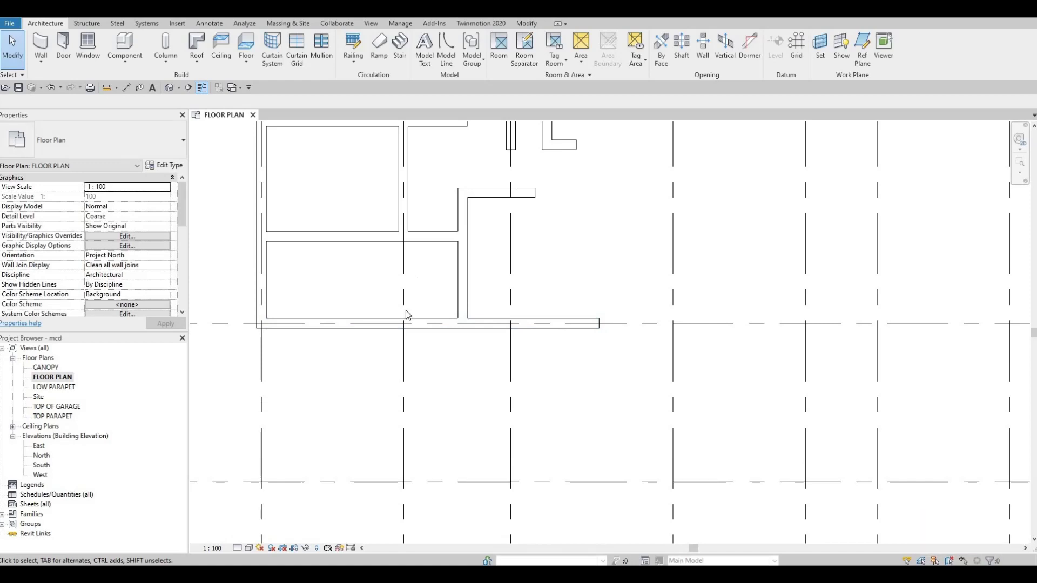
key("F1")
middle_click_drag(405, 322, 378, 387)
scroll(467, 272, "up", 1)
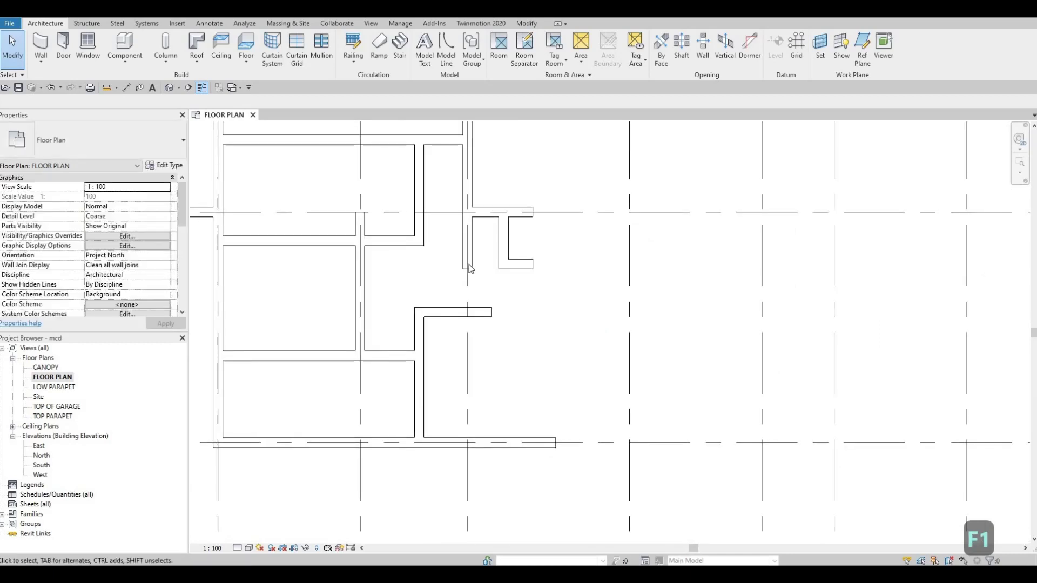
left_click(464, 276)
scroll(451, 298, "up", 1)
left_click(434, 294)
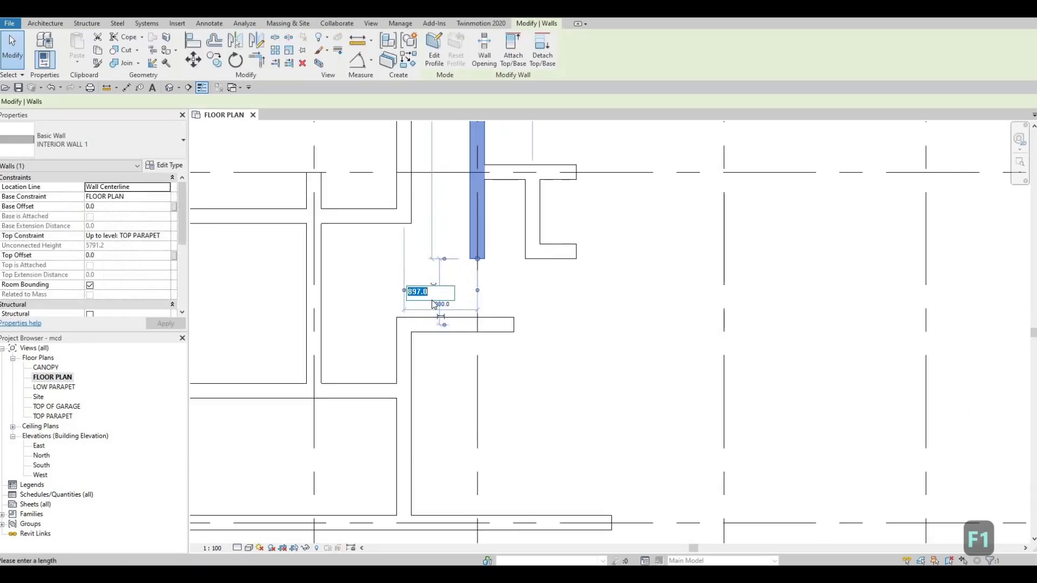
scroll(433, 300, "up", 1)
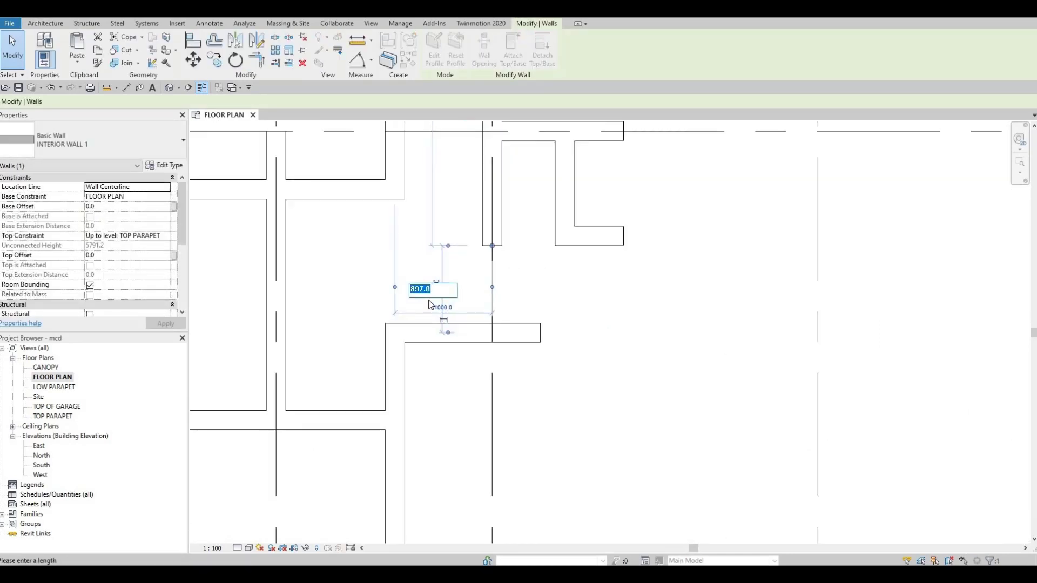
type("1120")
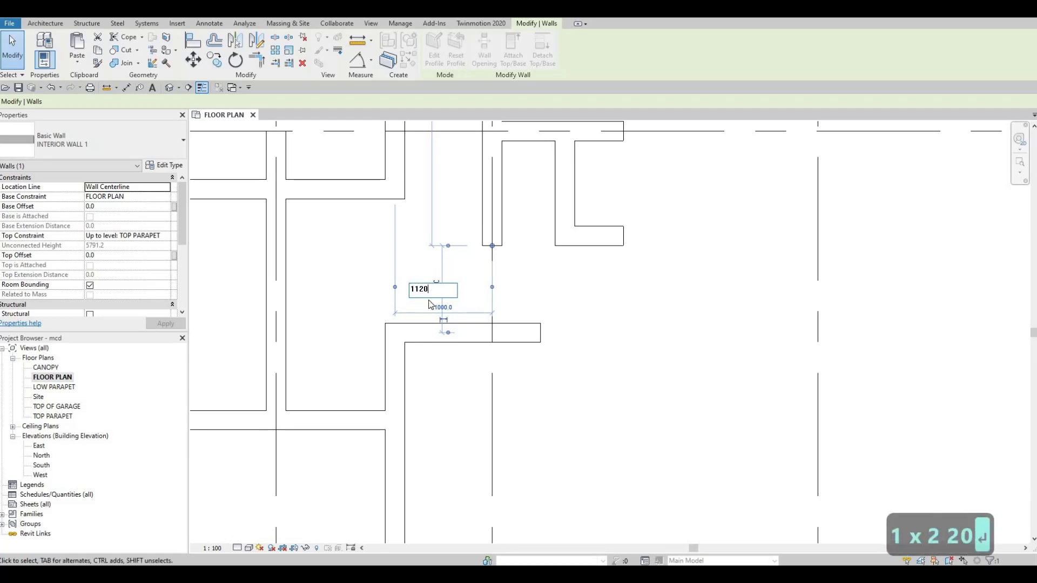
key("Return")
key("Escape")
scroll(481, 300, "down", 1)
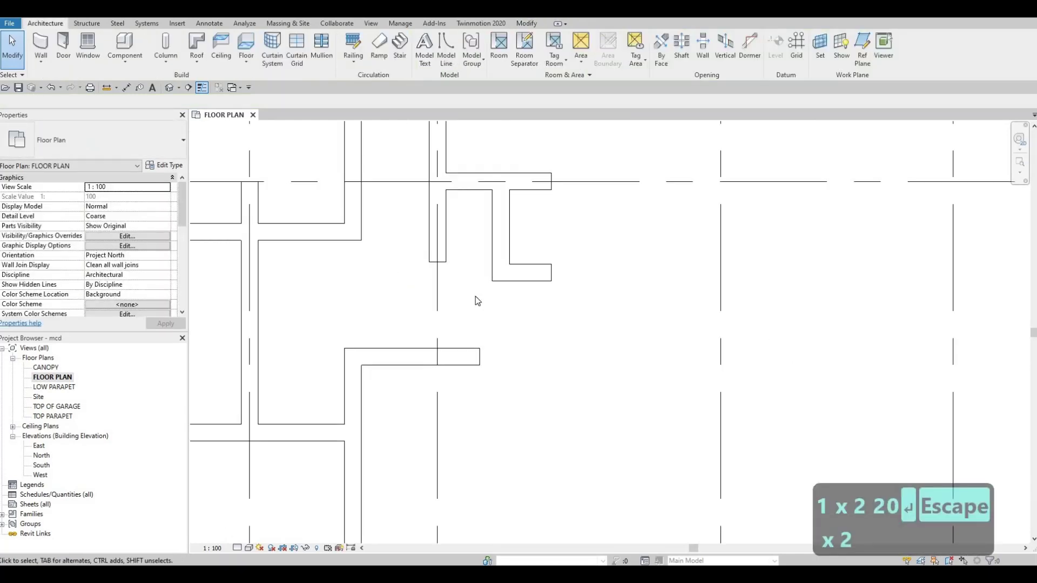
Step: Align the lower face of the L-shaped run's short leg with the grid 7 wall's end
key("a")
key("l")
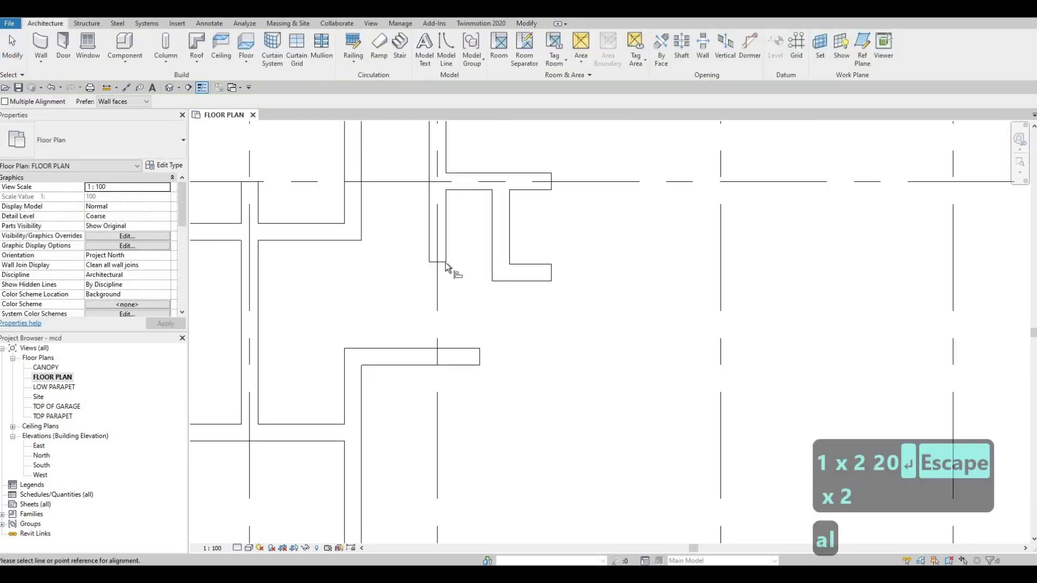
left_click(521, 281)
key("Escape")
key("Escape")
scroll(468, 292, "down", 1)
Step: Move the 1350 long wall on grid B towards grid A, setting it 1250 from the L-shaped run's short leg
left_click(505, 277)
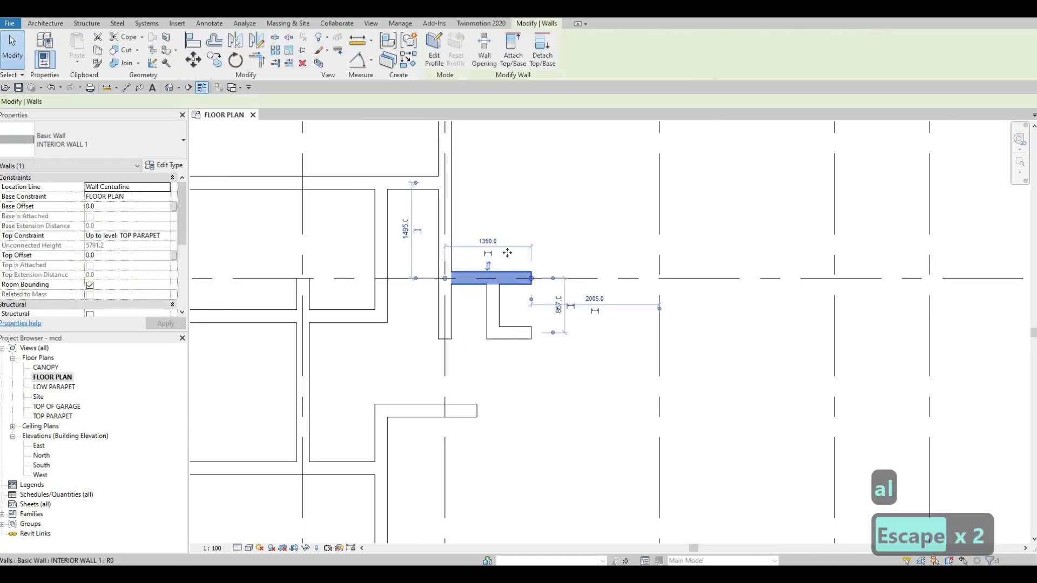
left_click_drag(505, 277, 507, 247)
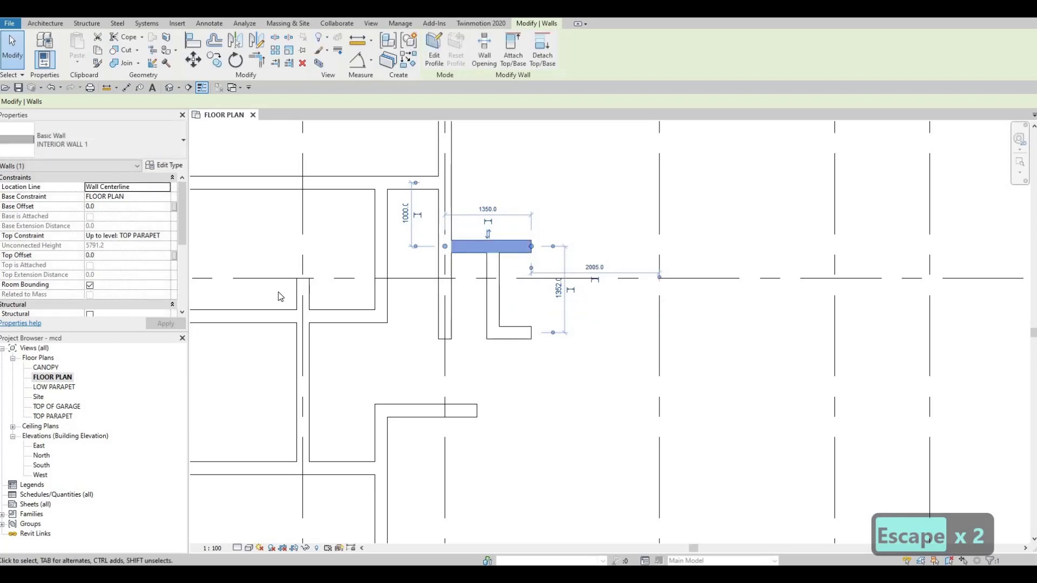
left_click(560, 291)
type("1")
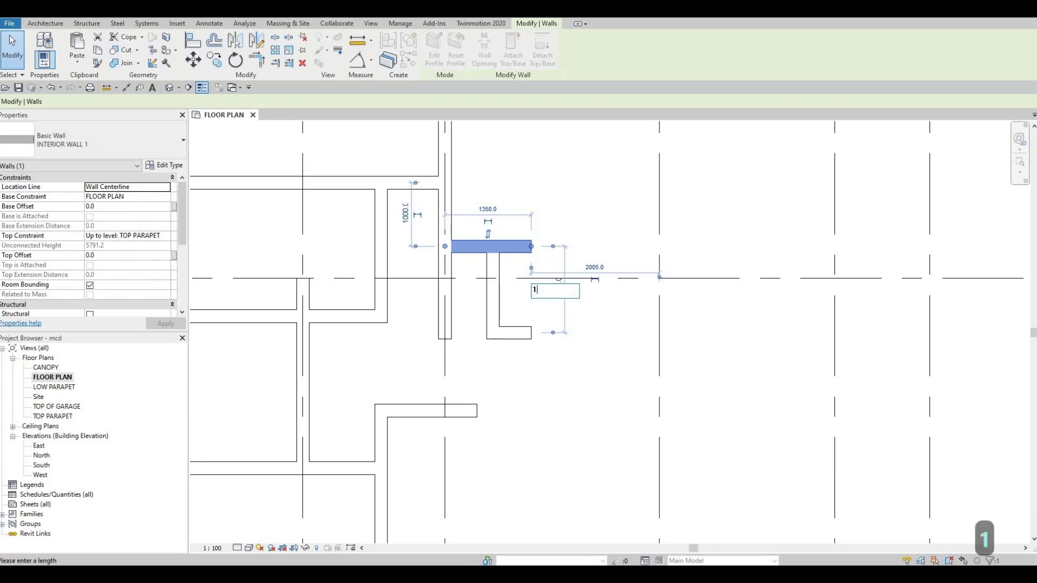
type("250")
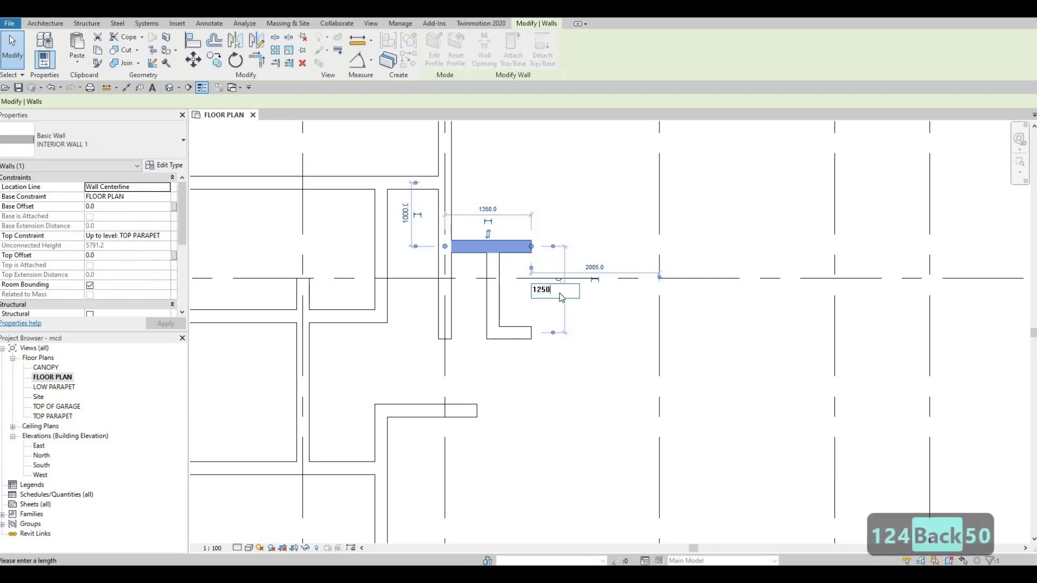
key("Return")
key("Escape")
key("Escape")
key("Escape")
Step: Inspect the horizontal wall above grid C and its spacing from the neighbouring walls
middle_click_drag(497, 247, 515, 160)
middle_click_drag(532, 285, 485, 228)
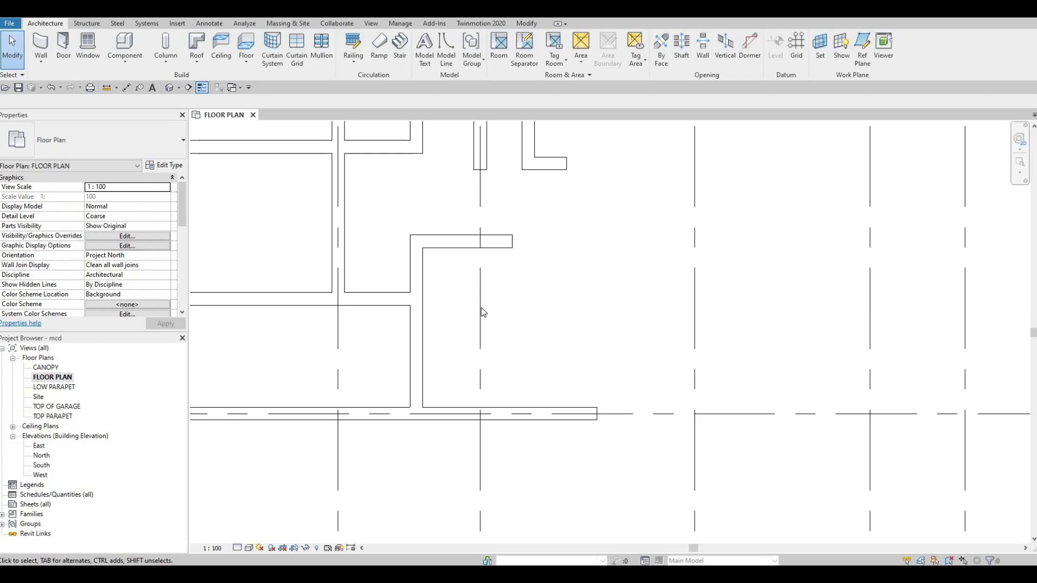
scroll(556, 298, "down", 4)
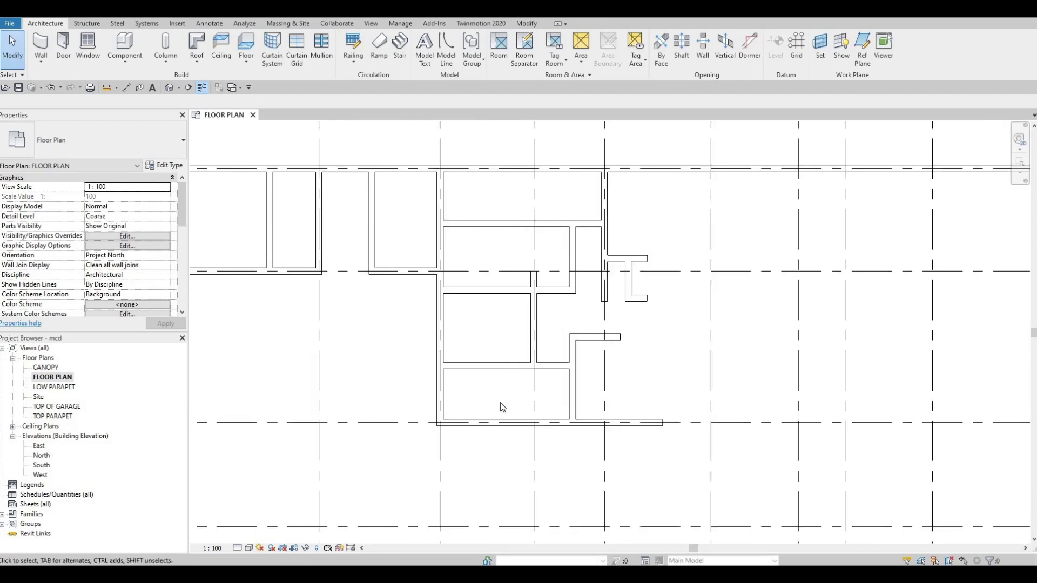
left_click(485, 367)
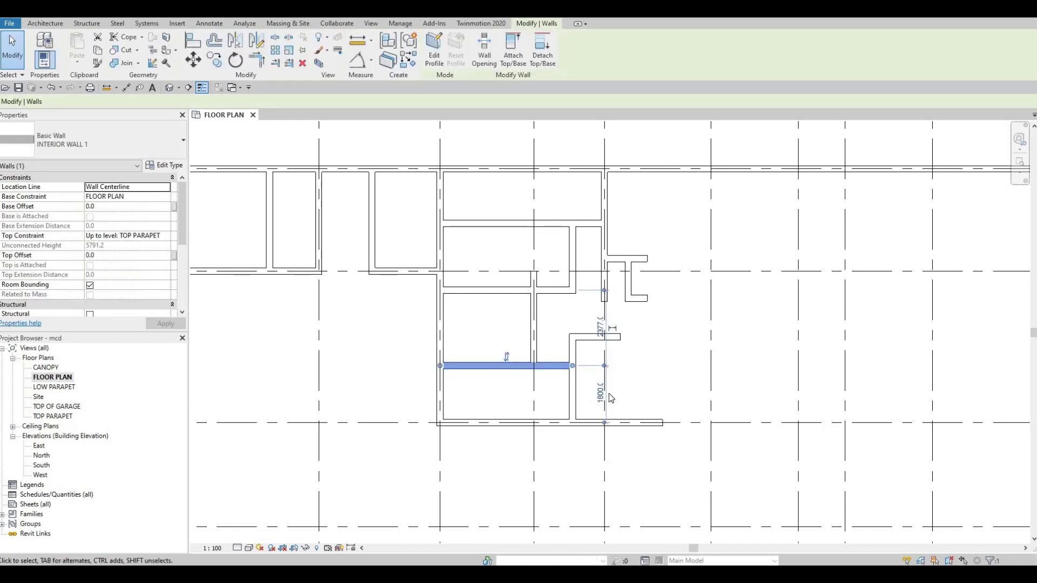
scroll(609, 393, "up", 2)
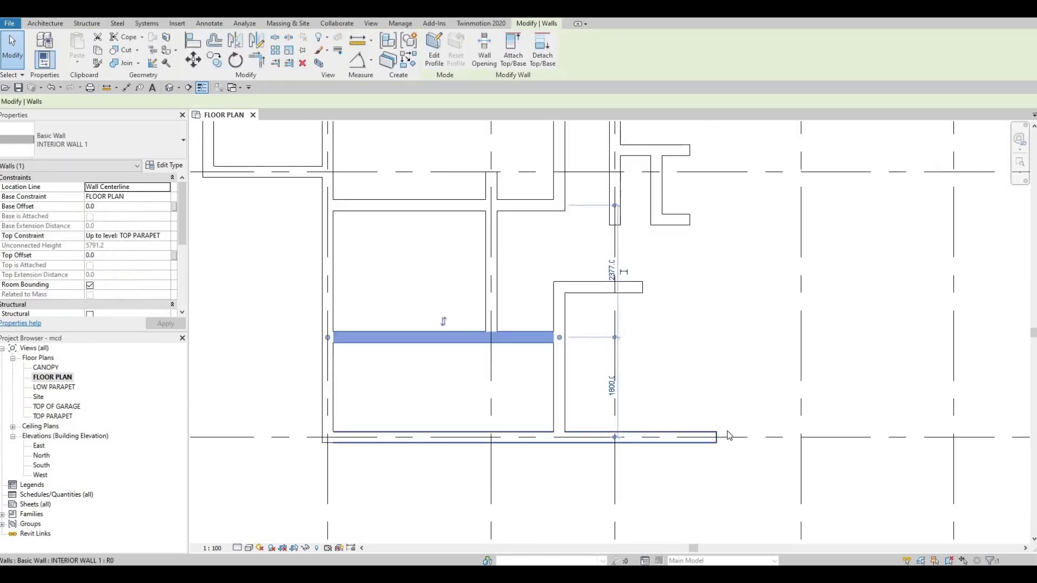
scroll(729, 435, "down", 5)
scroll(652, 251, "up", 3)
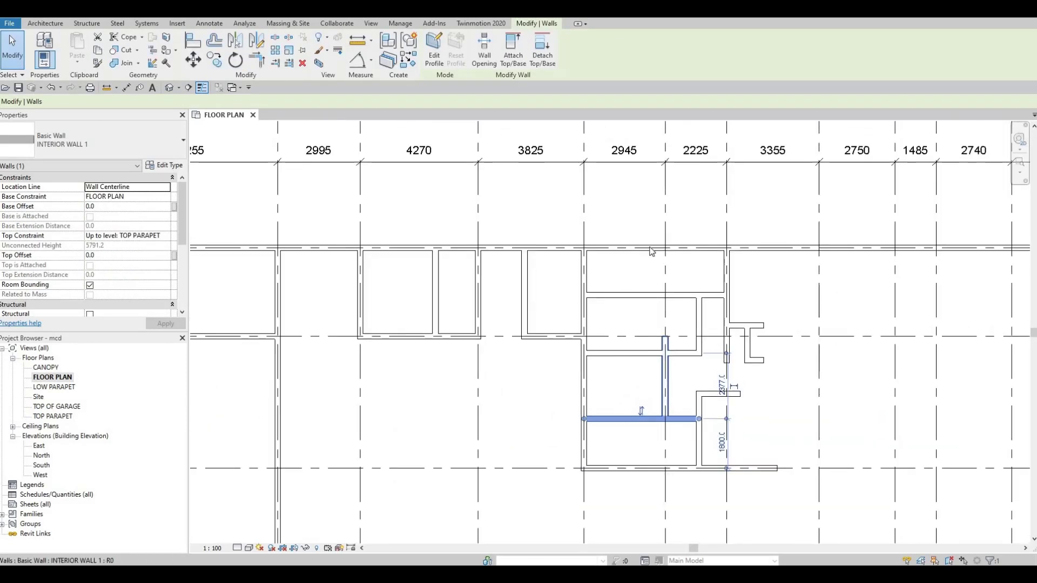
scroll(663, 404, "up", 2)
key("Escape")
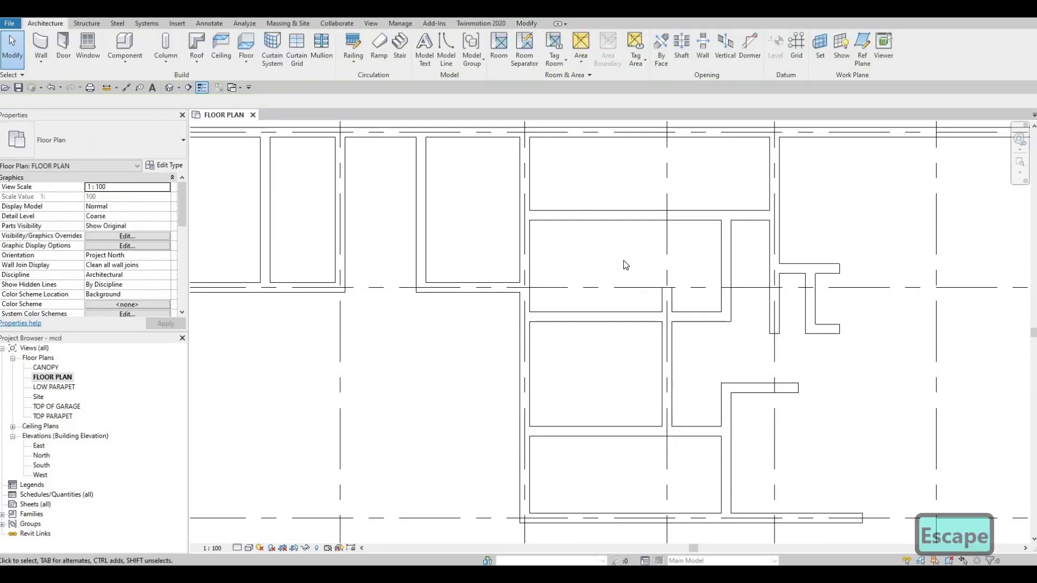
Step: Draw an INTERIOR WALL 1 from the grid 7 end of the 1350 long wall straight across to the vertical wall between grids 6 and 7
left_click(720, 278)
key("c")
key("s")
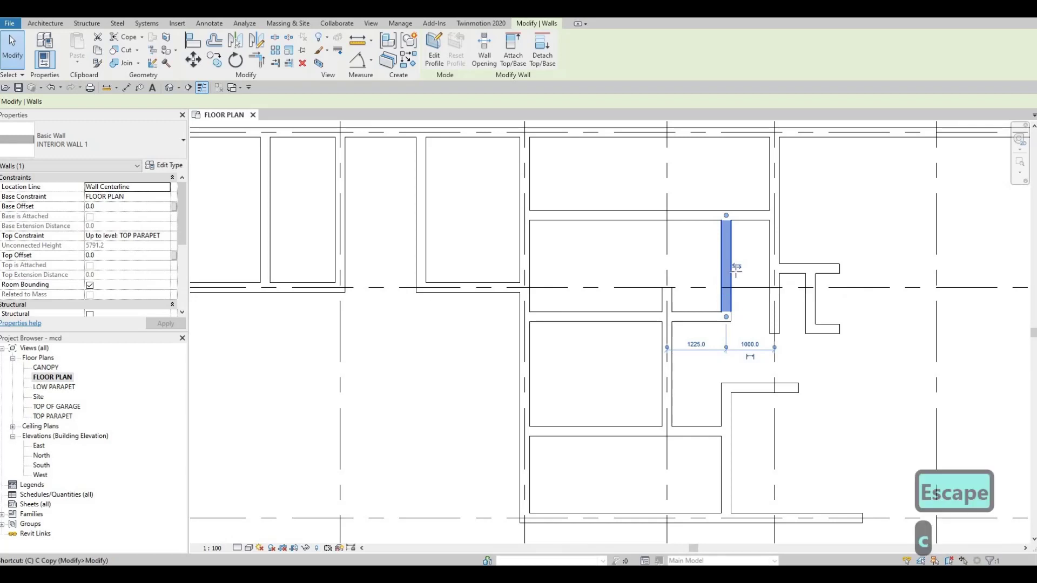
scroll(727, 276, "up", 1)
left_click(793, 268)
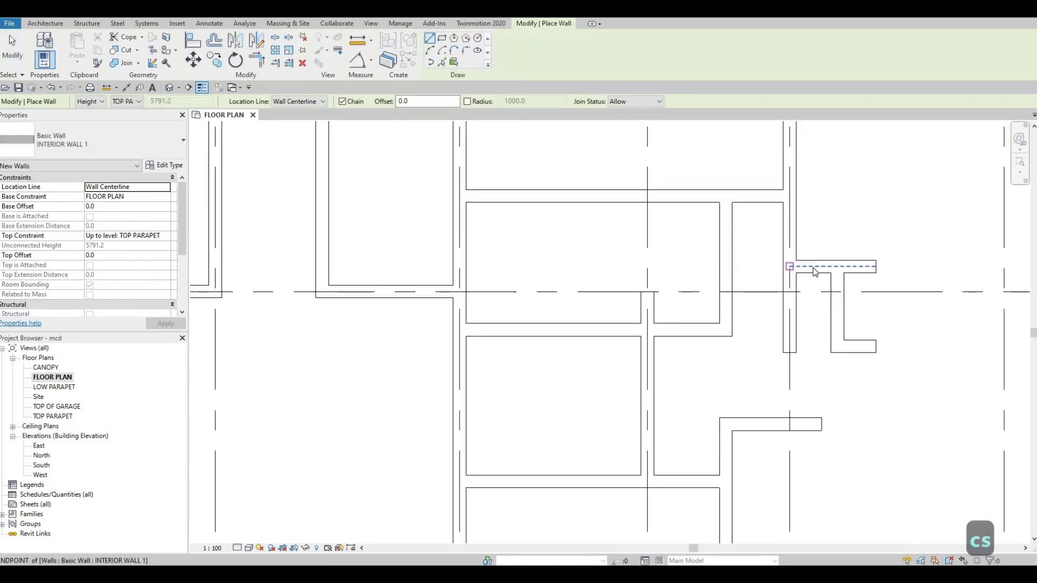
key("Escape")
key("Escape")
mouse_move(740, 269)
left_mouse_down()
mouse_move(750, 233)
mouse_move(746, 276)
left_mouse_up()
key("Escape")
key("Escape")
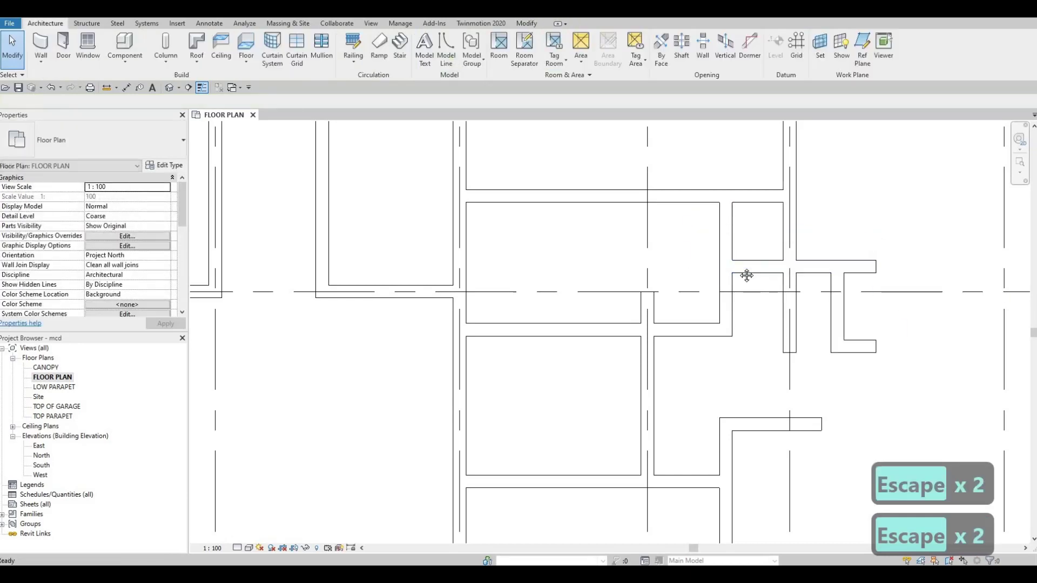
Step: Examine the interior wall layout around grids 5 to 7 and the rooms between grids 3 and 5
middle_click_drag(752, 280, 774, 232)
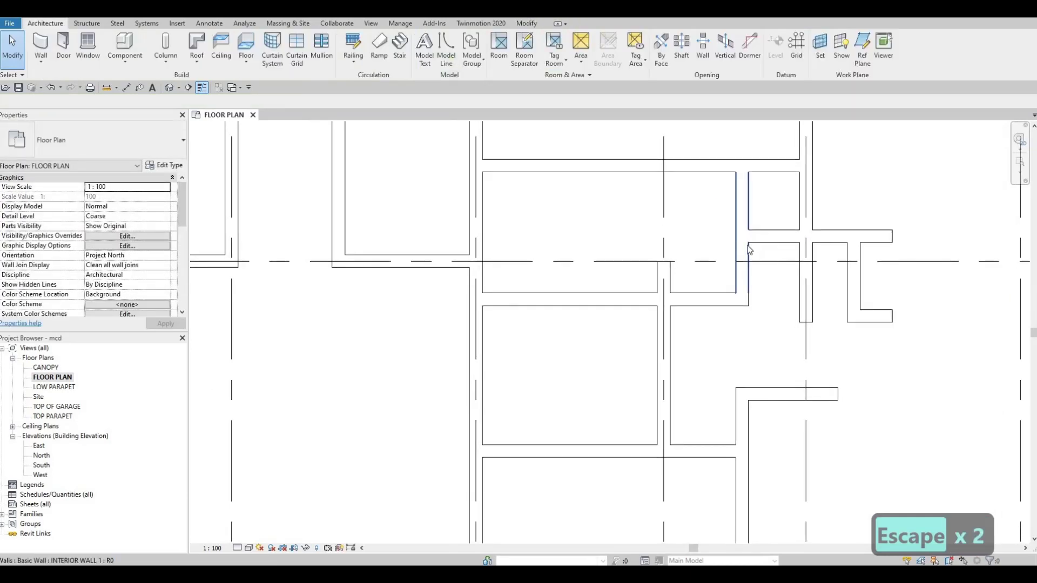
scroll(720, 251, "down", 4, "ctrl")
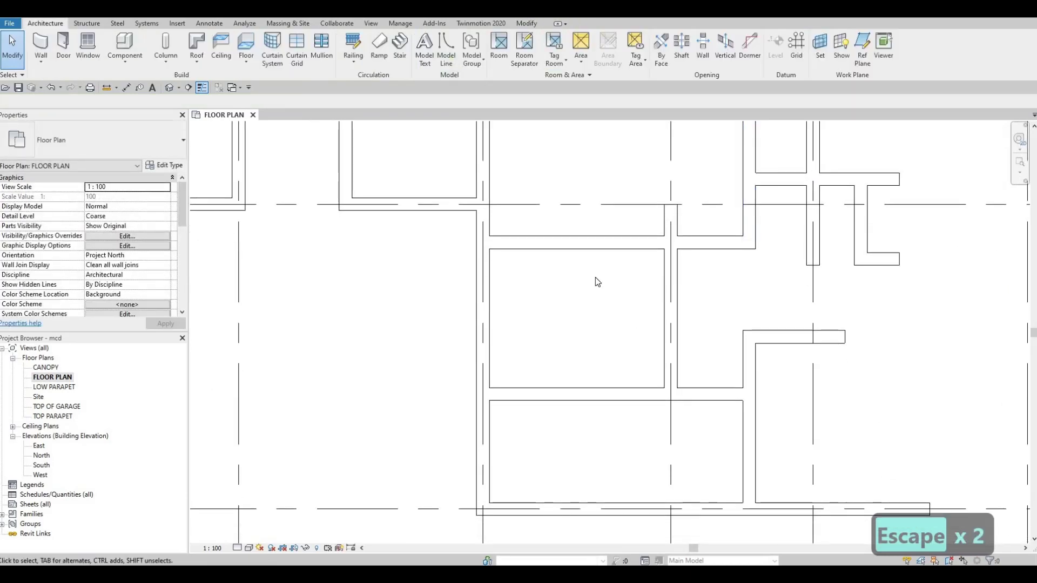
scroll(638, 331, "down", 1, "ctrl")
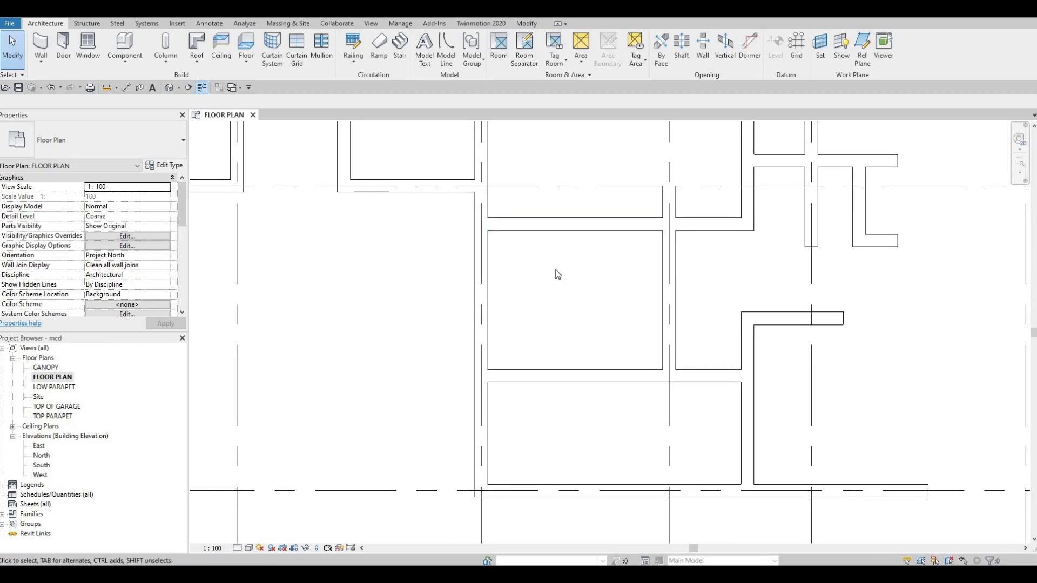
scroll(518, 313, "down", 2)
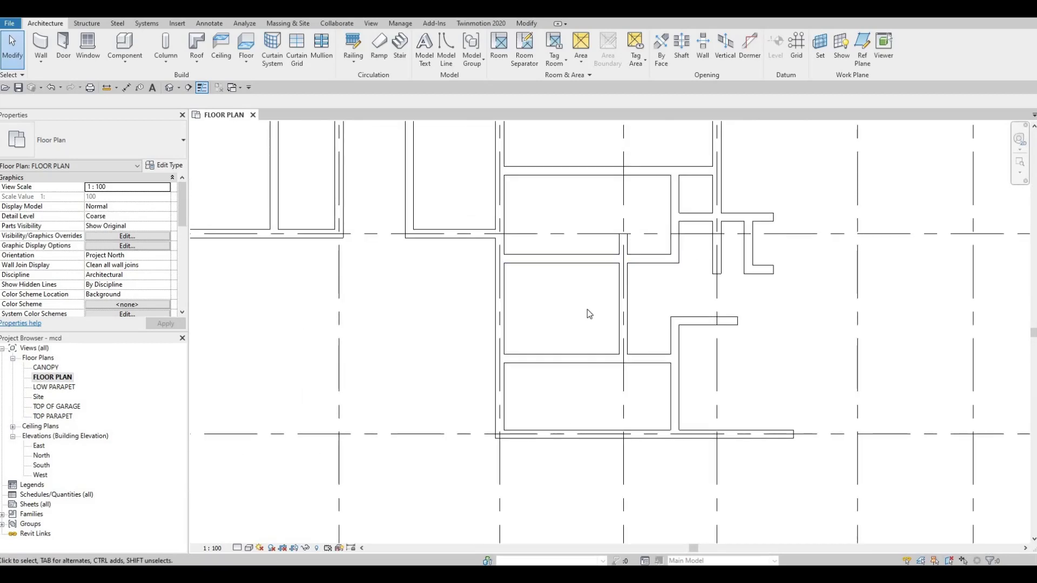
middle_click_drag(559, 276, 409, 181)
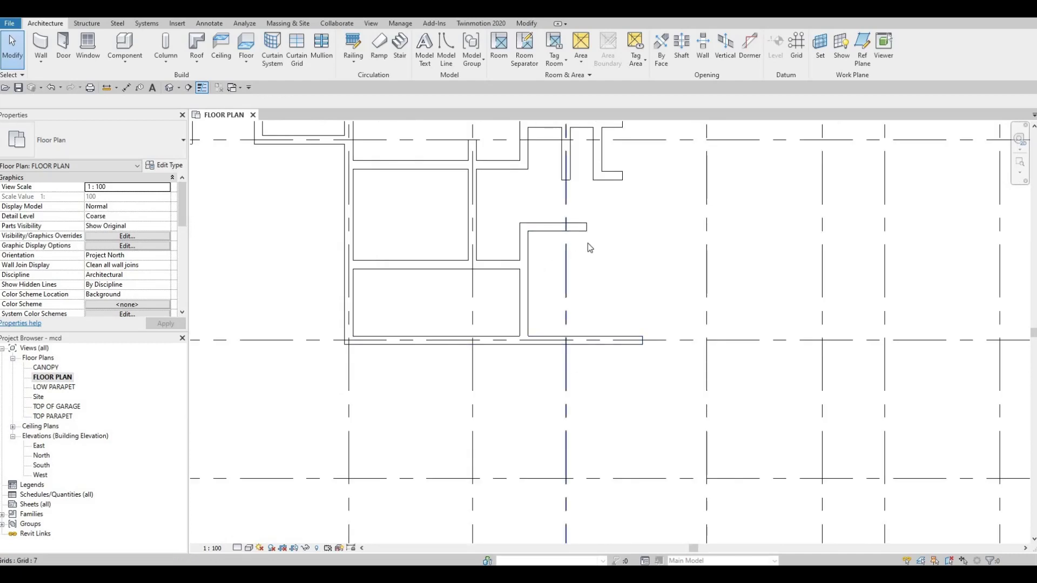
middle_click_drag(588, 243, 599, 368)
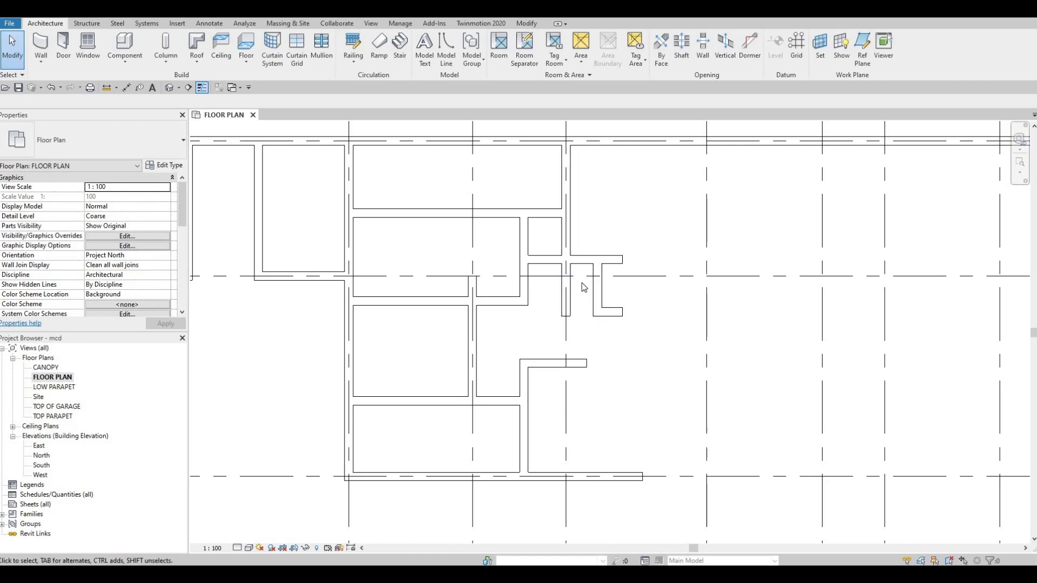
scroll(584, 285, "up", 1)
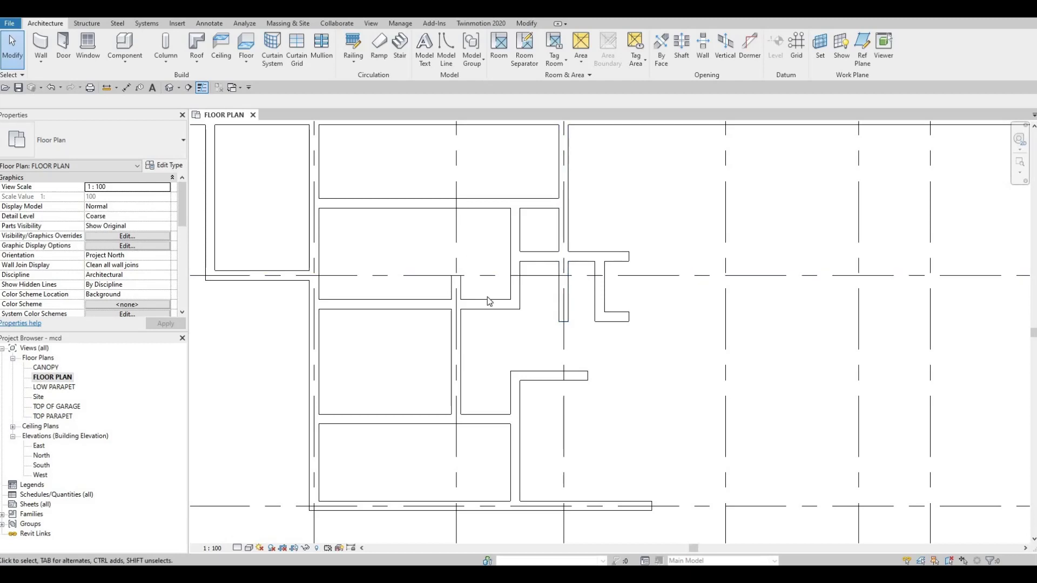
scroll(261, 271, "down", 1)
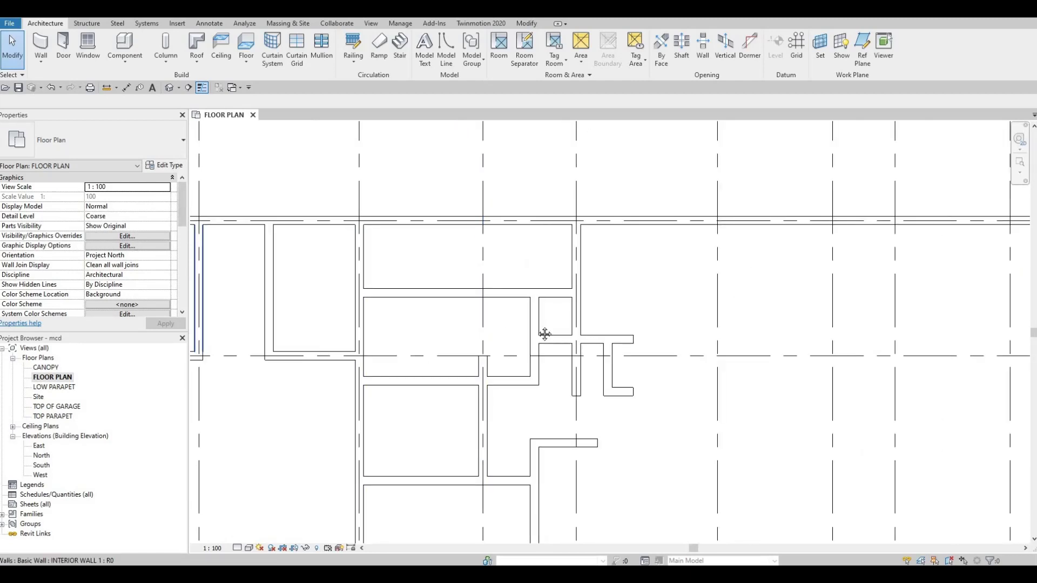
middle_click_drag(504, 277, 546, 213)
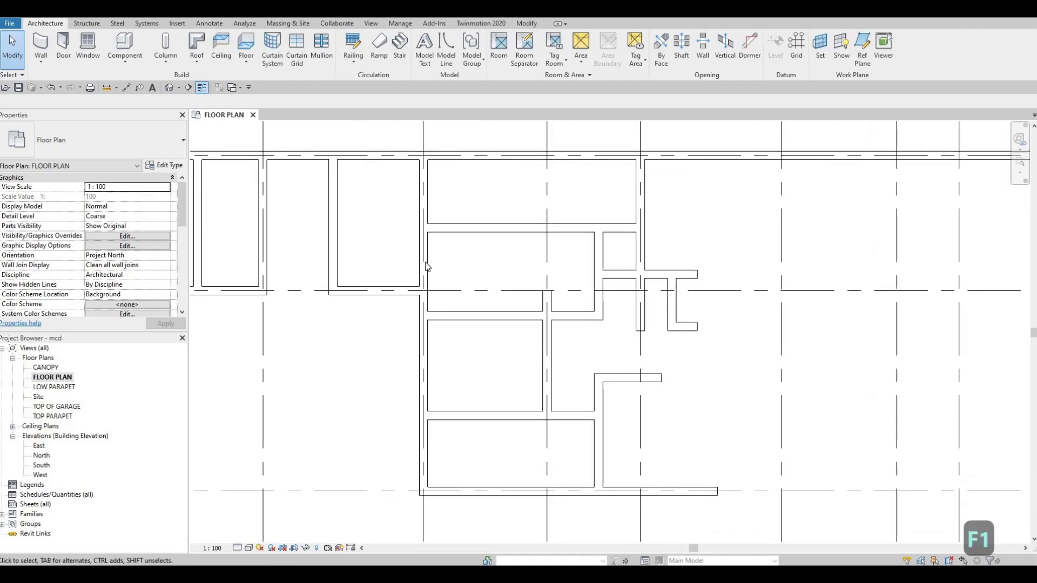
middle_click_drag(455, 271, 673, 297)
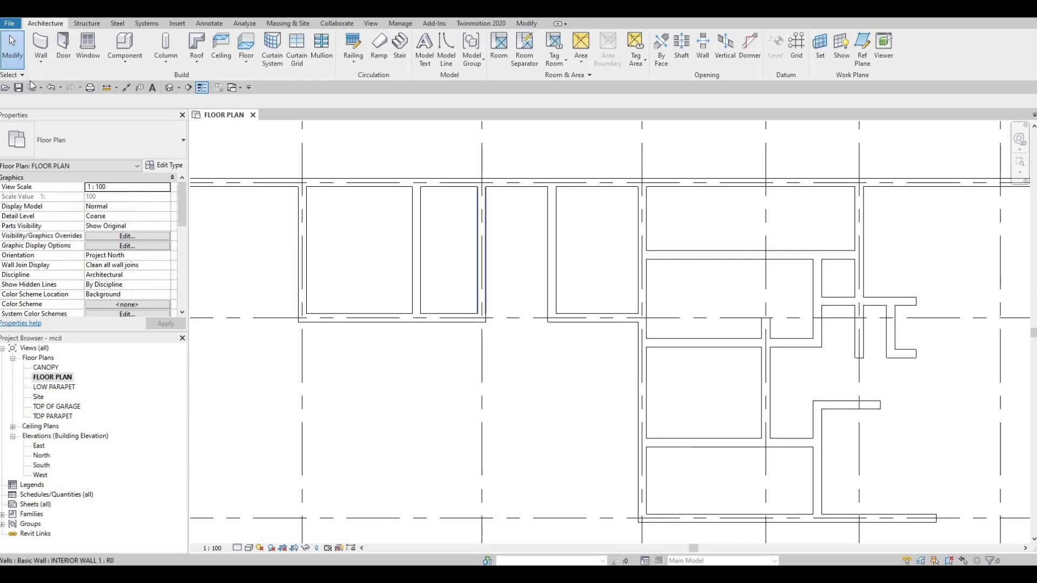
Step: Draw a horizontal INTERIOR WALL 1 across the middle of the narrow room beside grid 4, from its partition to the grid 4 wall
left_click(44, 46)
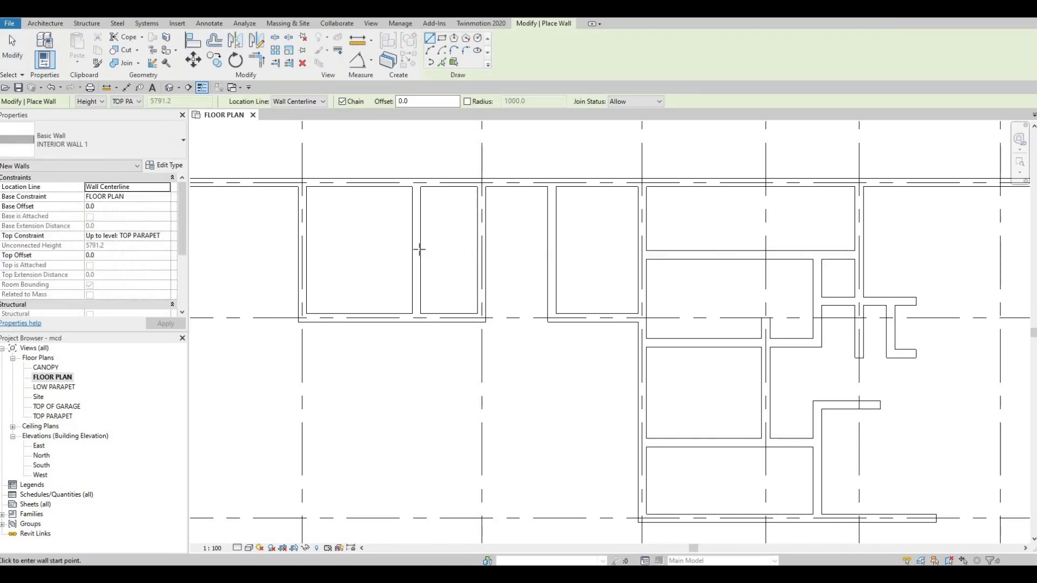
left_click(470, 248)
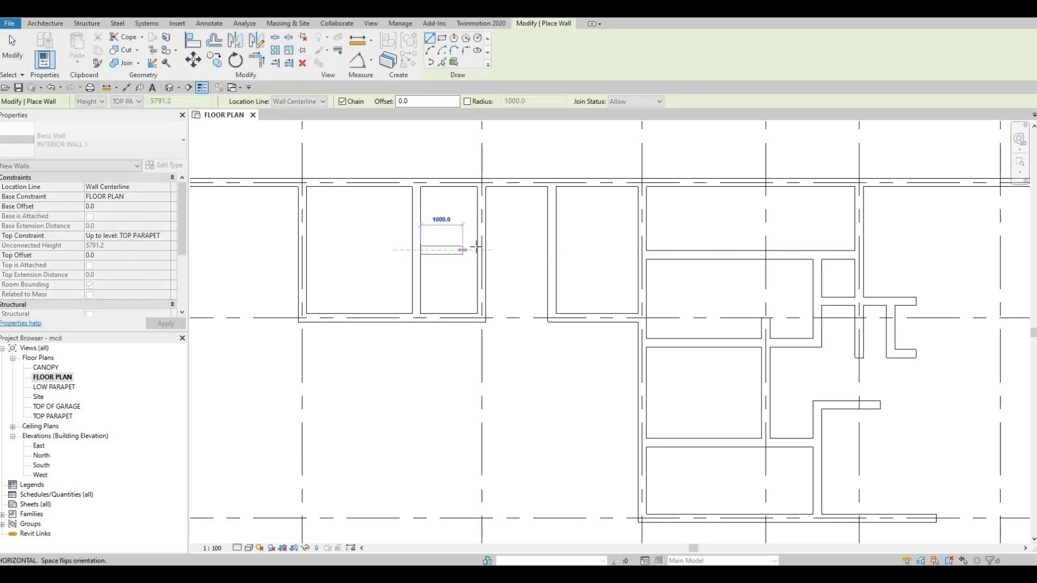
left_click(479, 251)
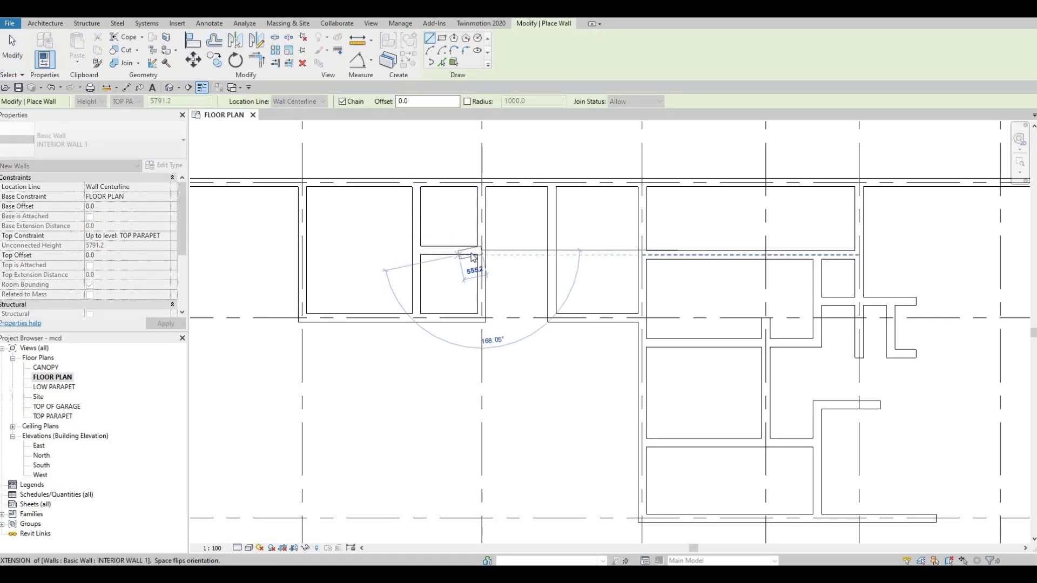
key("Escape")
key("Escape")
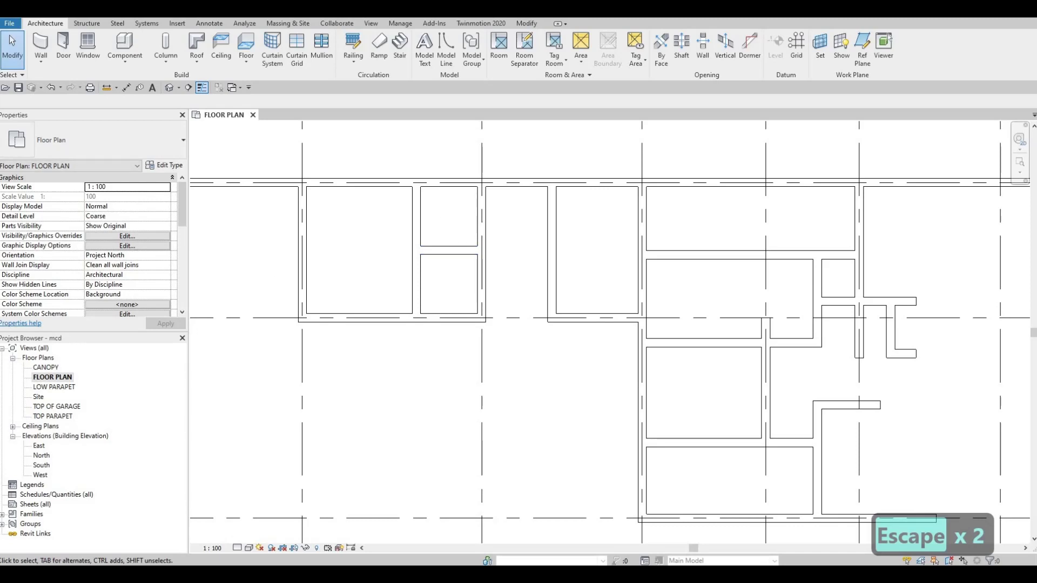
Step: Review the interior wall layout across the whole floor plan, from grids 1 to 12 and A to E
scroll(361, 302, "down", 1)
middle_click_drag(362, 302, 595, 296)
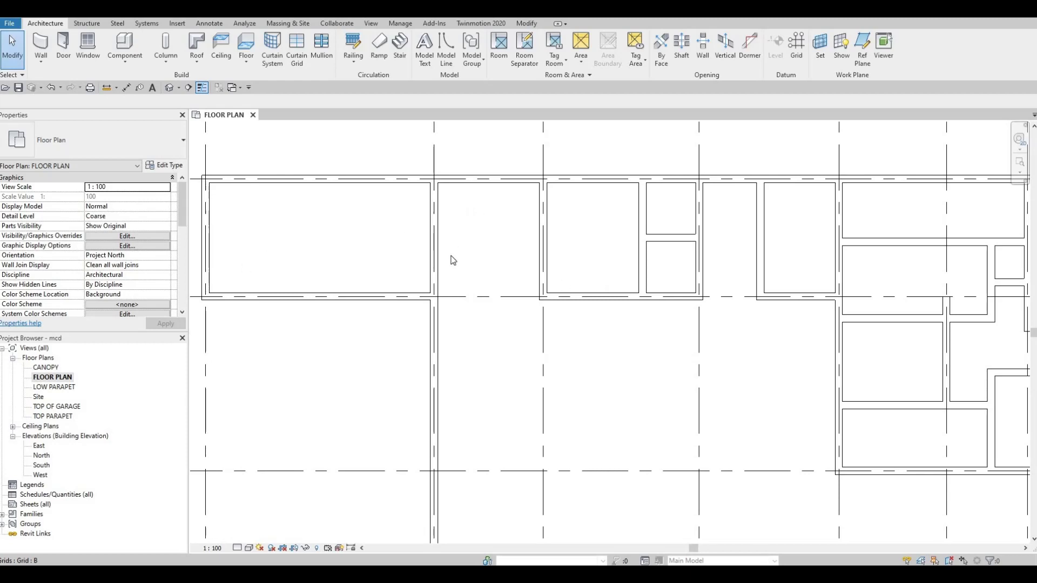
key("F1")
key("F1")
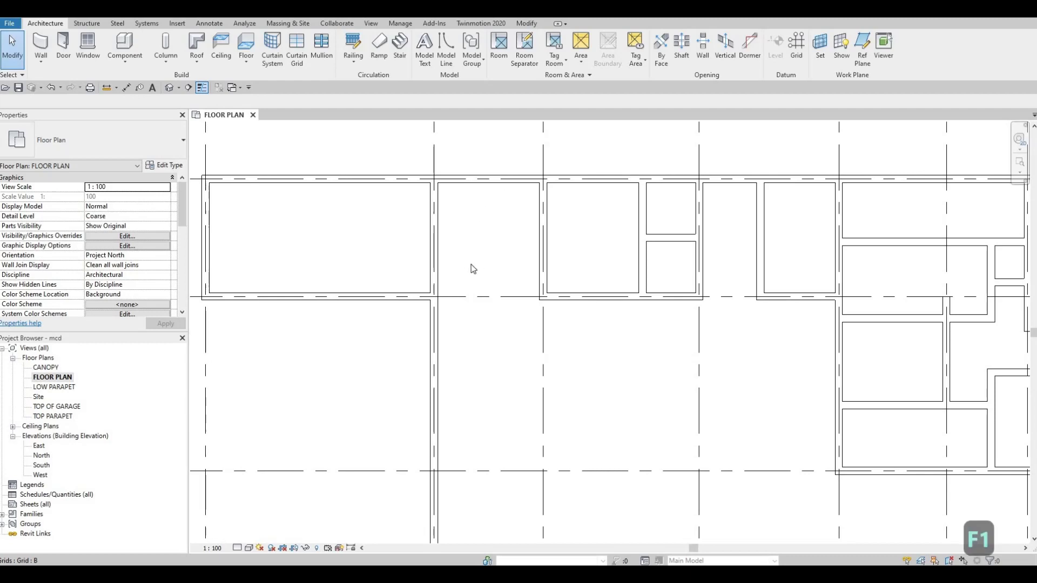
scroll(383, 231, "down", 4)
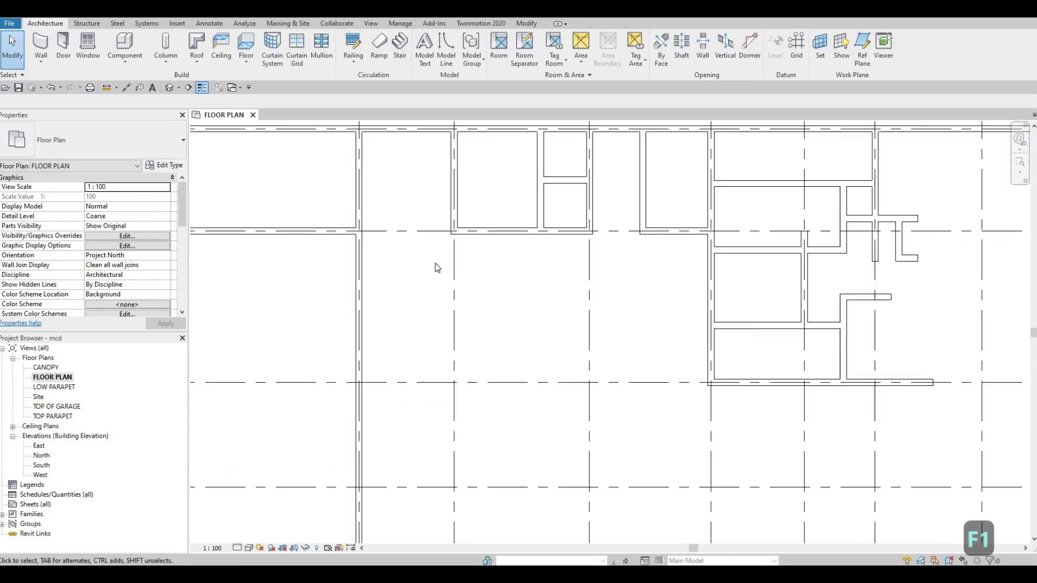
middle_click_drag(480, 260, 427, 296)
scroll(485, 241, "down", 2)
scroll(489, 403, "down", 1)
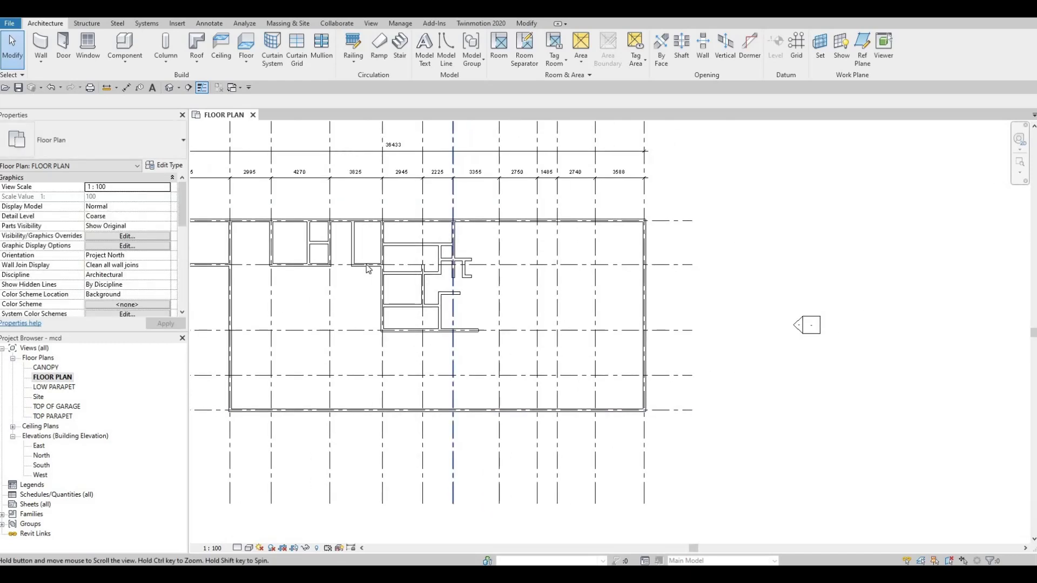
scroll(427, 296, "up", 1)
middle_click_drag(394, 361, 396, 346)
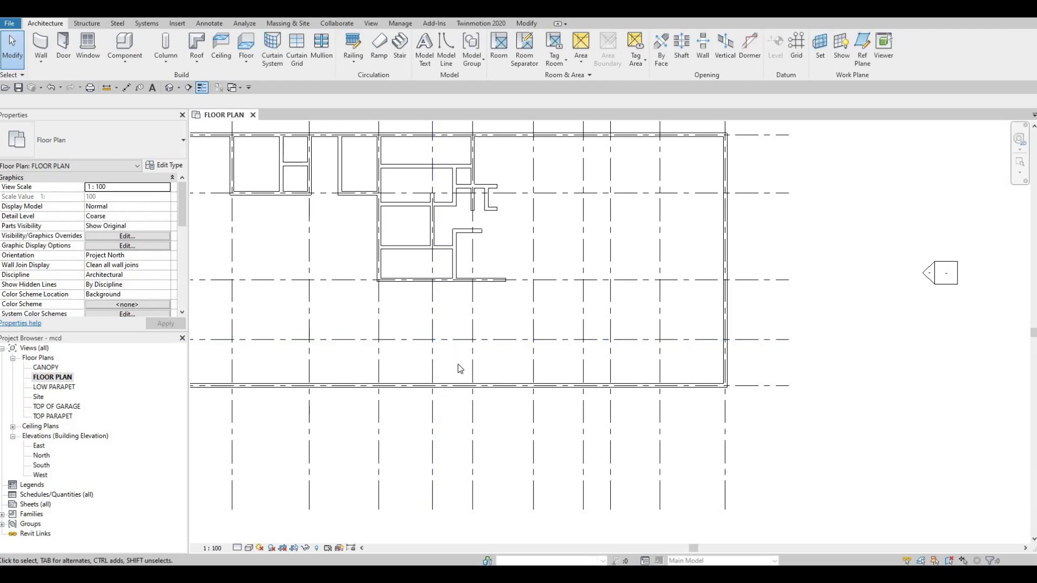
middle_click_drag(568, 382, 612, 409)
scroll(595, 417, "down", 5)
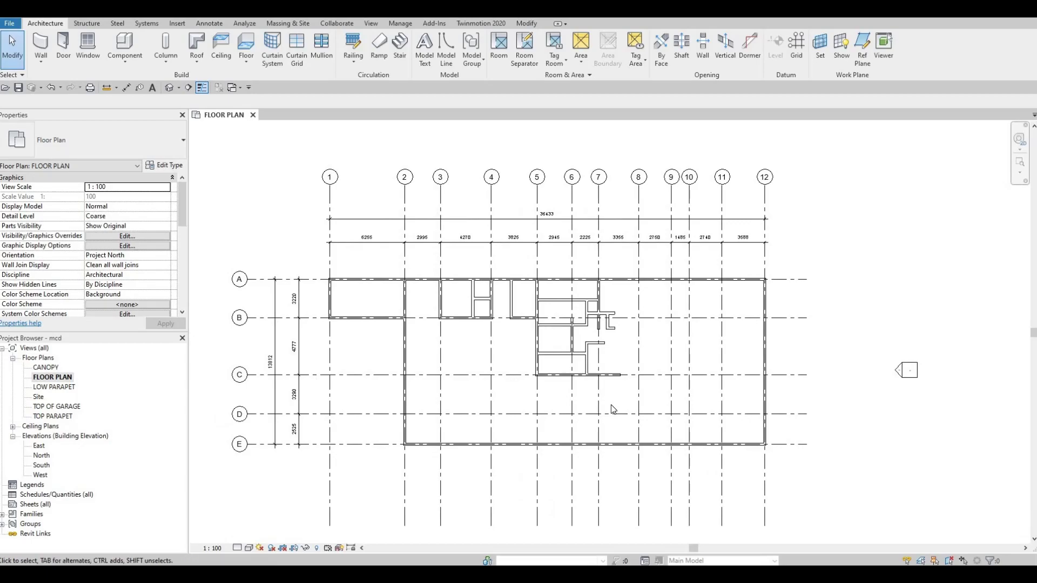